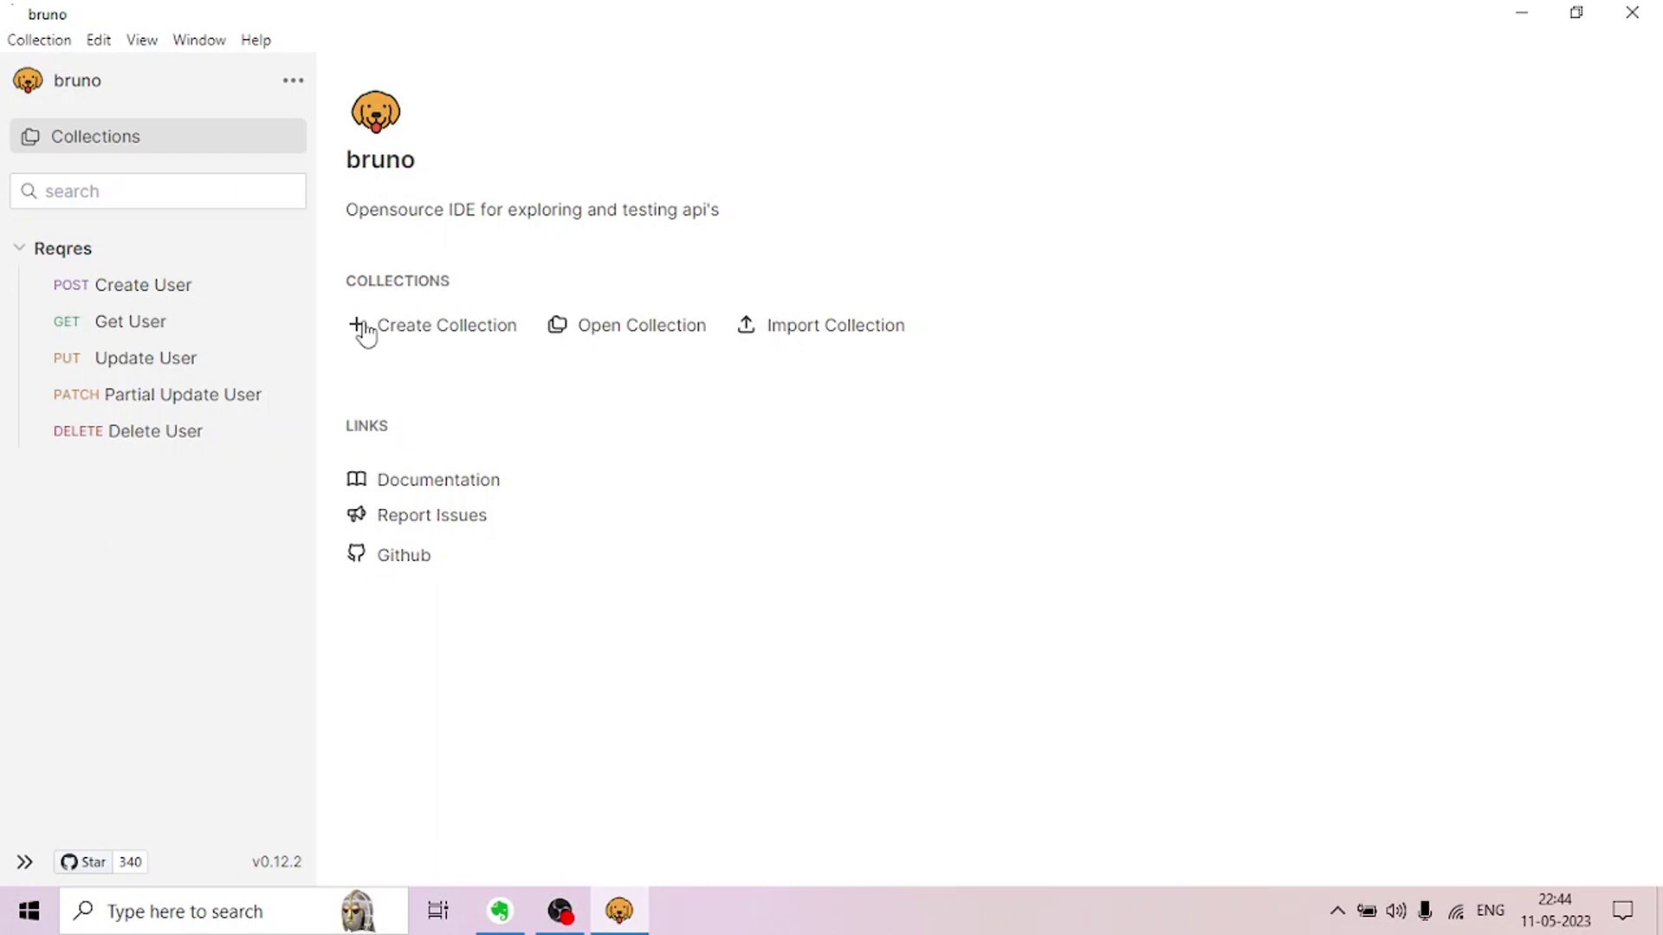
Open the Create User, Get User, Update User, Partial Update User and Delete User requests from the Reqres collection.
click(143, 294)
click(133, 323)
click(149, 359)
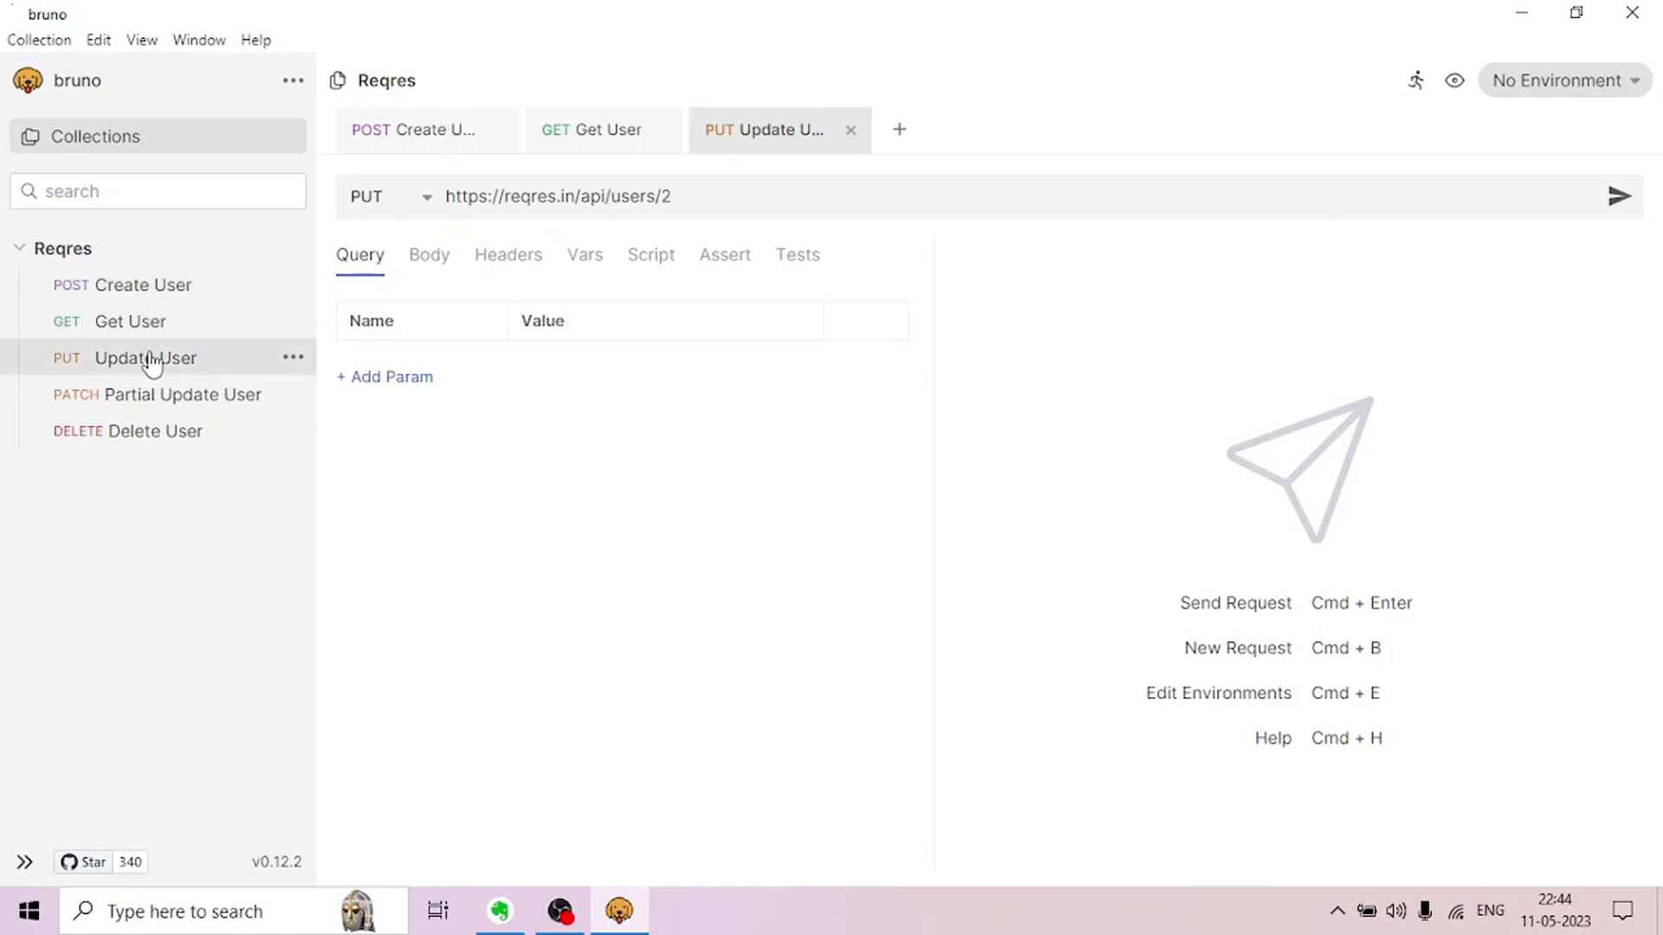
click(156, 396)
click(172, 435)
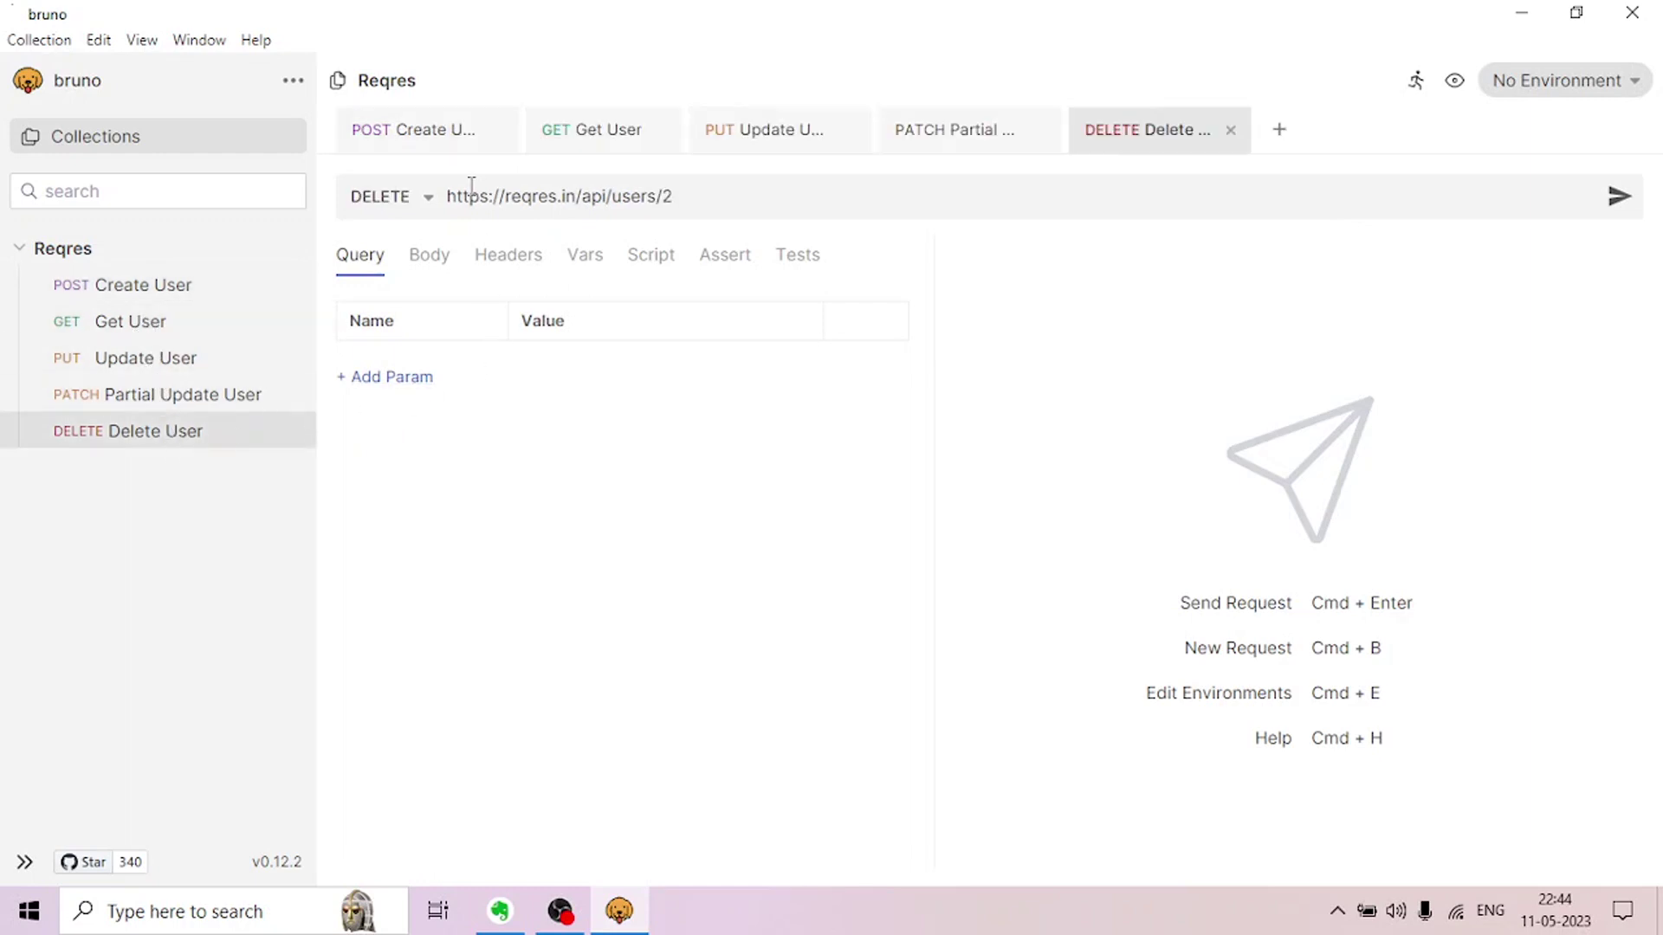
Examine the URLs of the Create User, Get User and Update User requests for the base address they share.
click(401, 147)
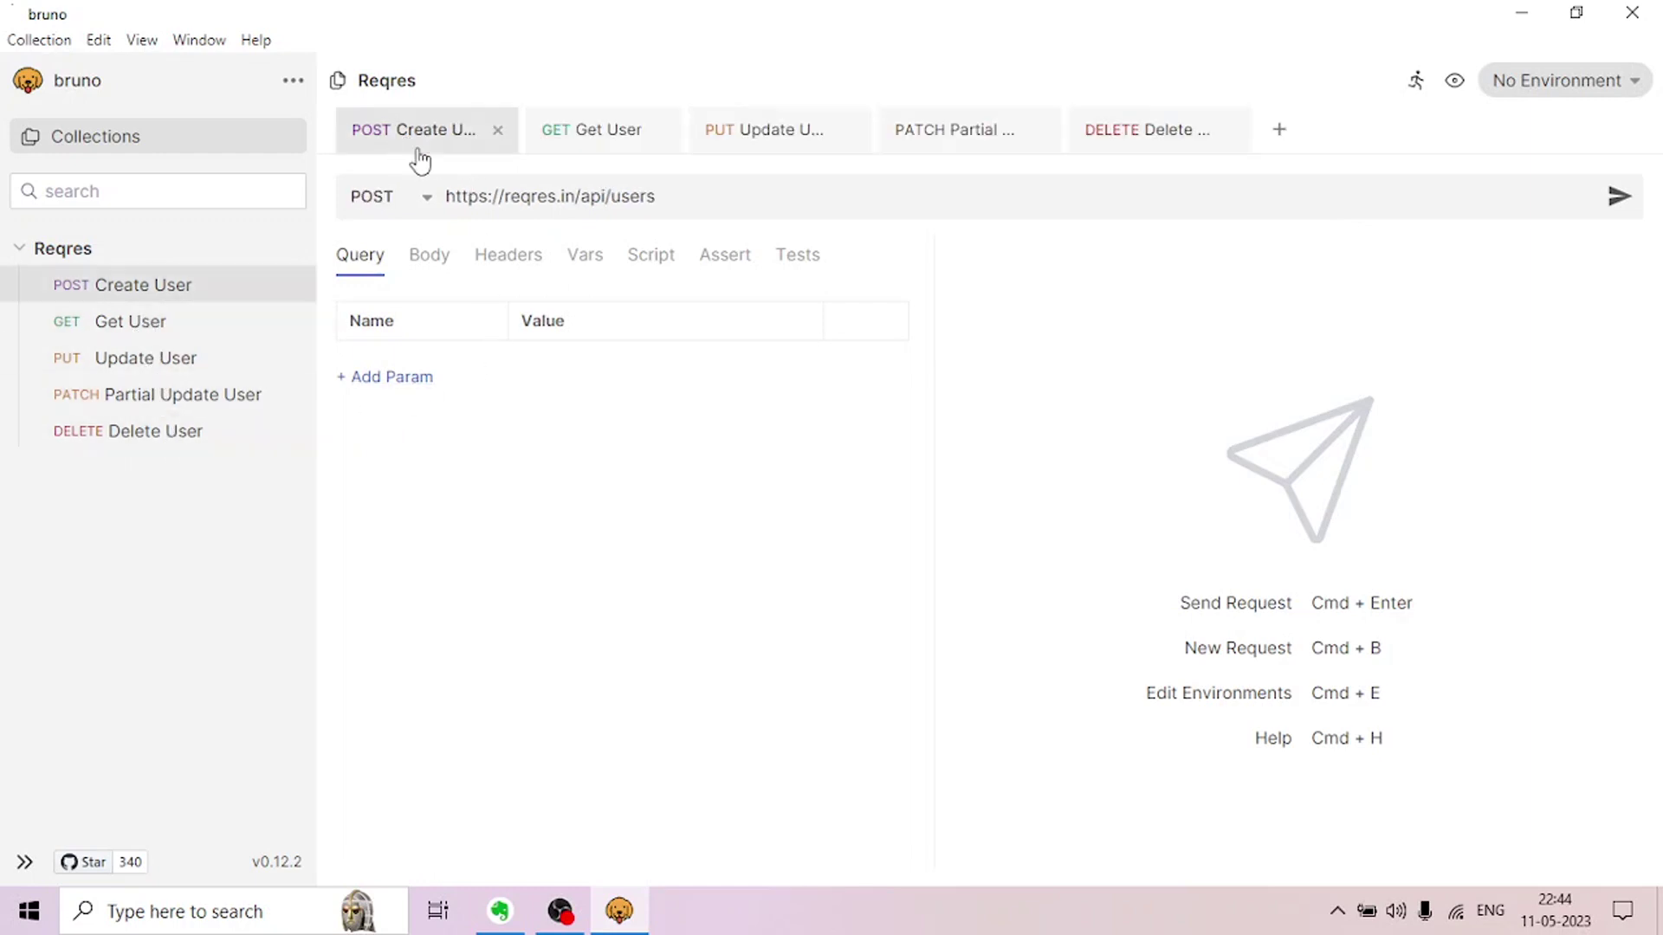
click(604, 196)
drag(609, 194, 444, 204)
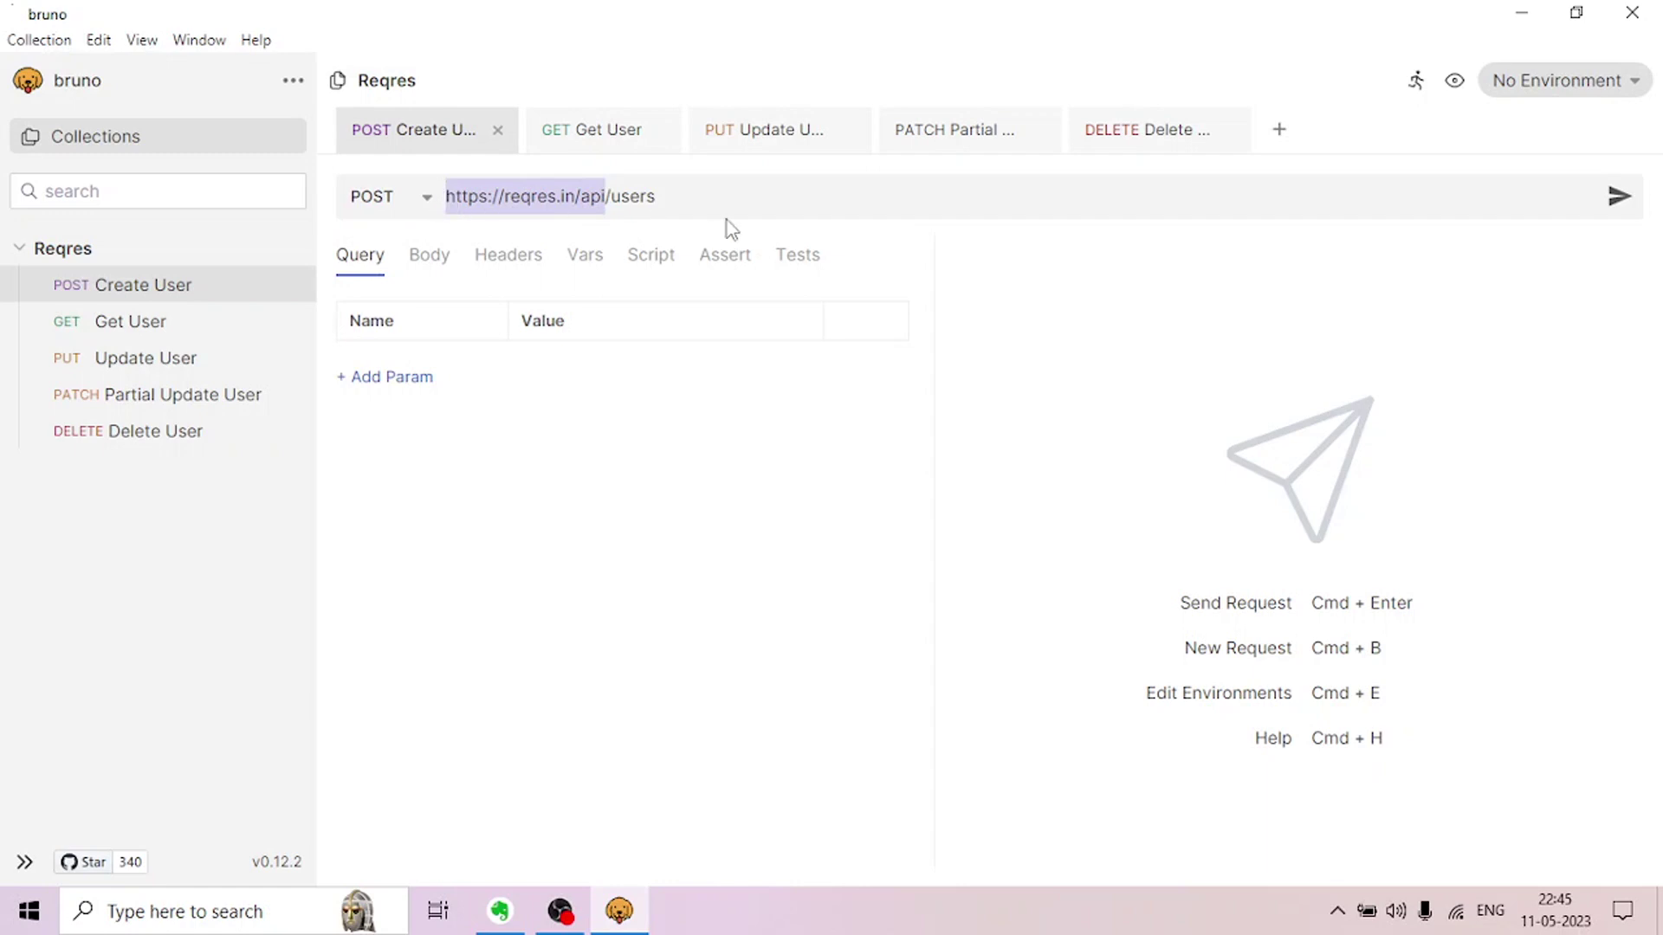
click(583, 134)
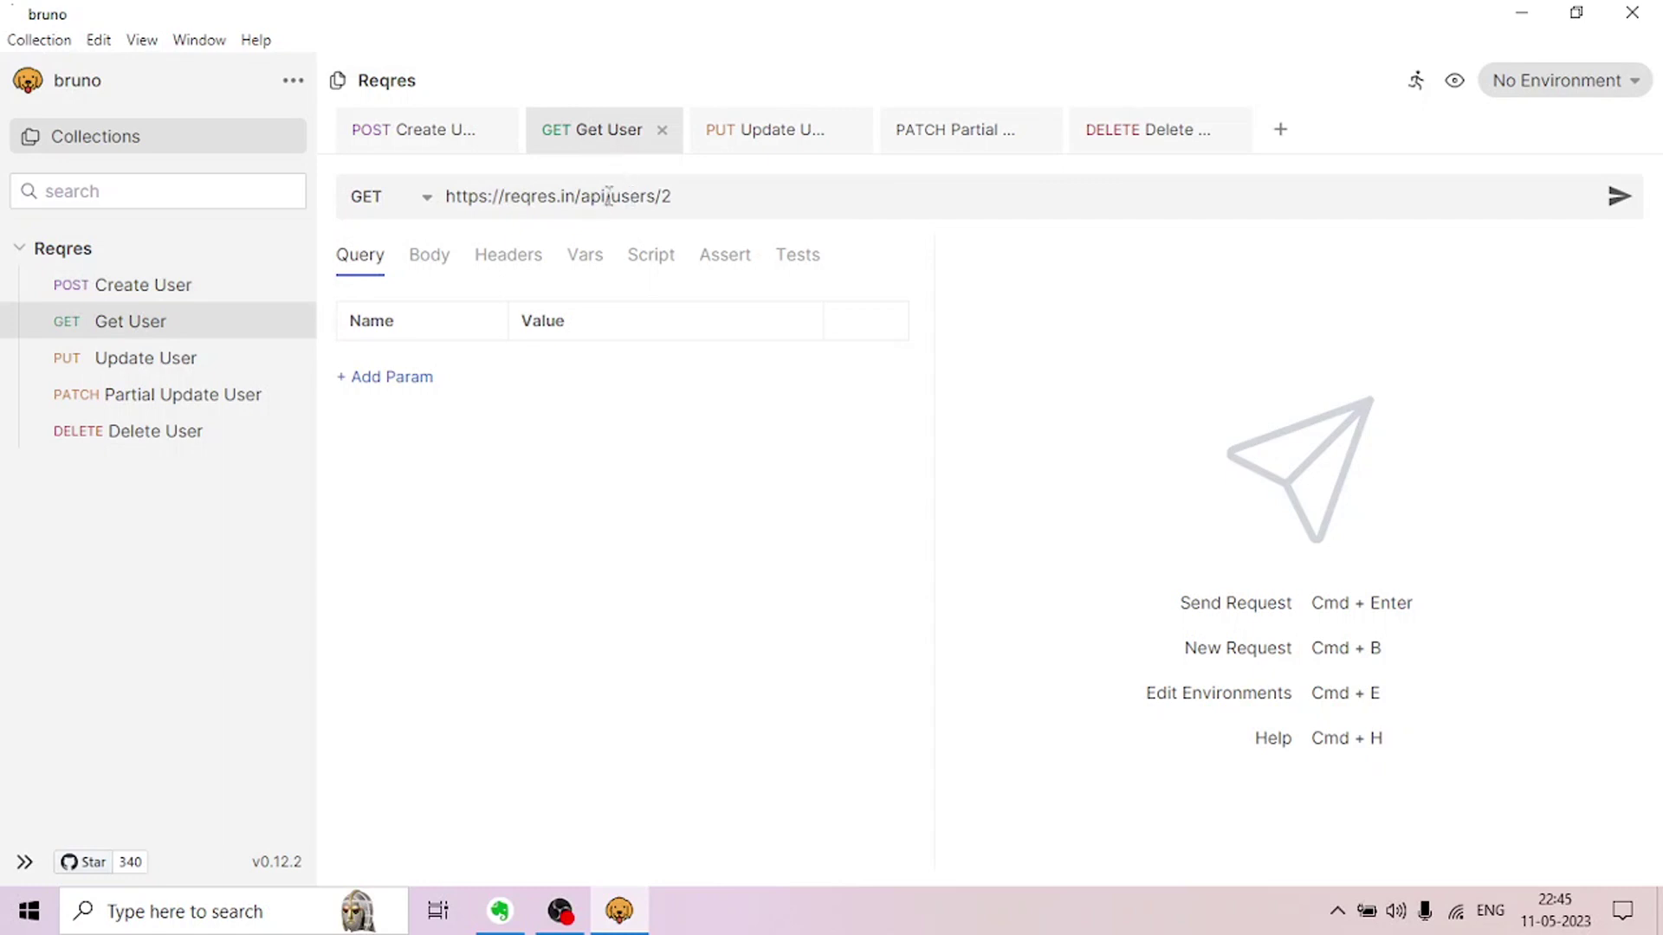
click(768, 141)
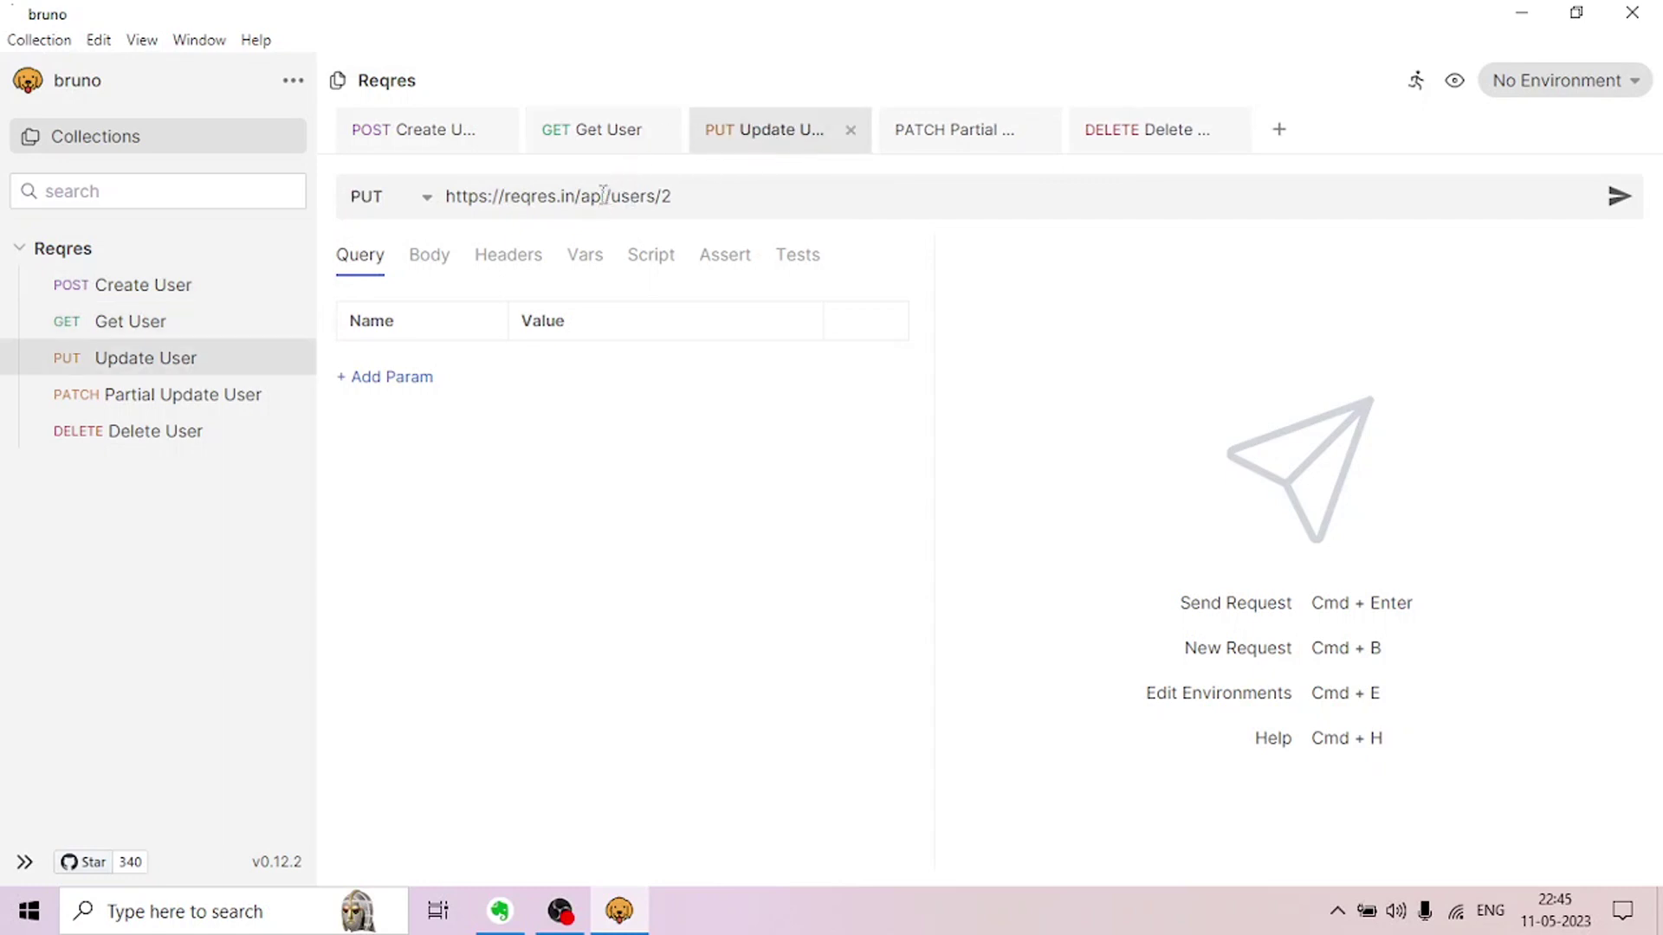
drag(606, 196, 442, 211)
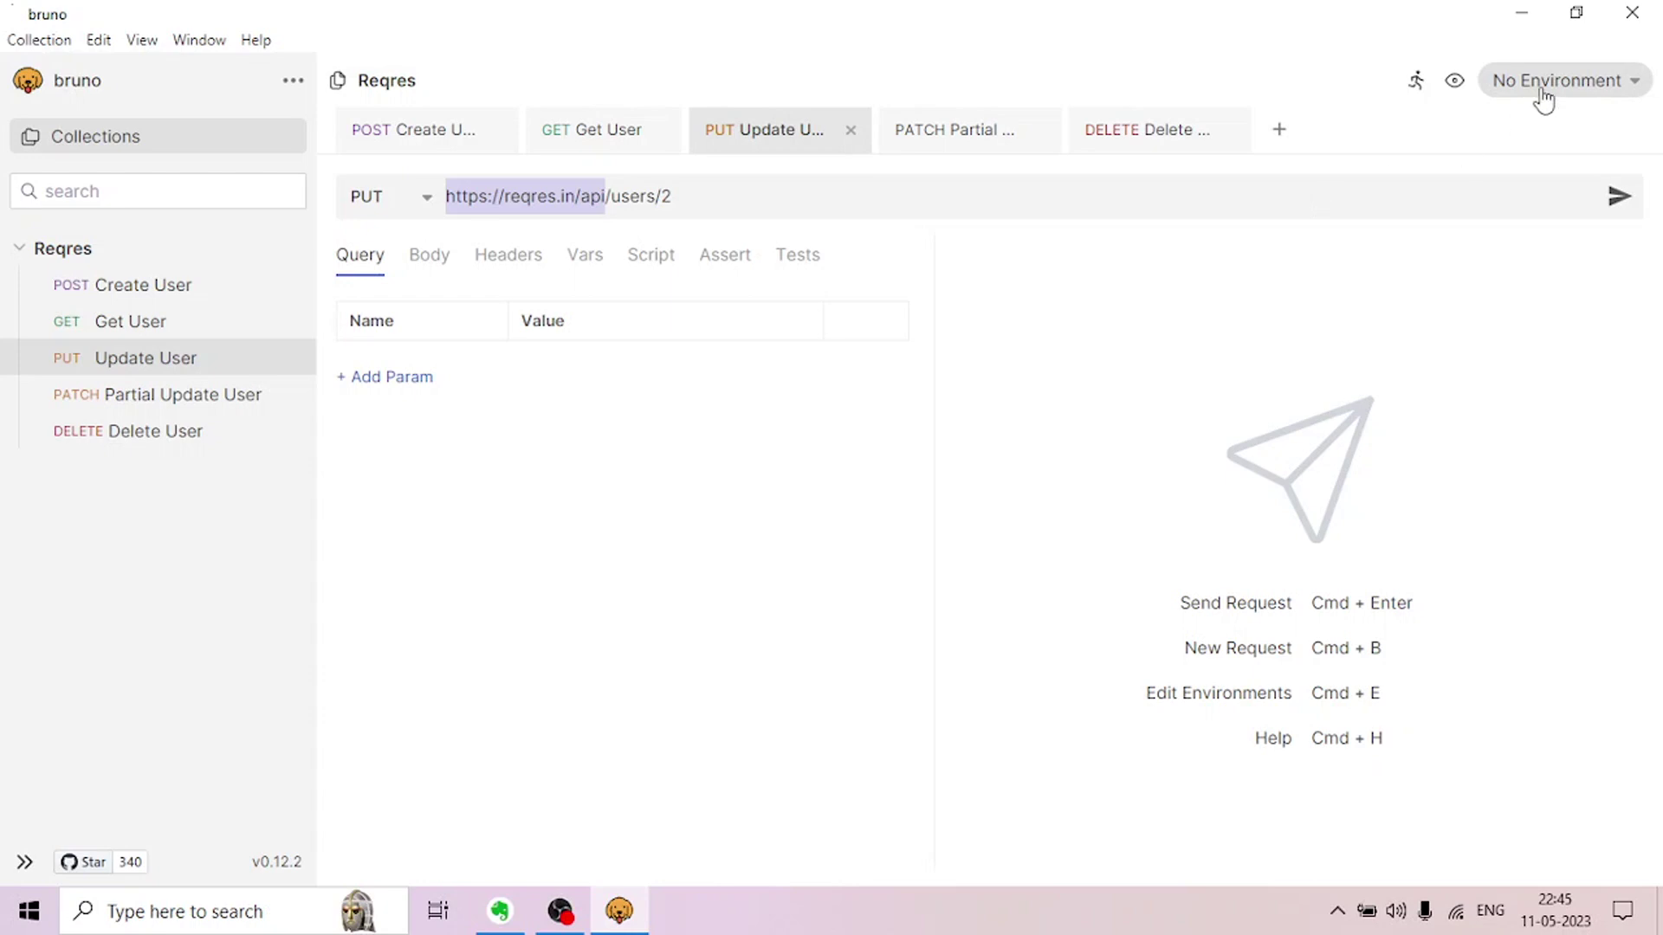
click(1454, 82)
click(598, 196)
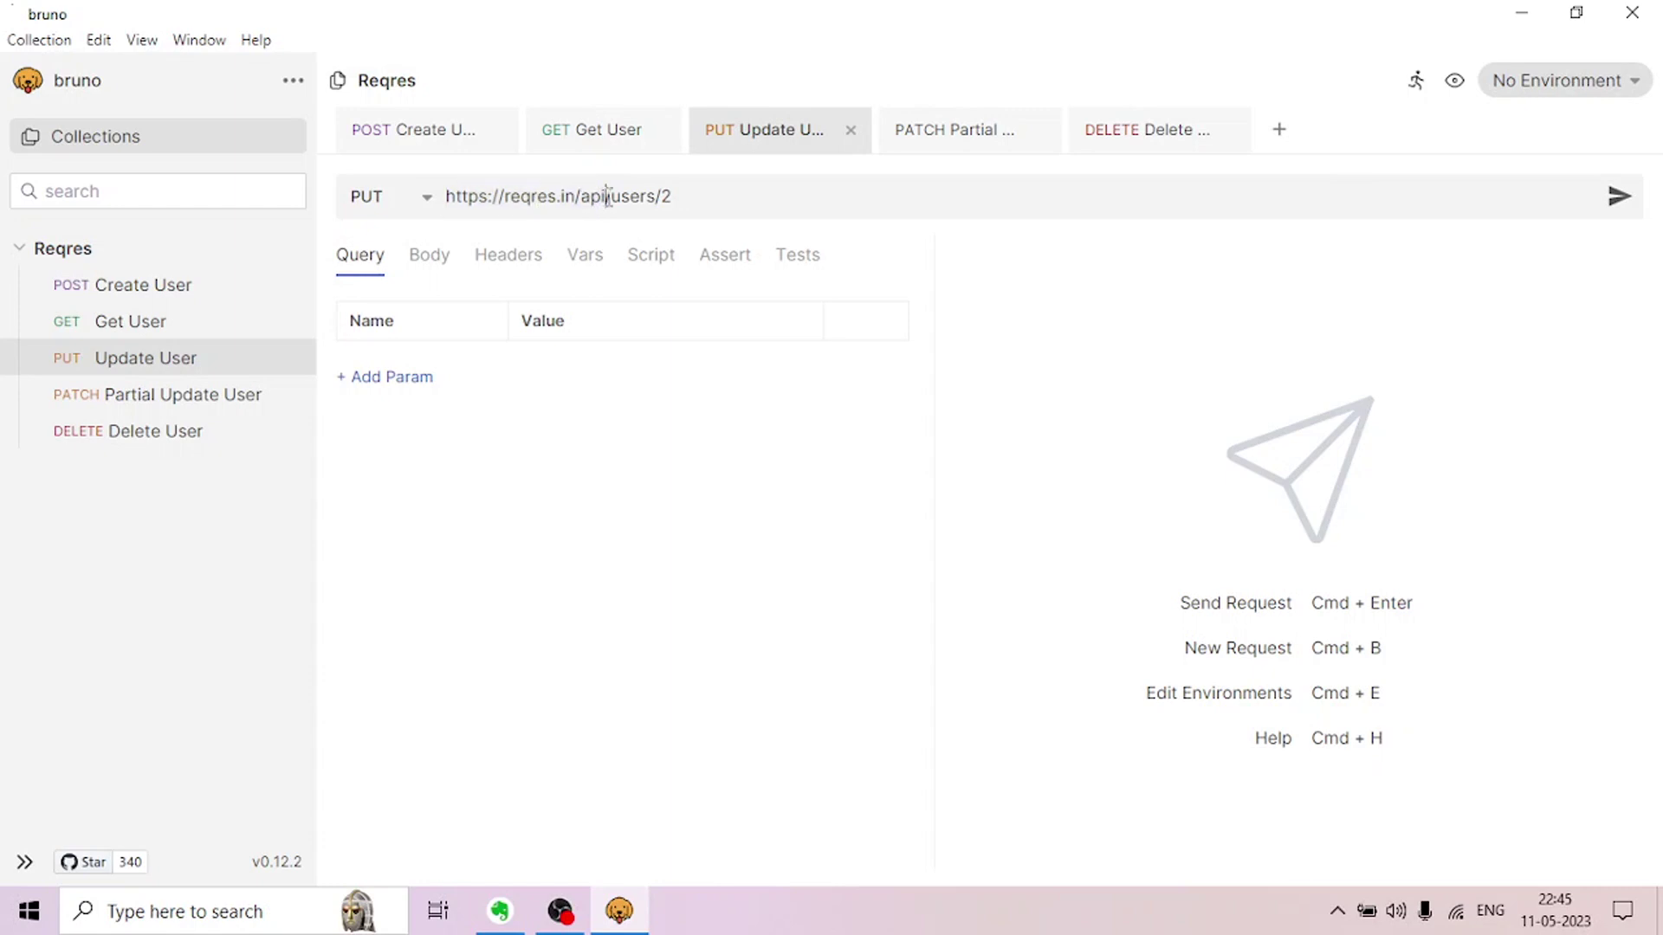
drag(604, 195, 440, 201)
key(ctrl+c)
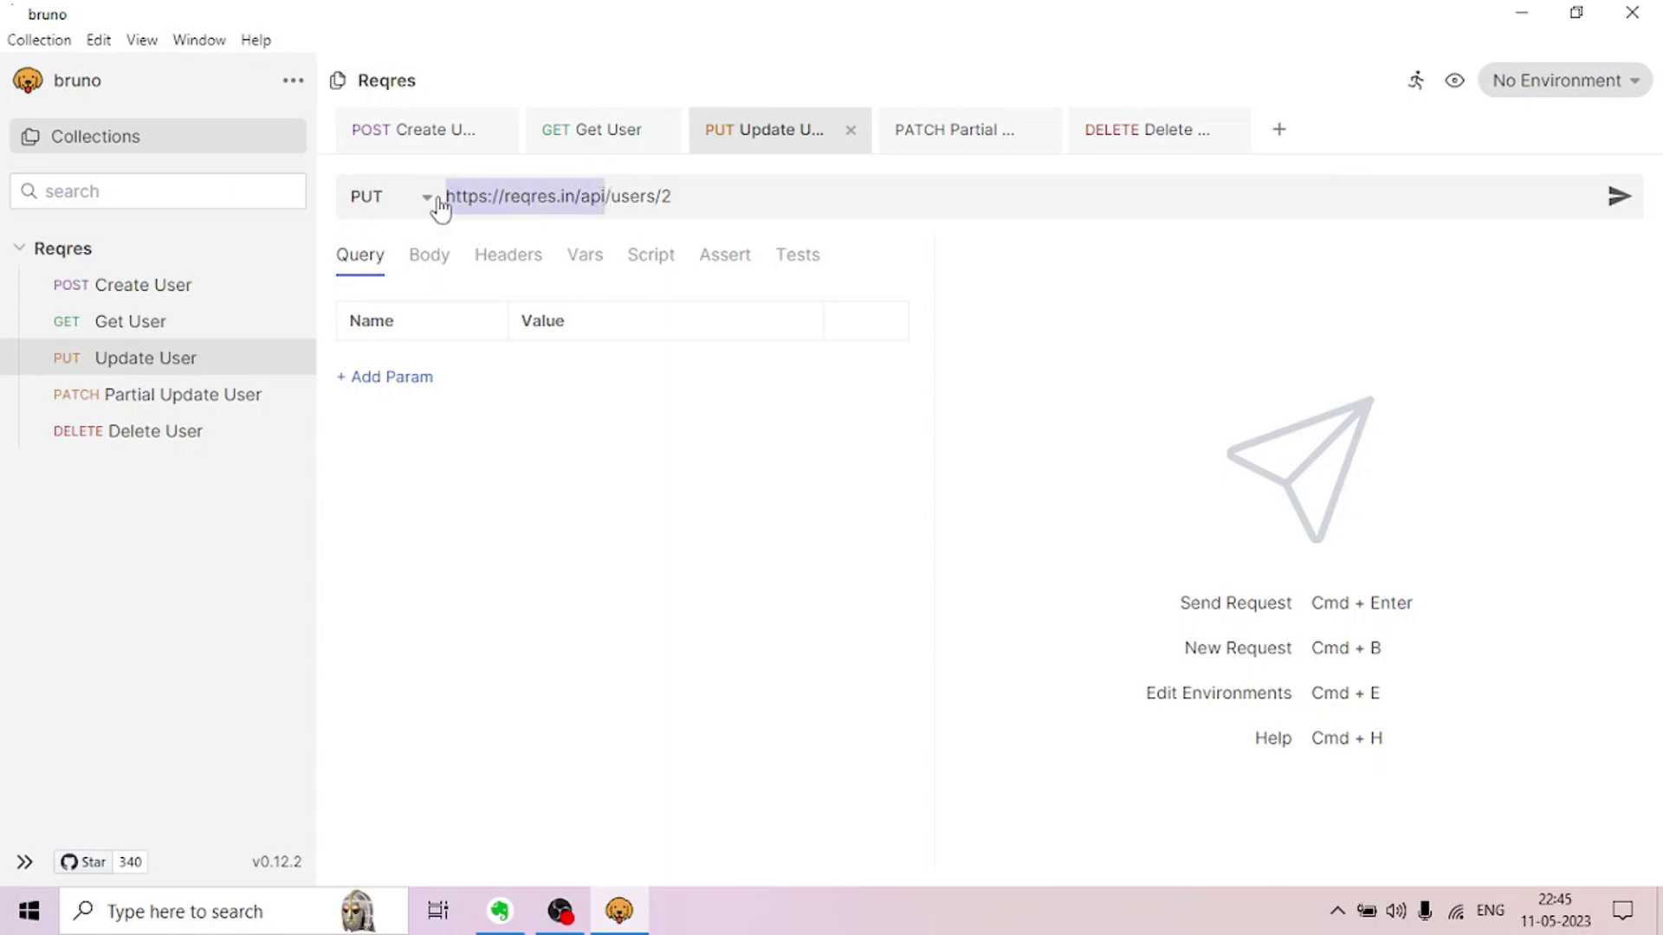
Create an environment named QA for the Reqres collection.
click(1582, 97)
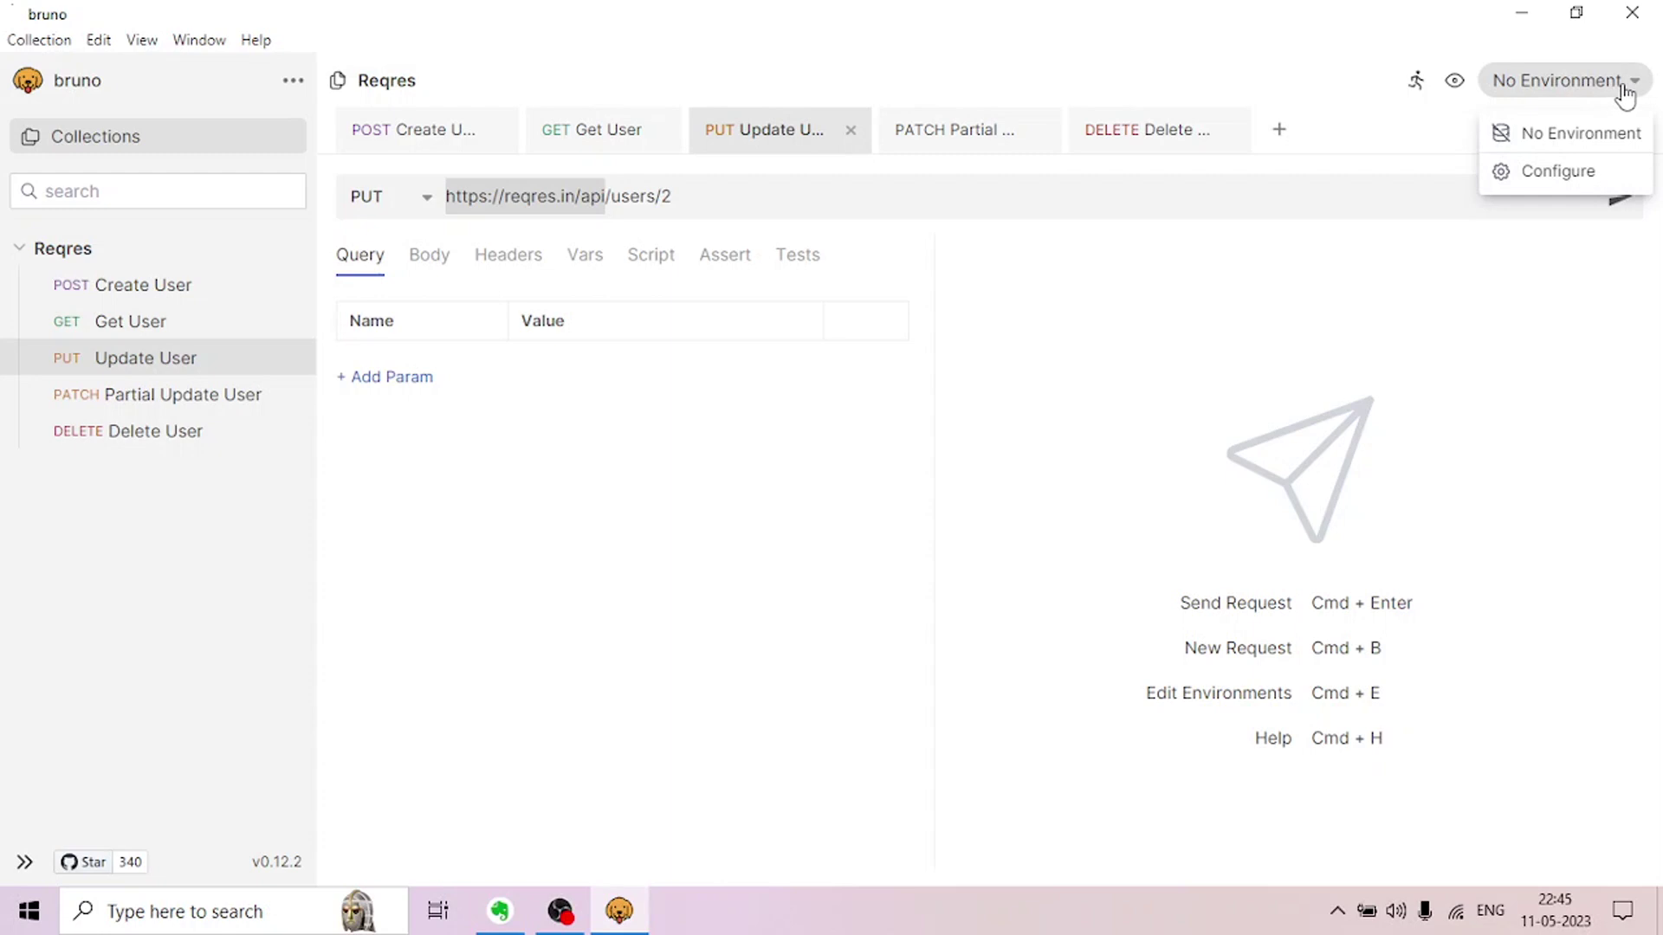
click(1563, 173)
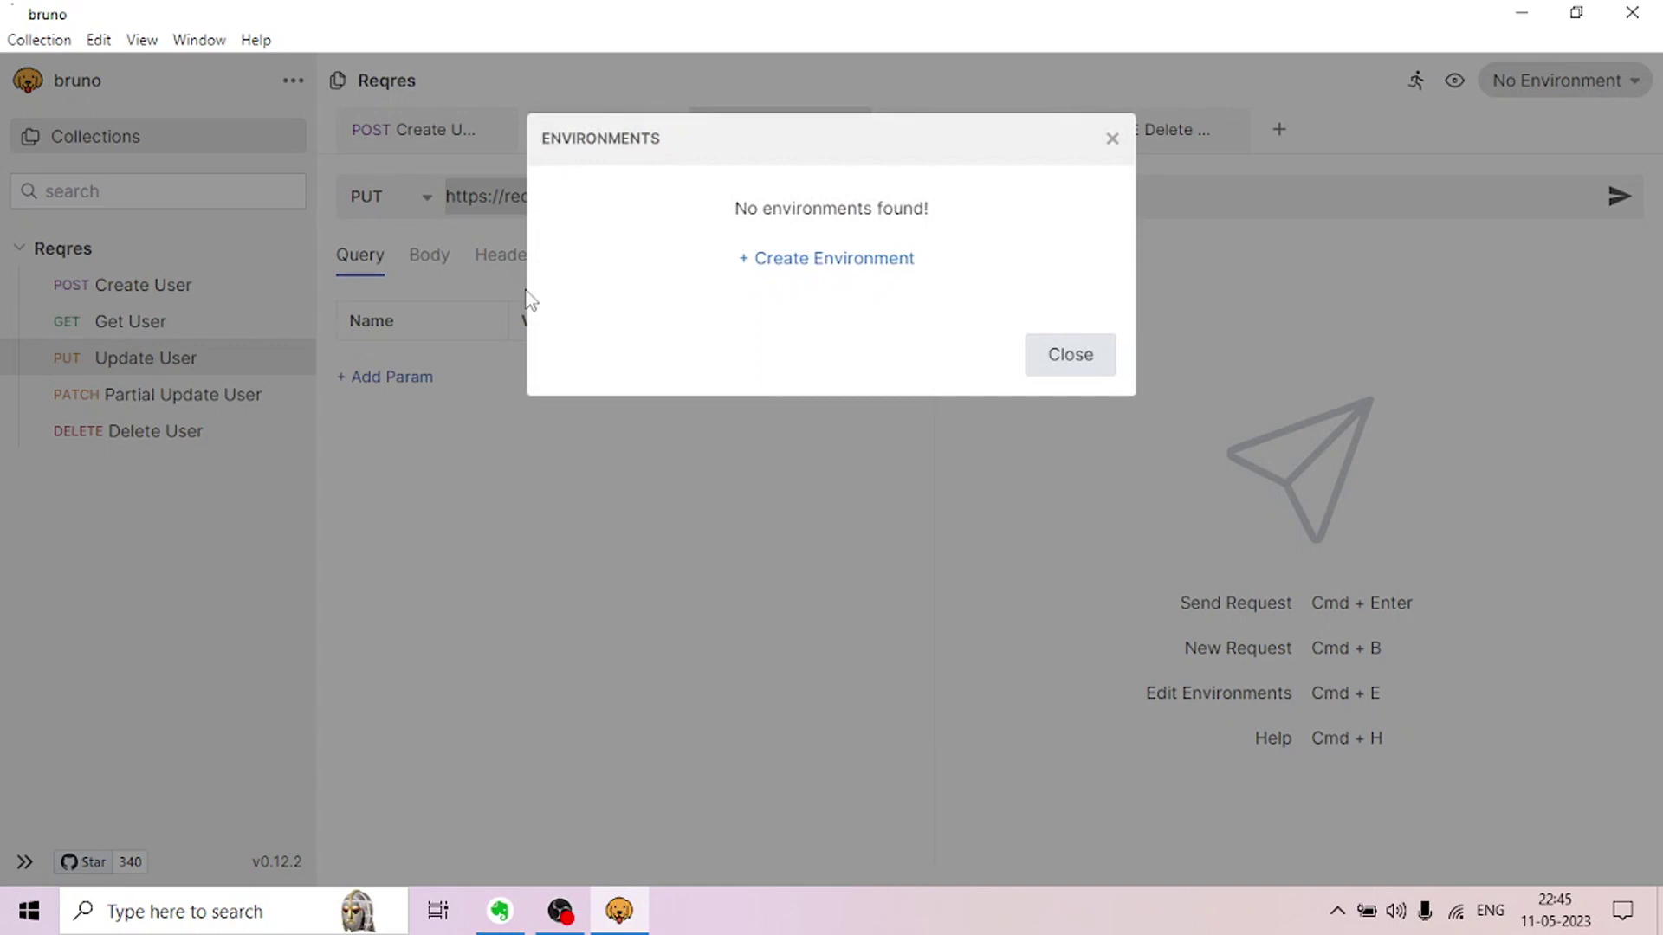
click(827, 272)
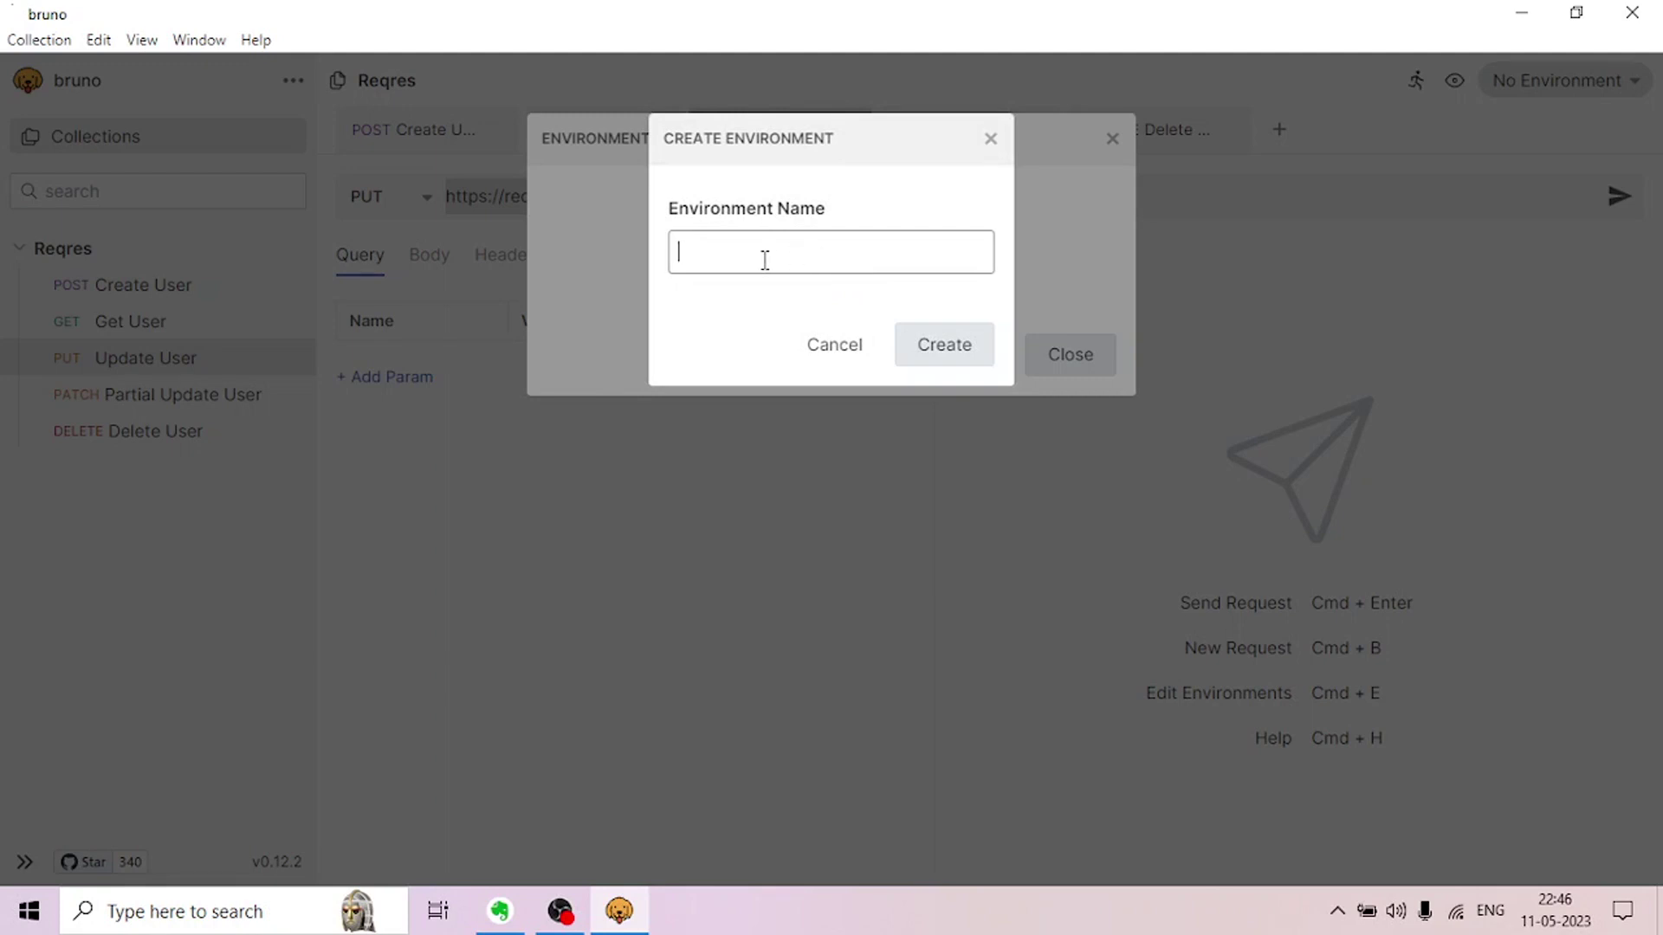
text(QA)
click(944, 349)
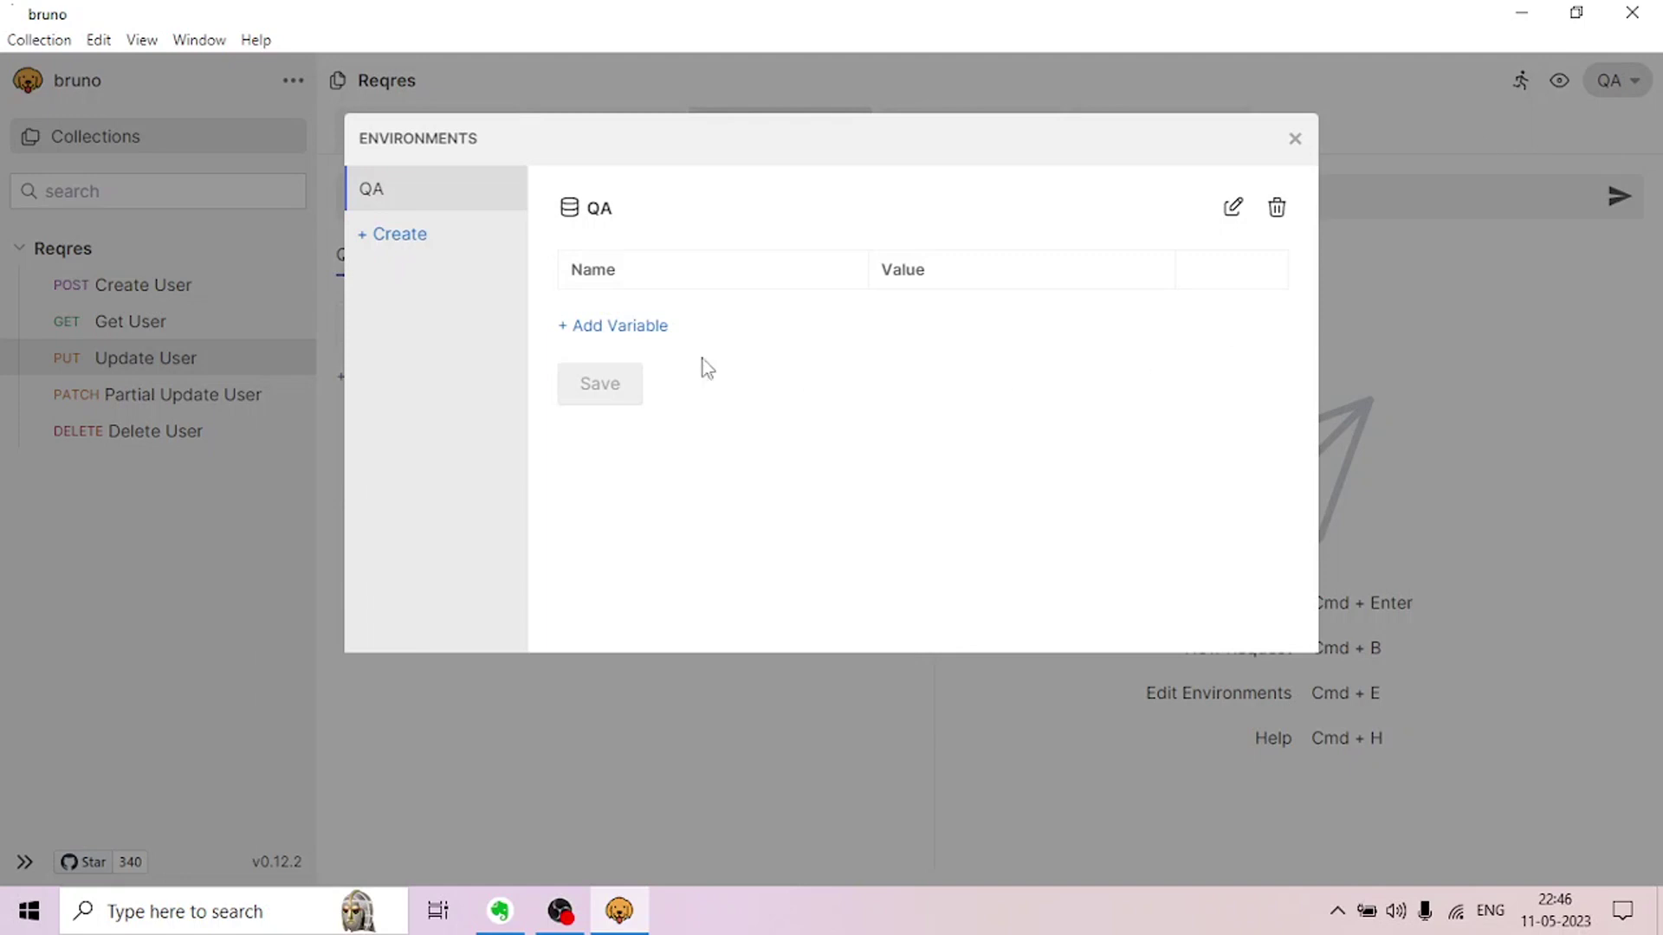
click(629, 327)
click(620, 309)
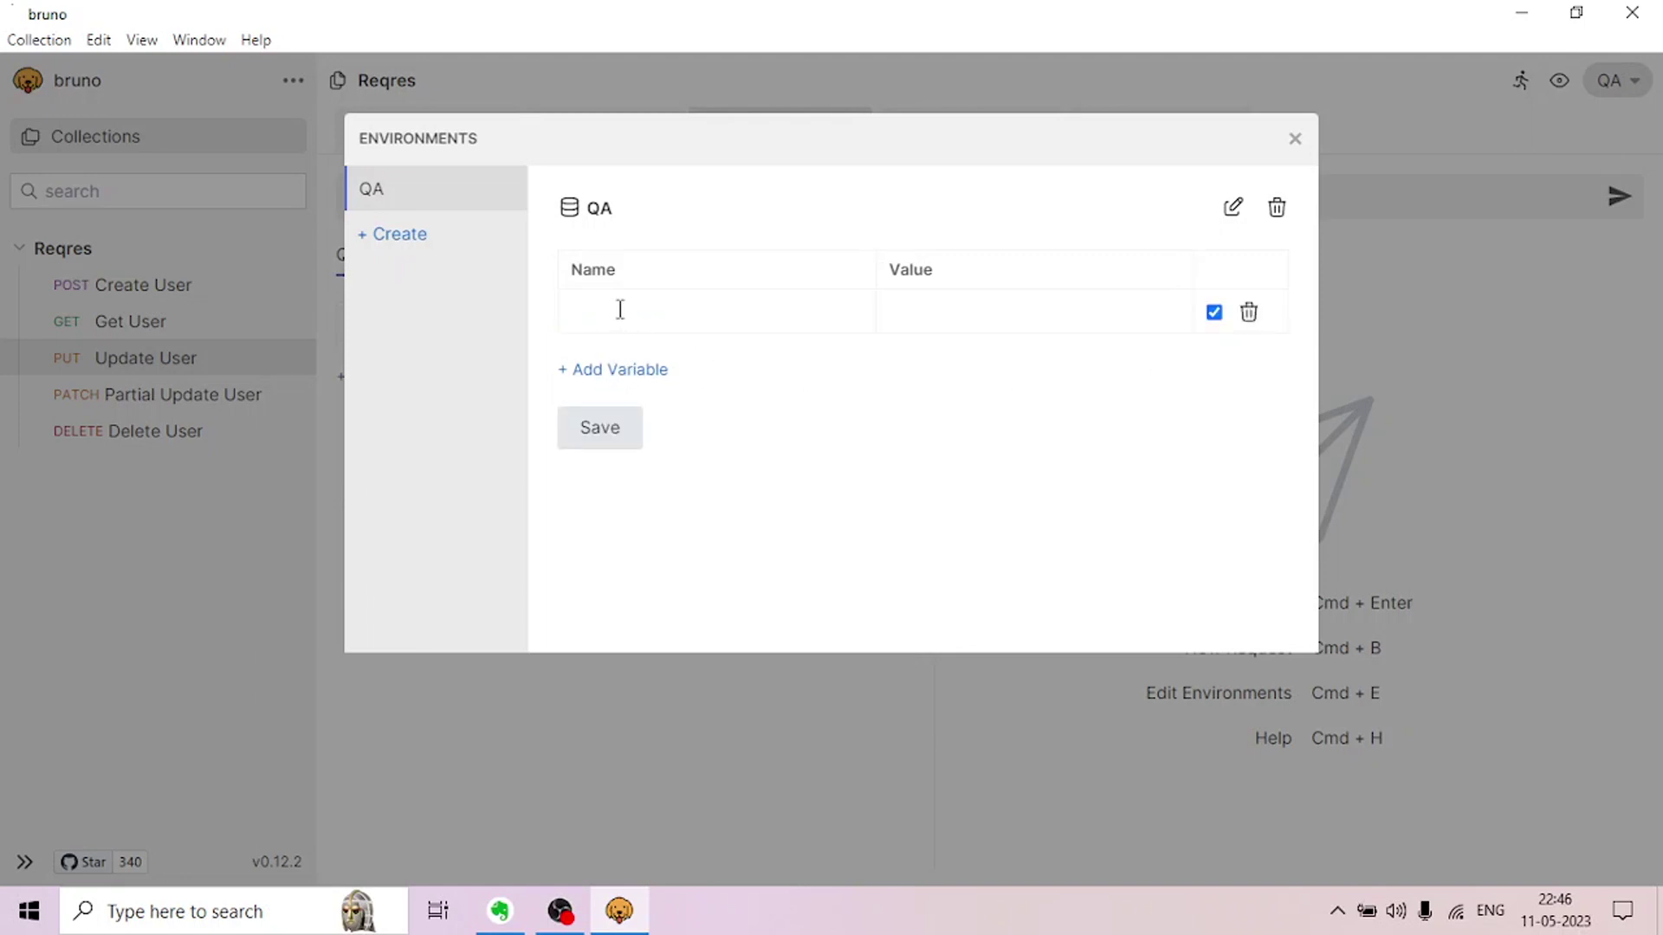
text(baseUrl)
click(949, 313)
key(ctrl+v)
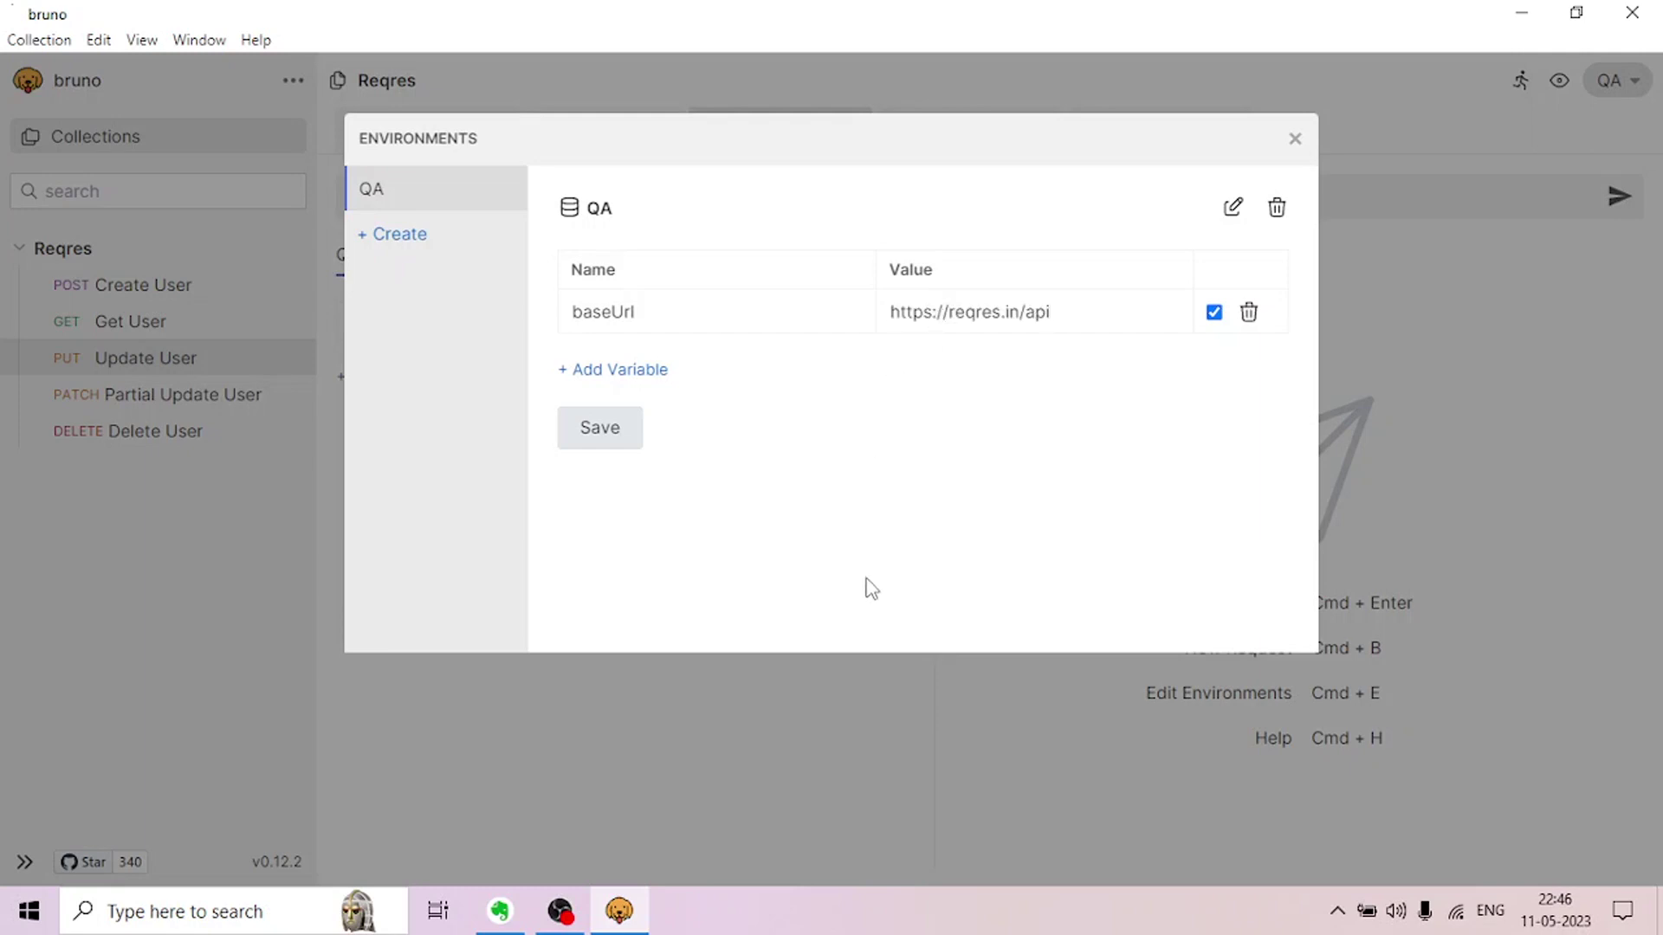
click(605, 438)
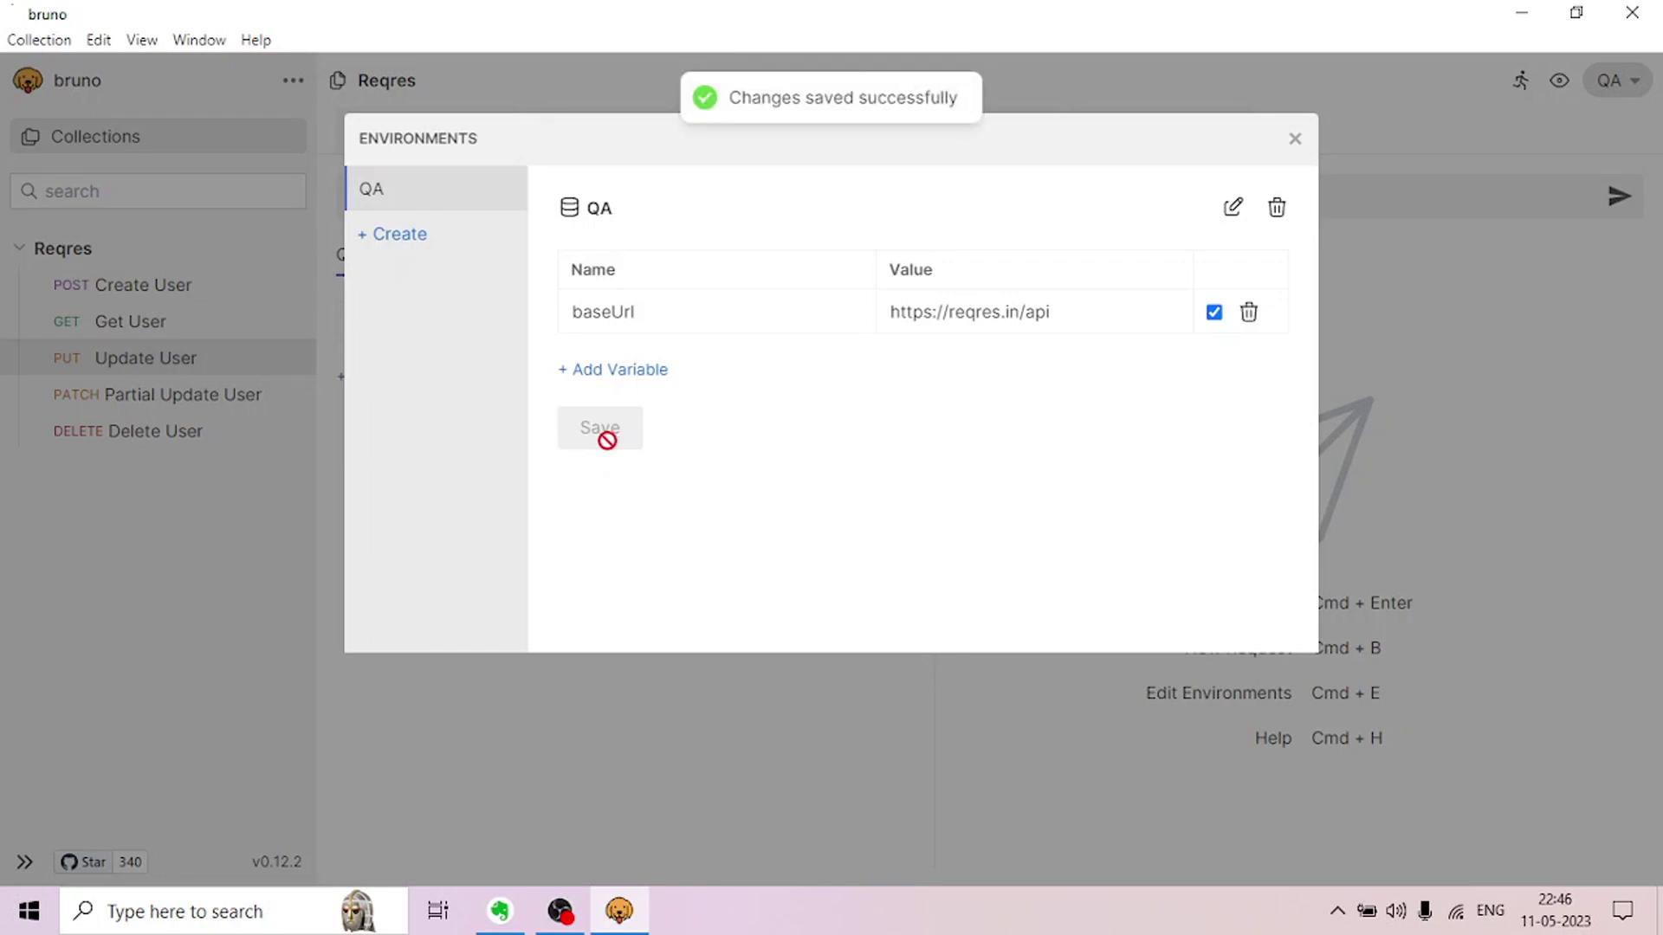
click(1295, 143)
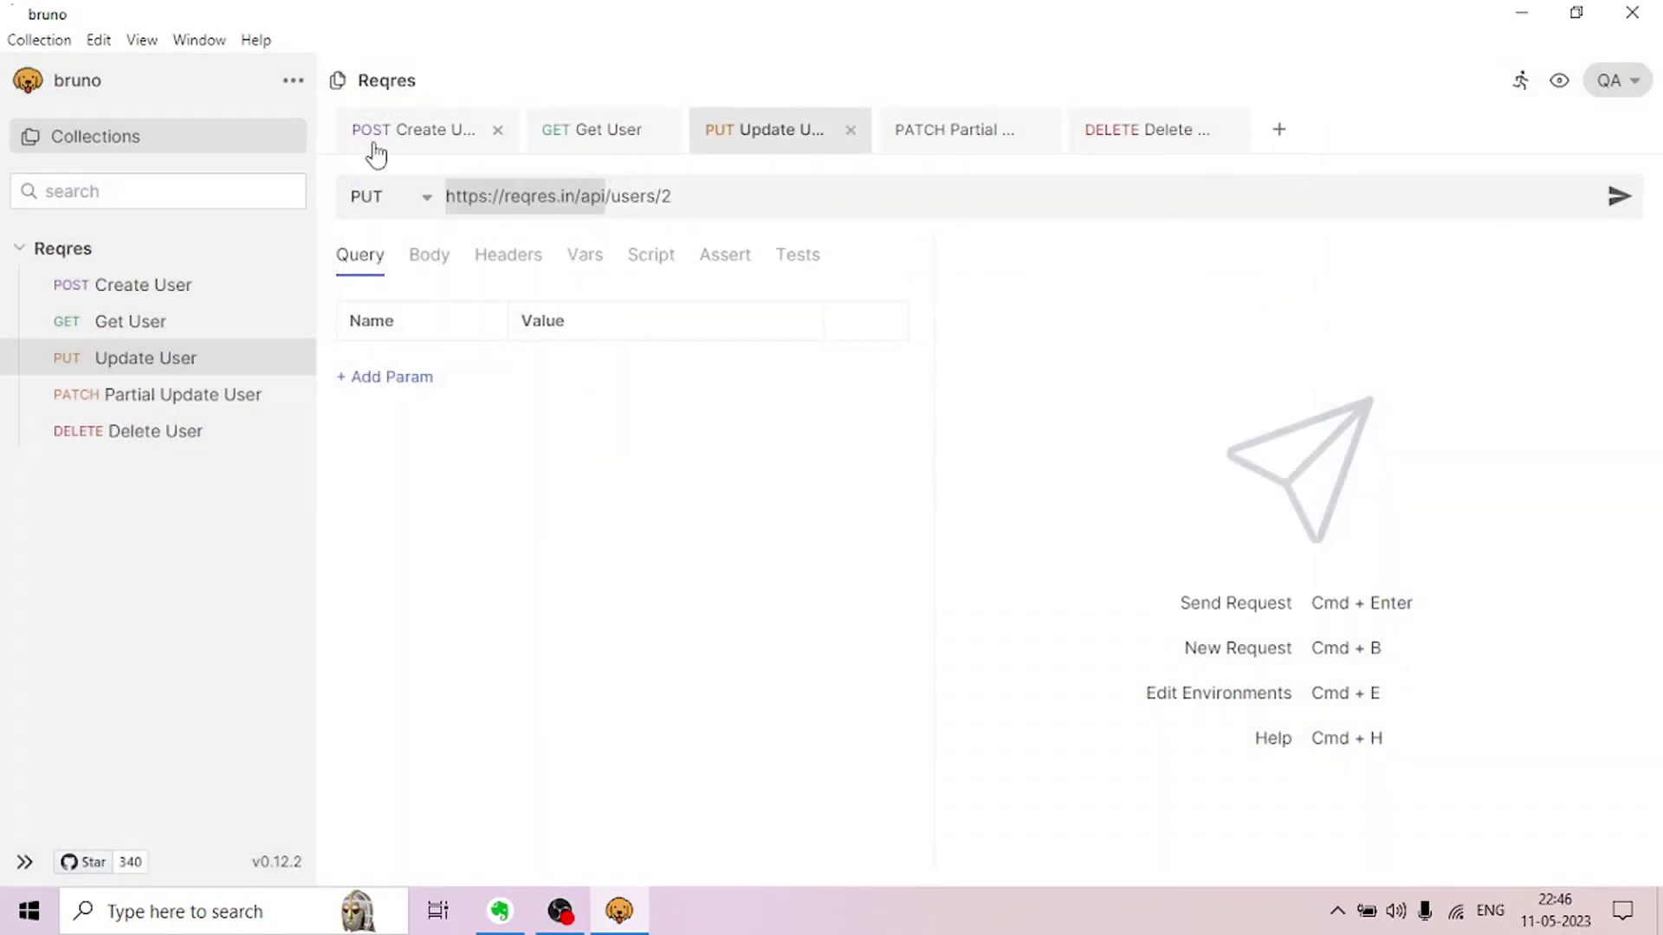
Replace the base address in the Create User request's URL with {{baseUrl}} and save the request.
click(392, 138)
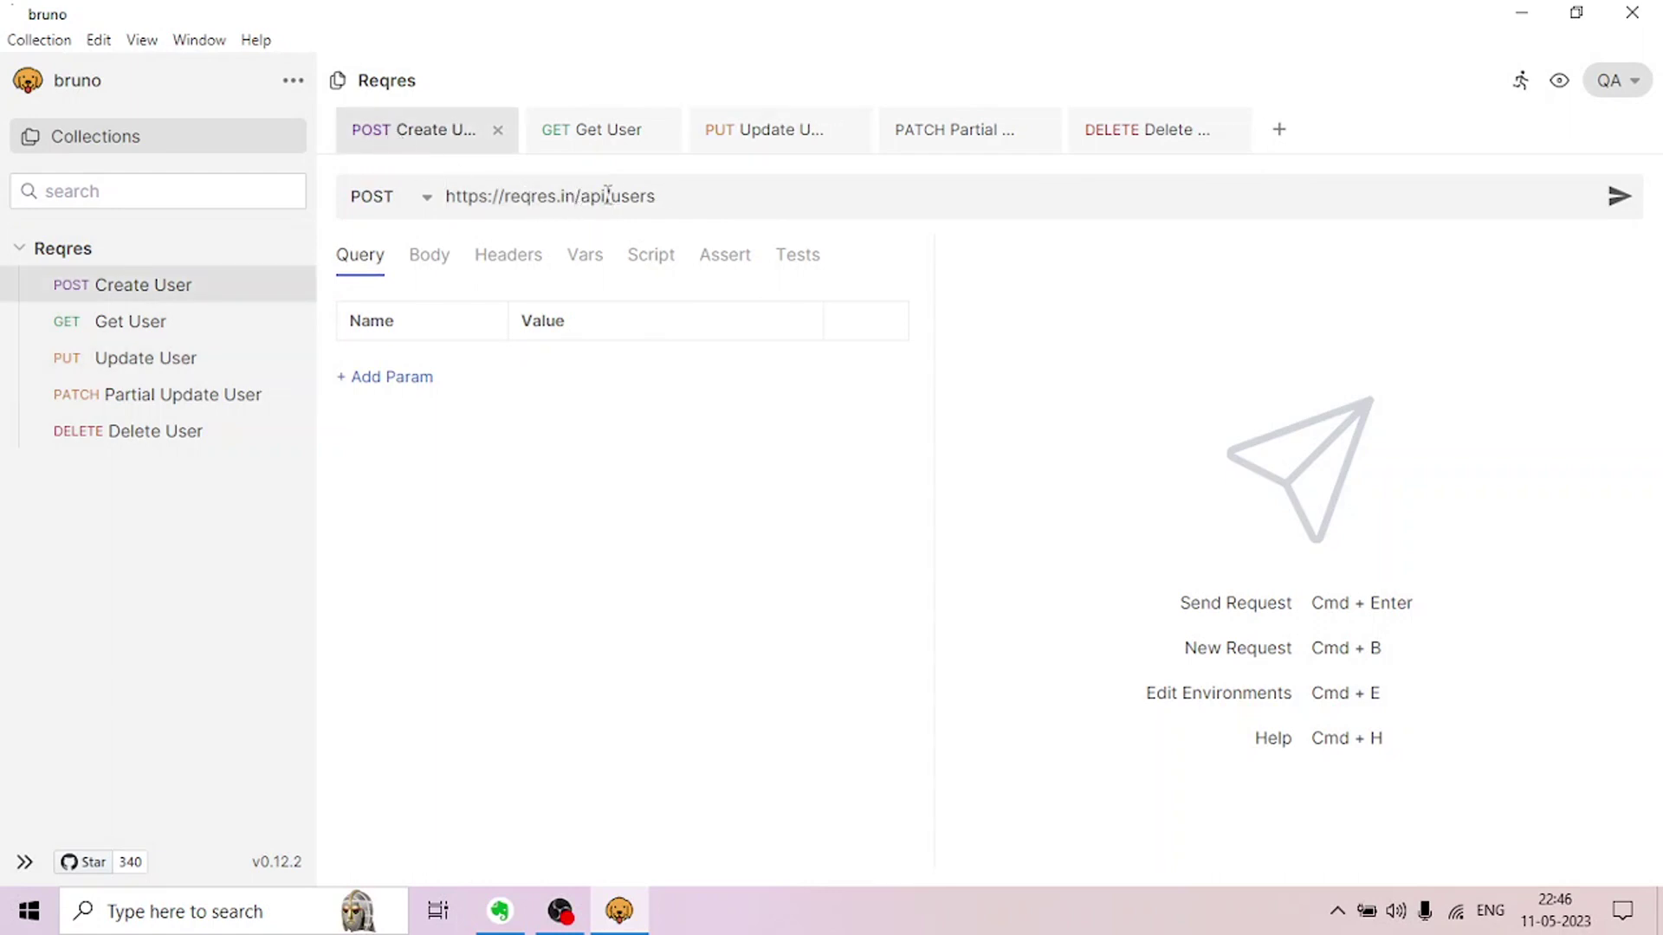
drag(602, 196, 468, 196)
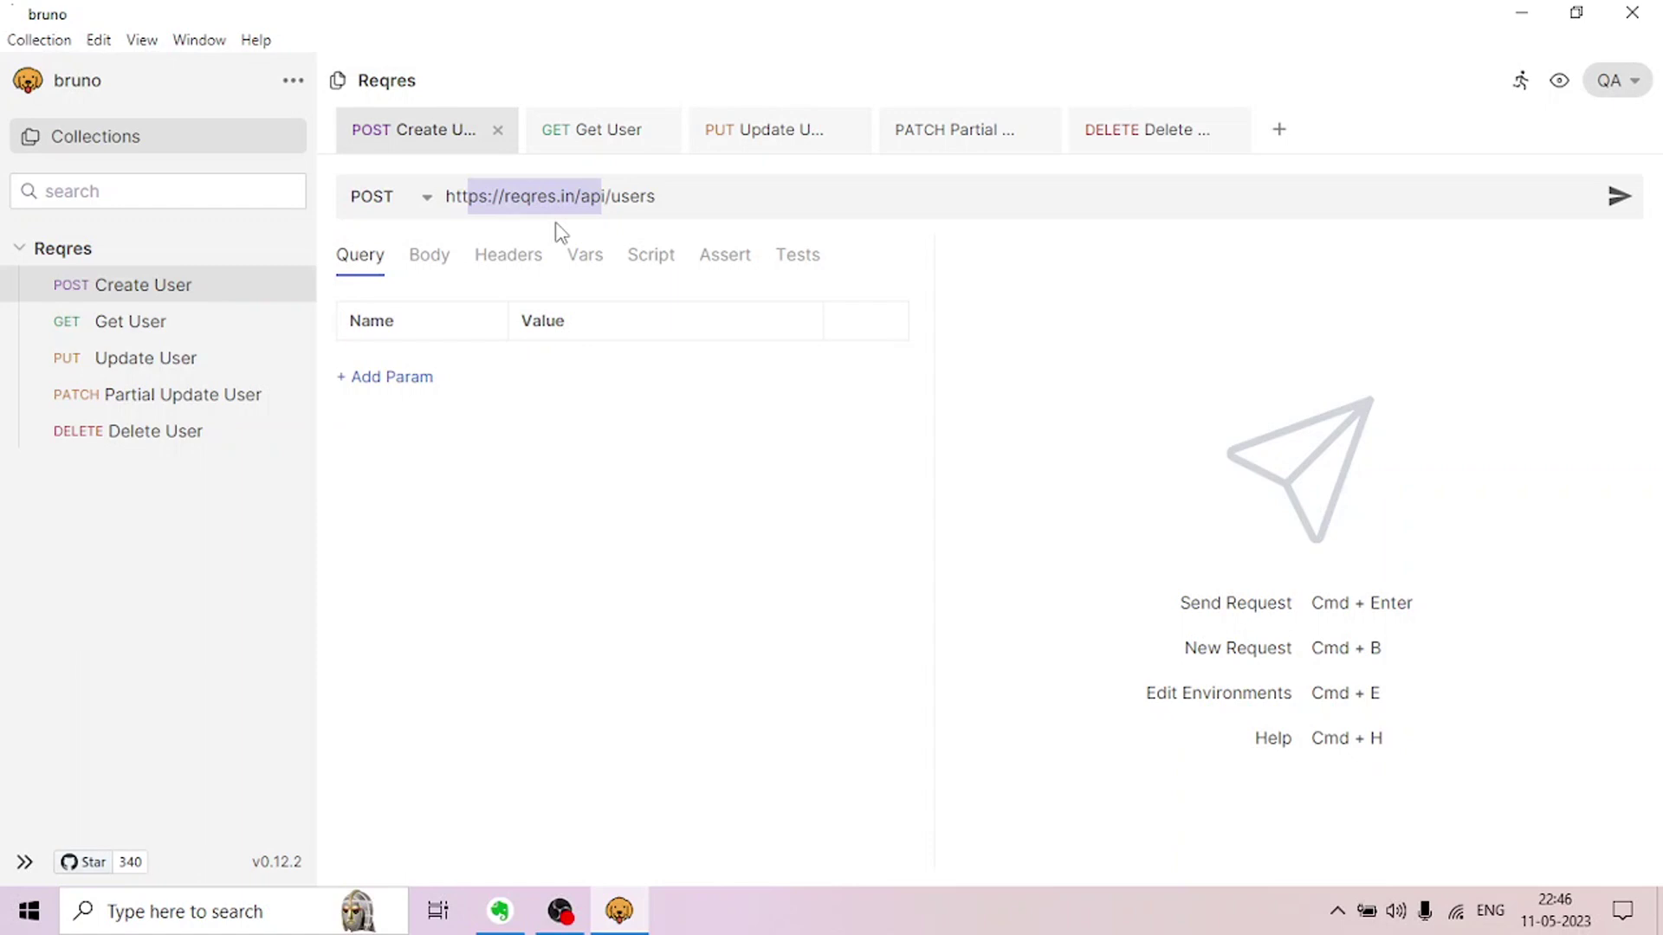
click(604, 194)
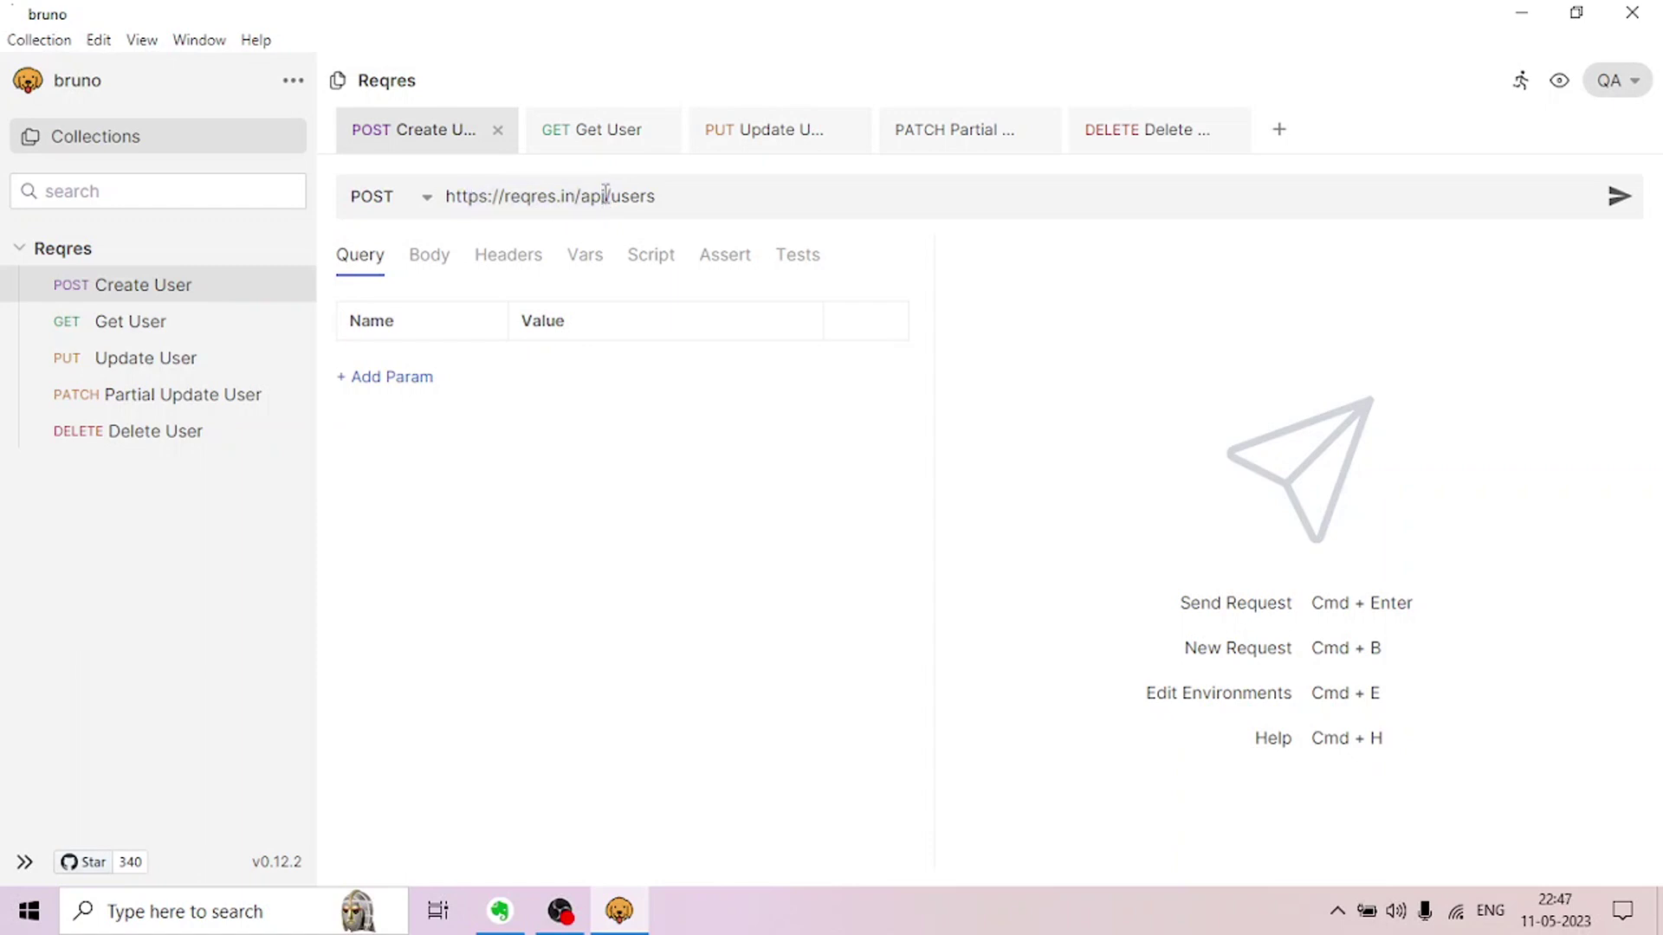
drag(605, 194, 397, 202)
click(605, 194)
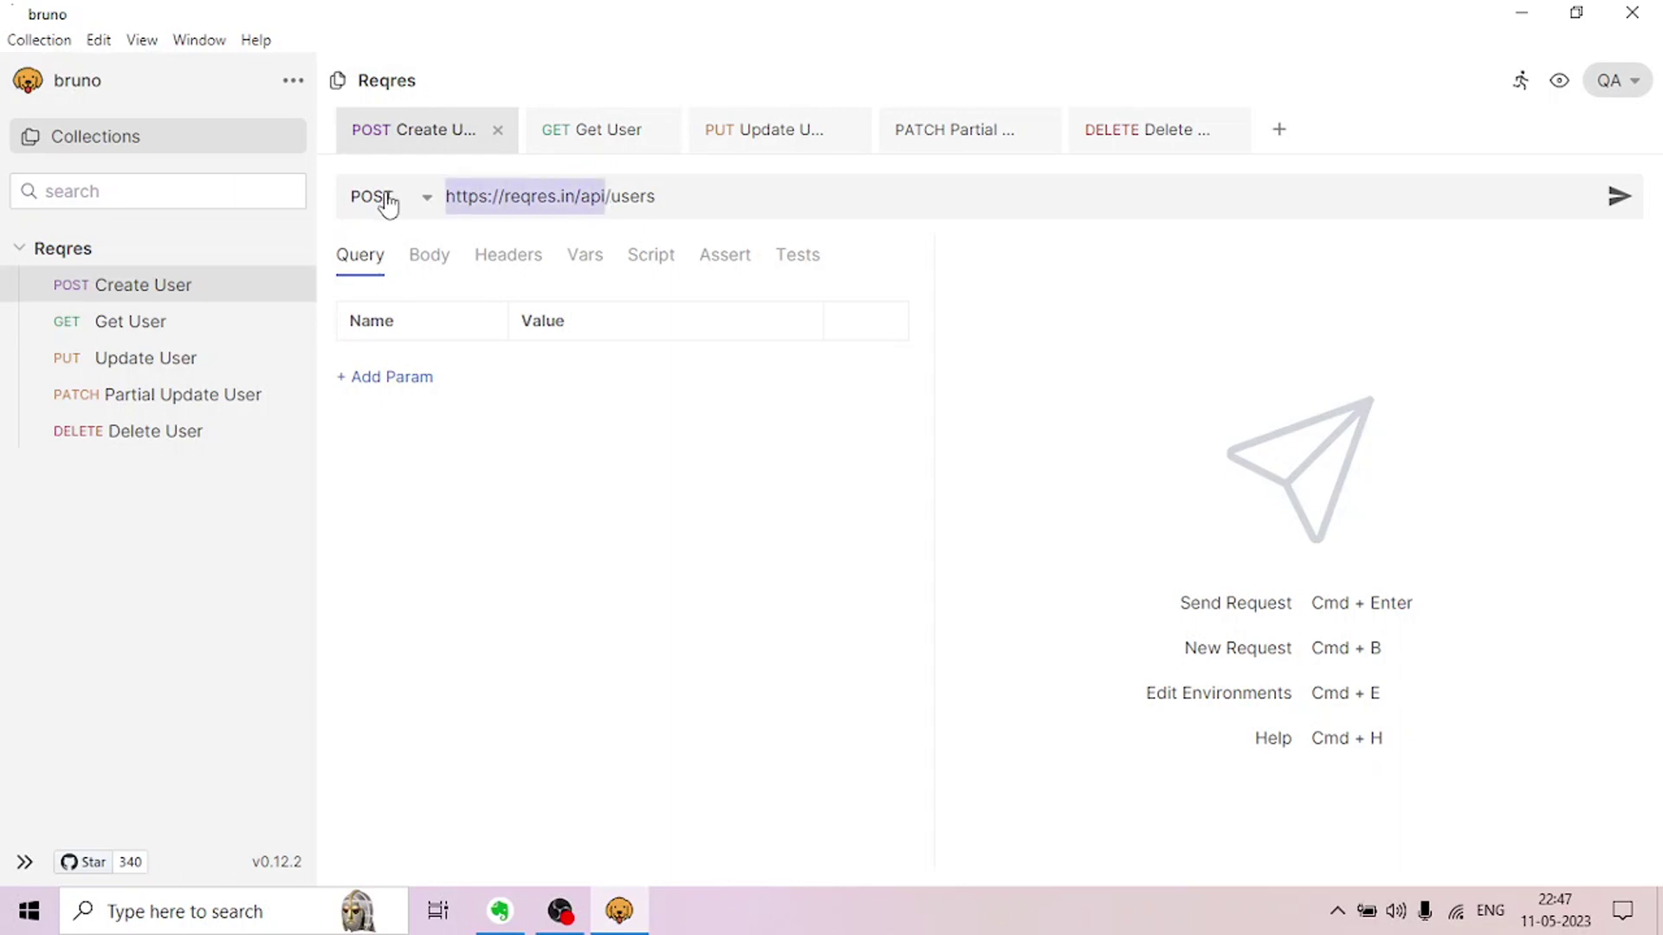
text({{}})
key(Left)
key(Left)
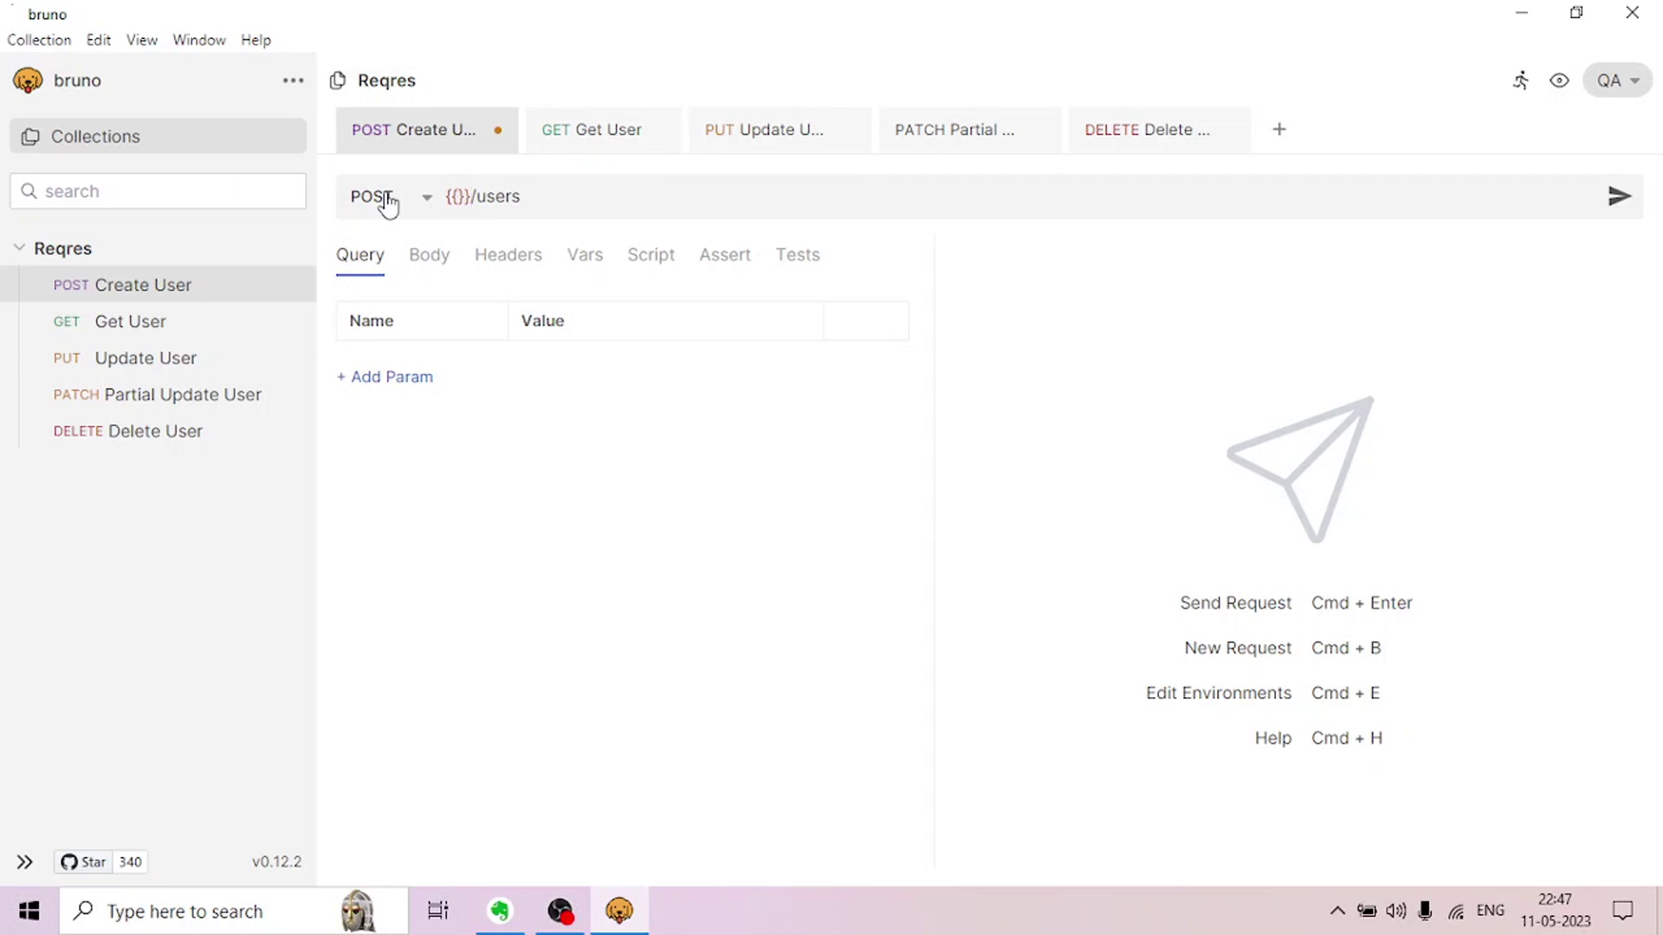
text(baseUrl)
mouse_move(501, 197)
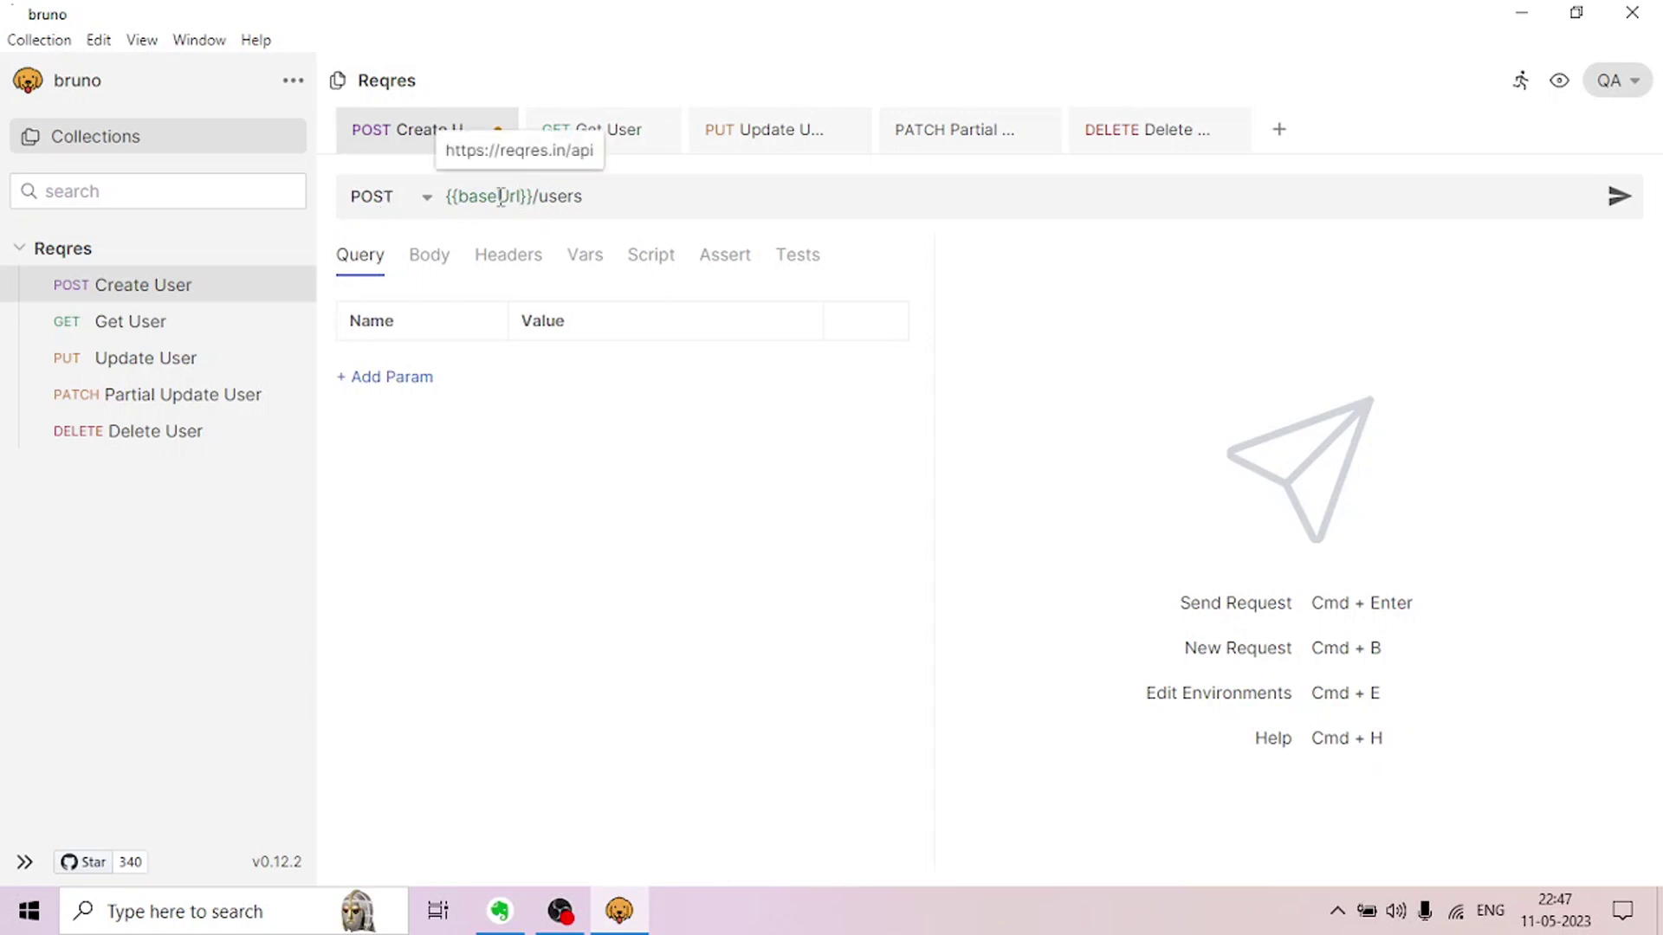
key(ctrl+s)
Copy {{baseUrl}} from the Create User URL and substitute it for the base address in the Get User request.
drag(537, 196, 401, 208)
key(ctrl+c)
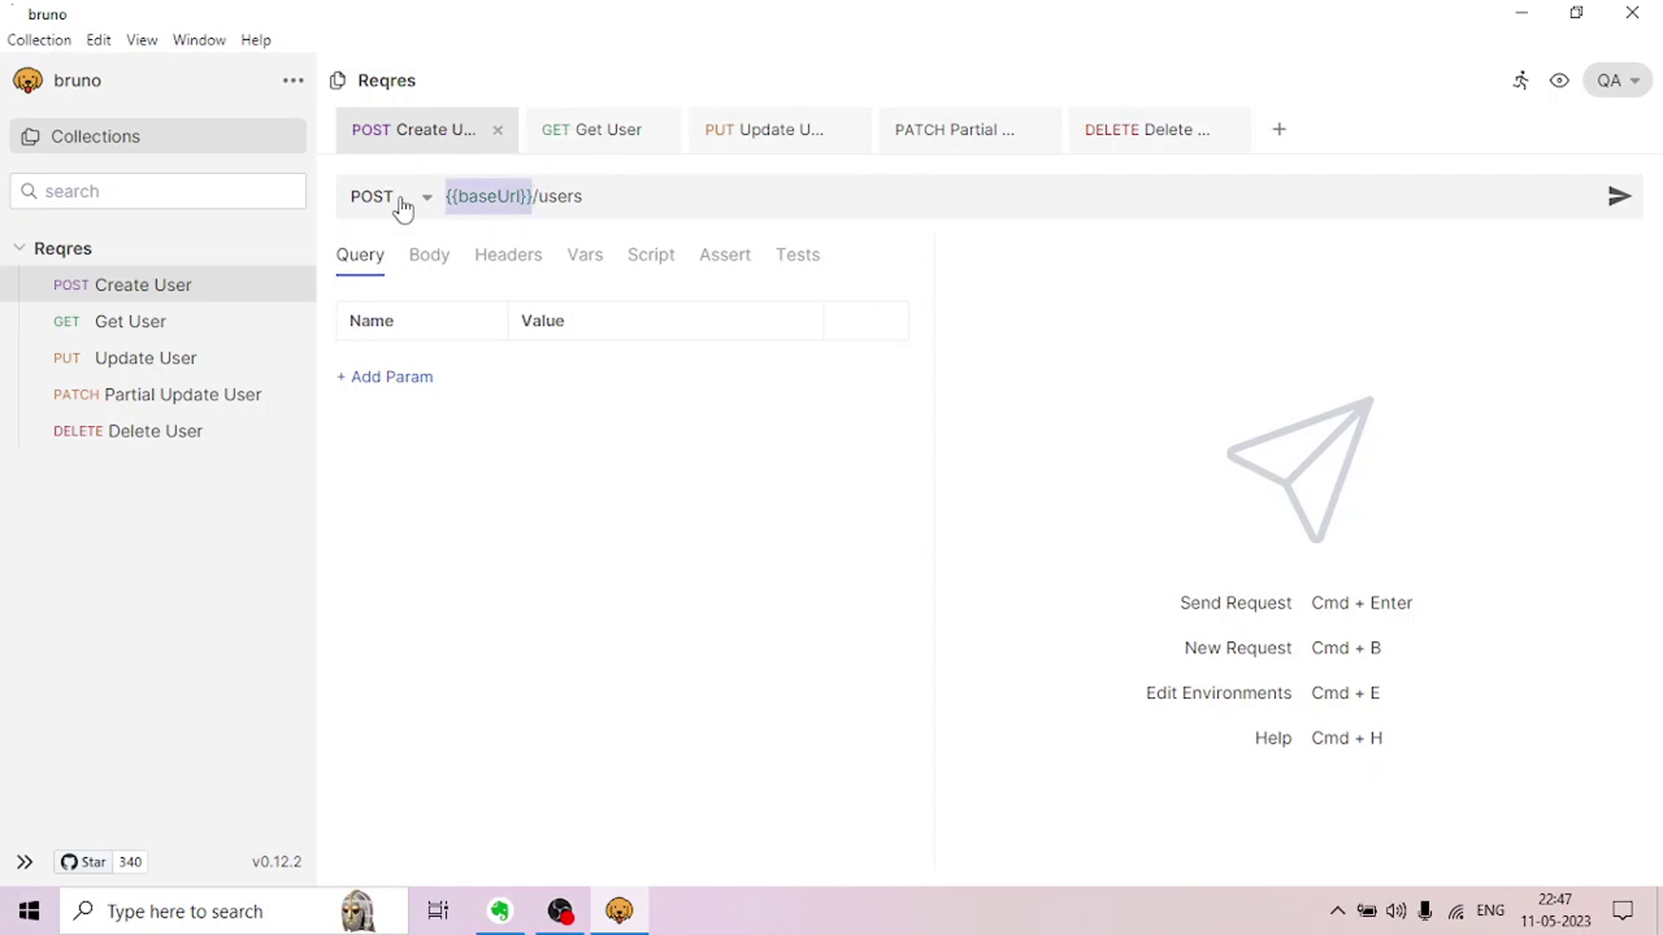
click(581, 139)
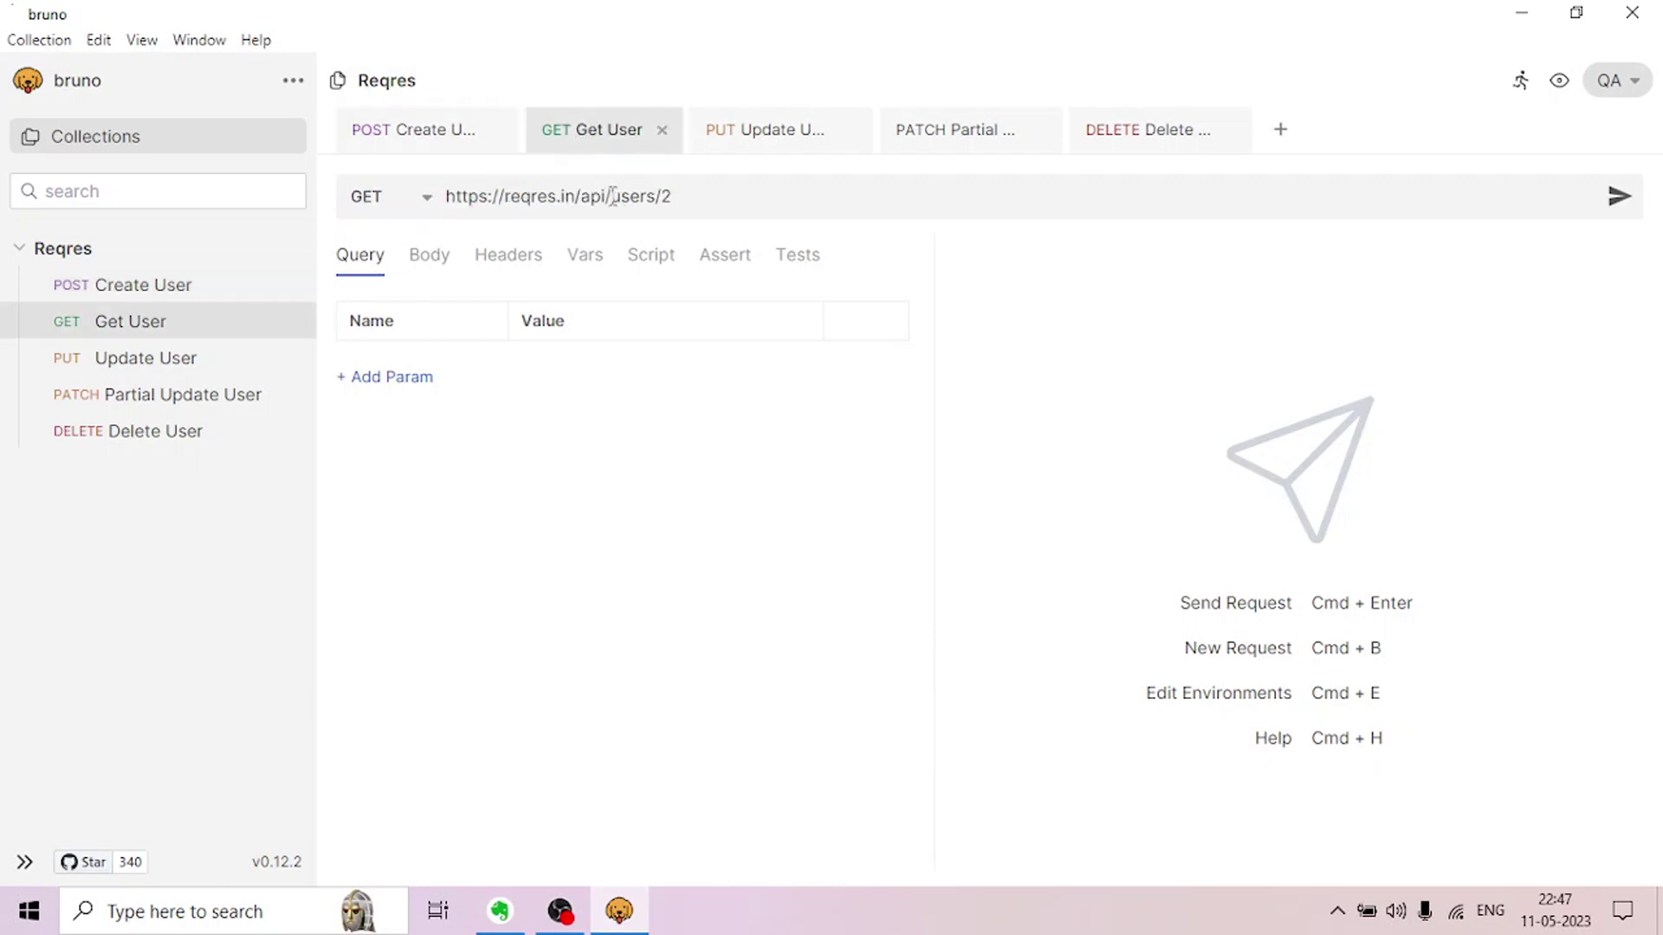
drag(606, 195, 460, 196)
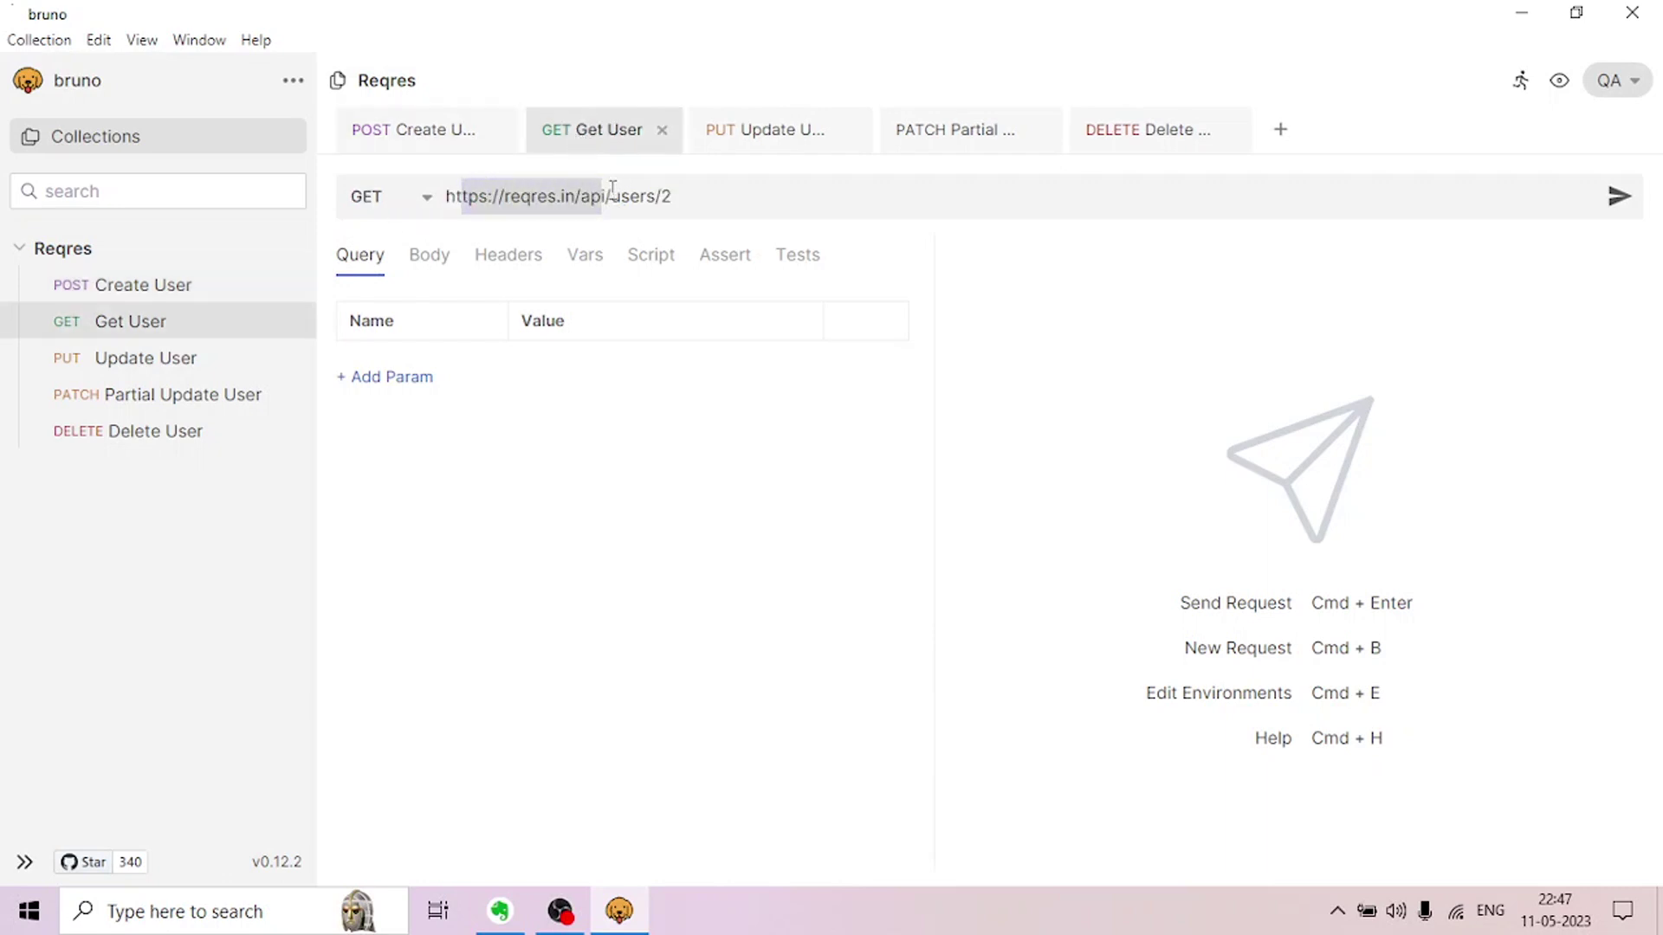
drag(605, 196, 433, 208)
key(ctrl+v)
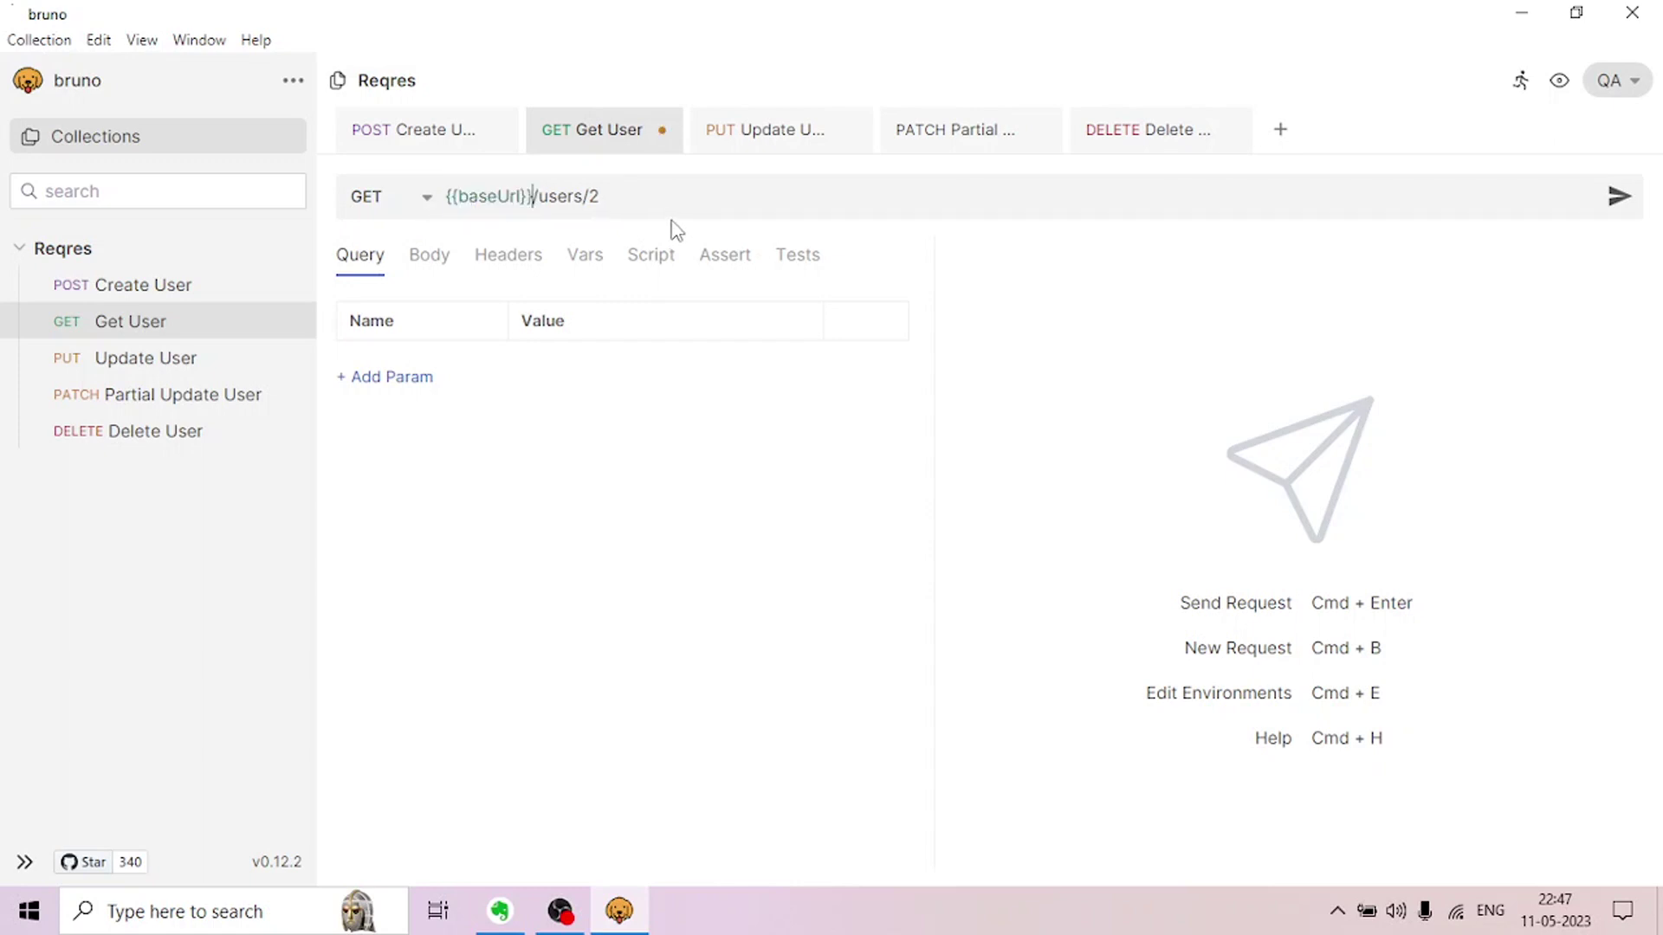
Substitute {{baseUrl}} for the base address in the Update User request's URL and save the request.
click(768, 147)
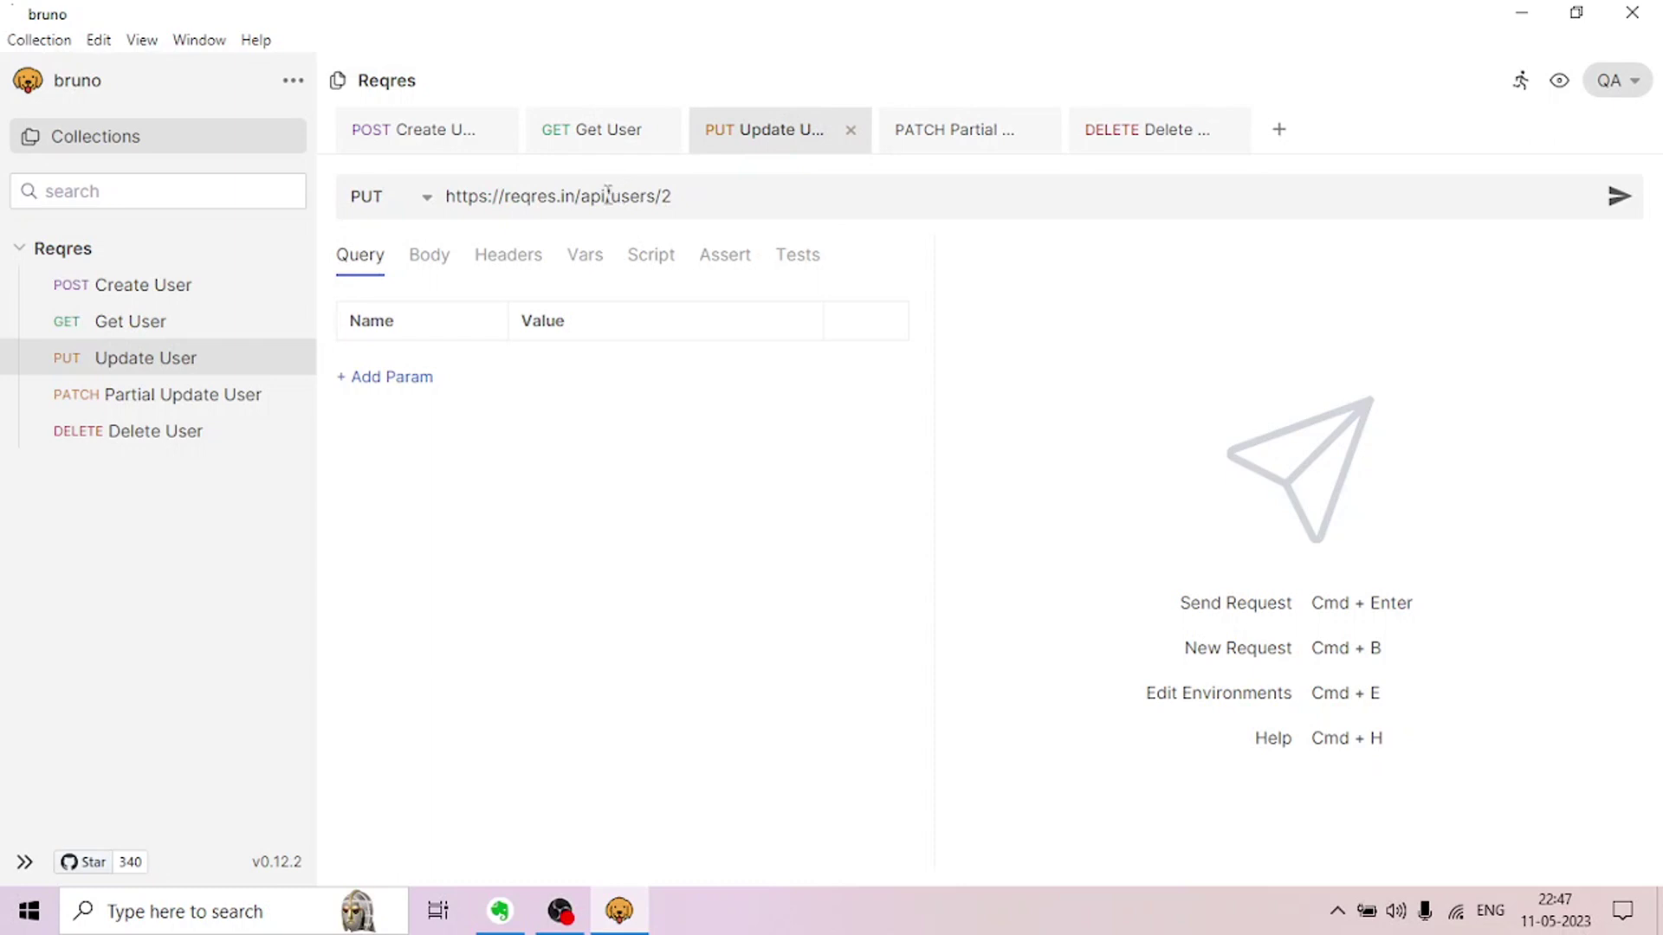
drag(608, 195, 433, 208)
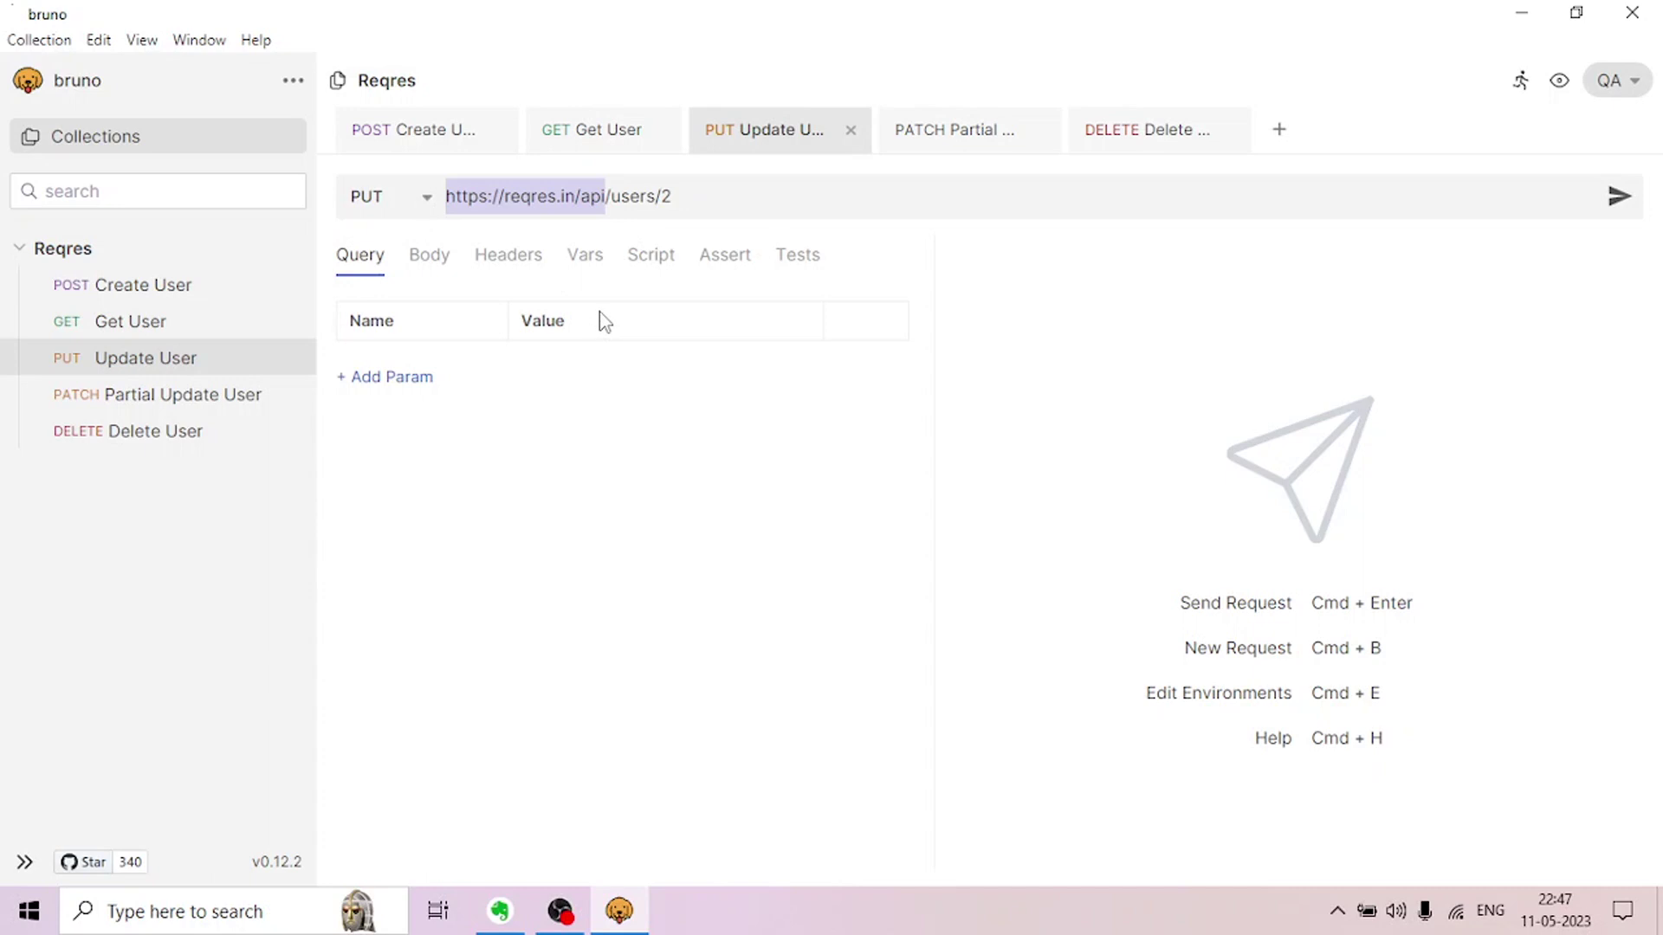
key(ctrl+v)
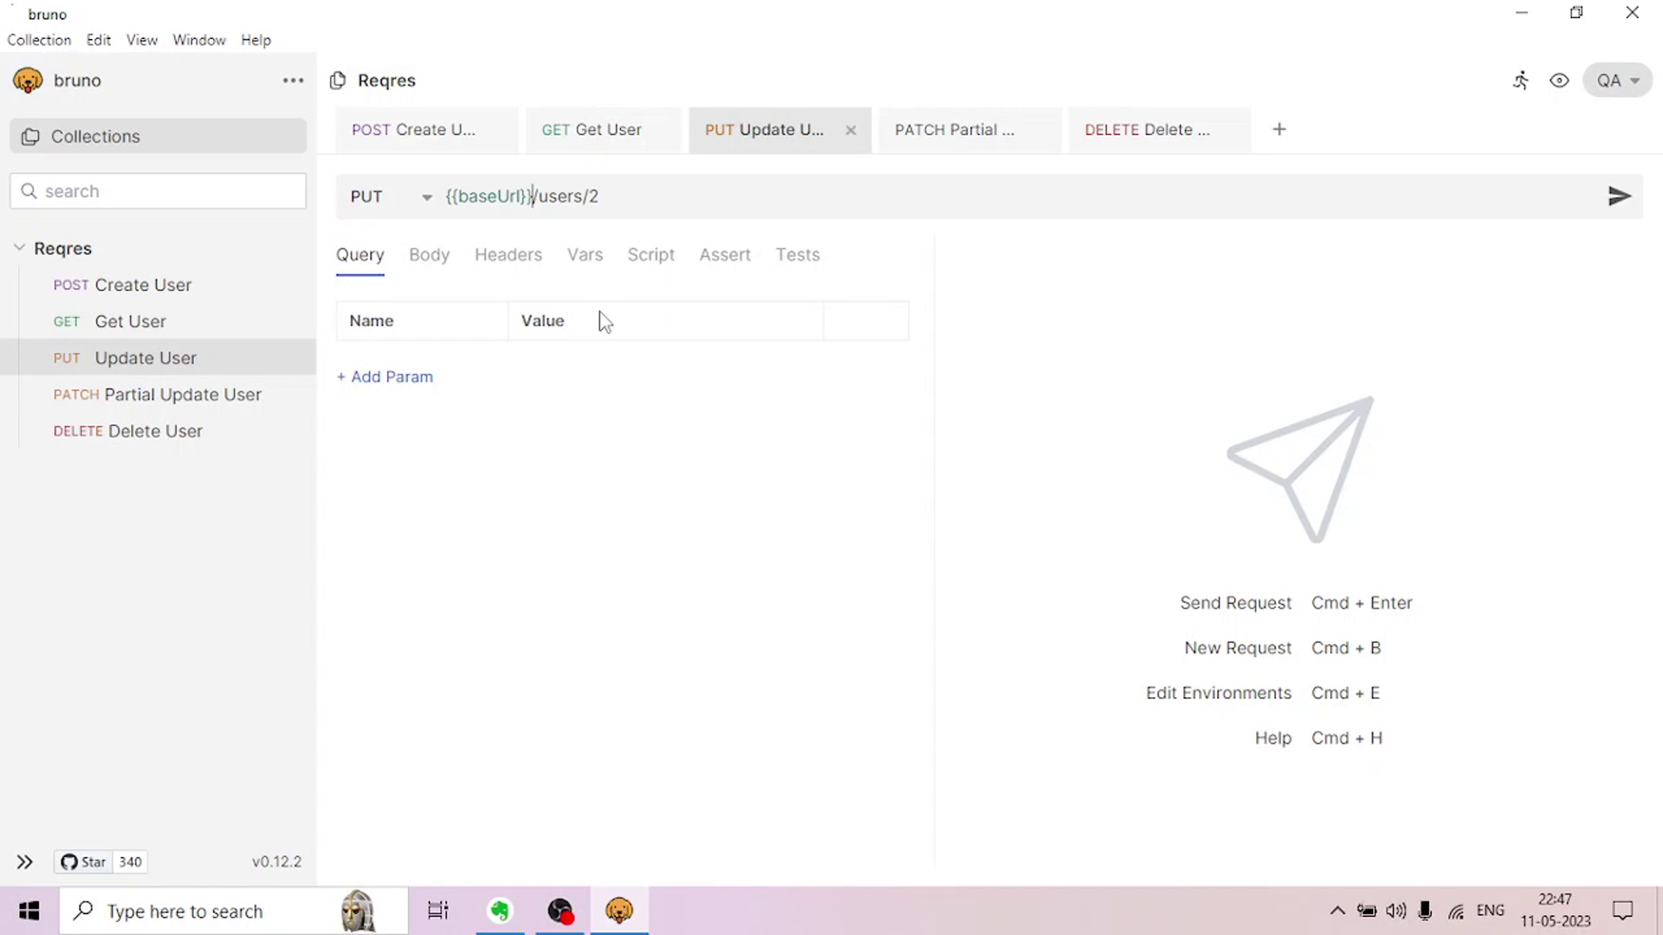
Substitute {{baseUrl}} for the base address in the Partial Update User request's URL and save the request.
click(952, 139)
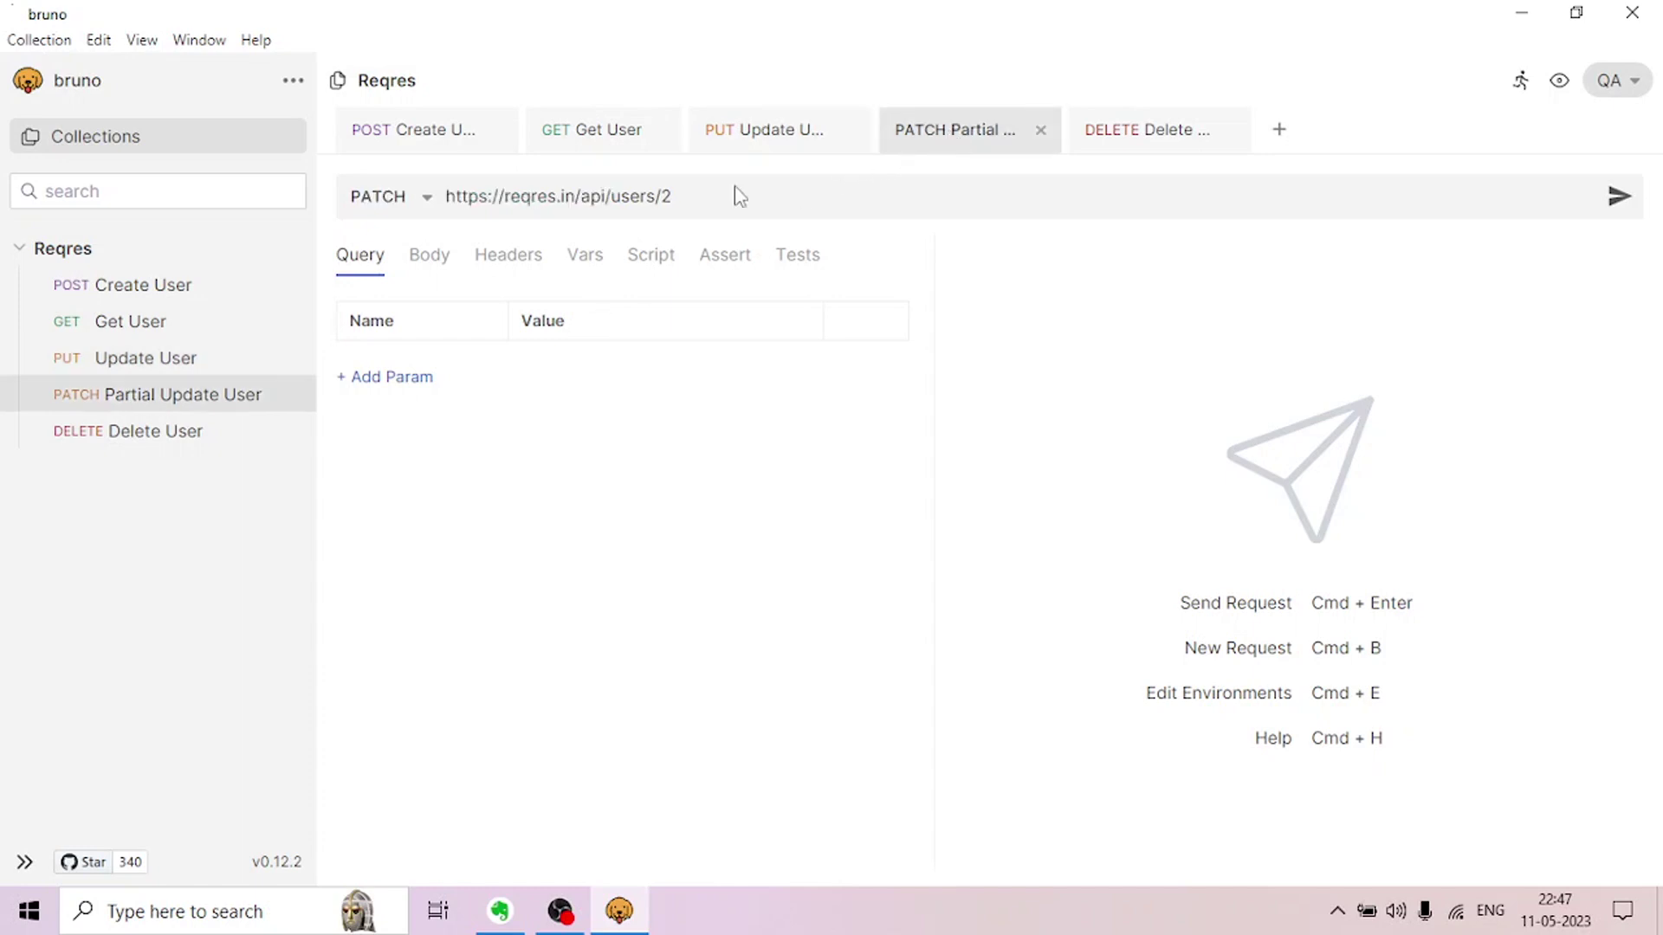
drag(605, 196, 427, 208)
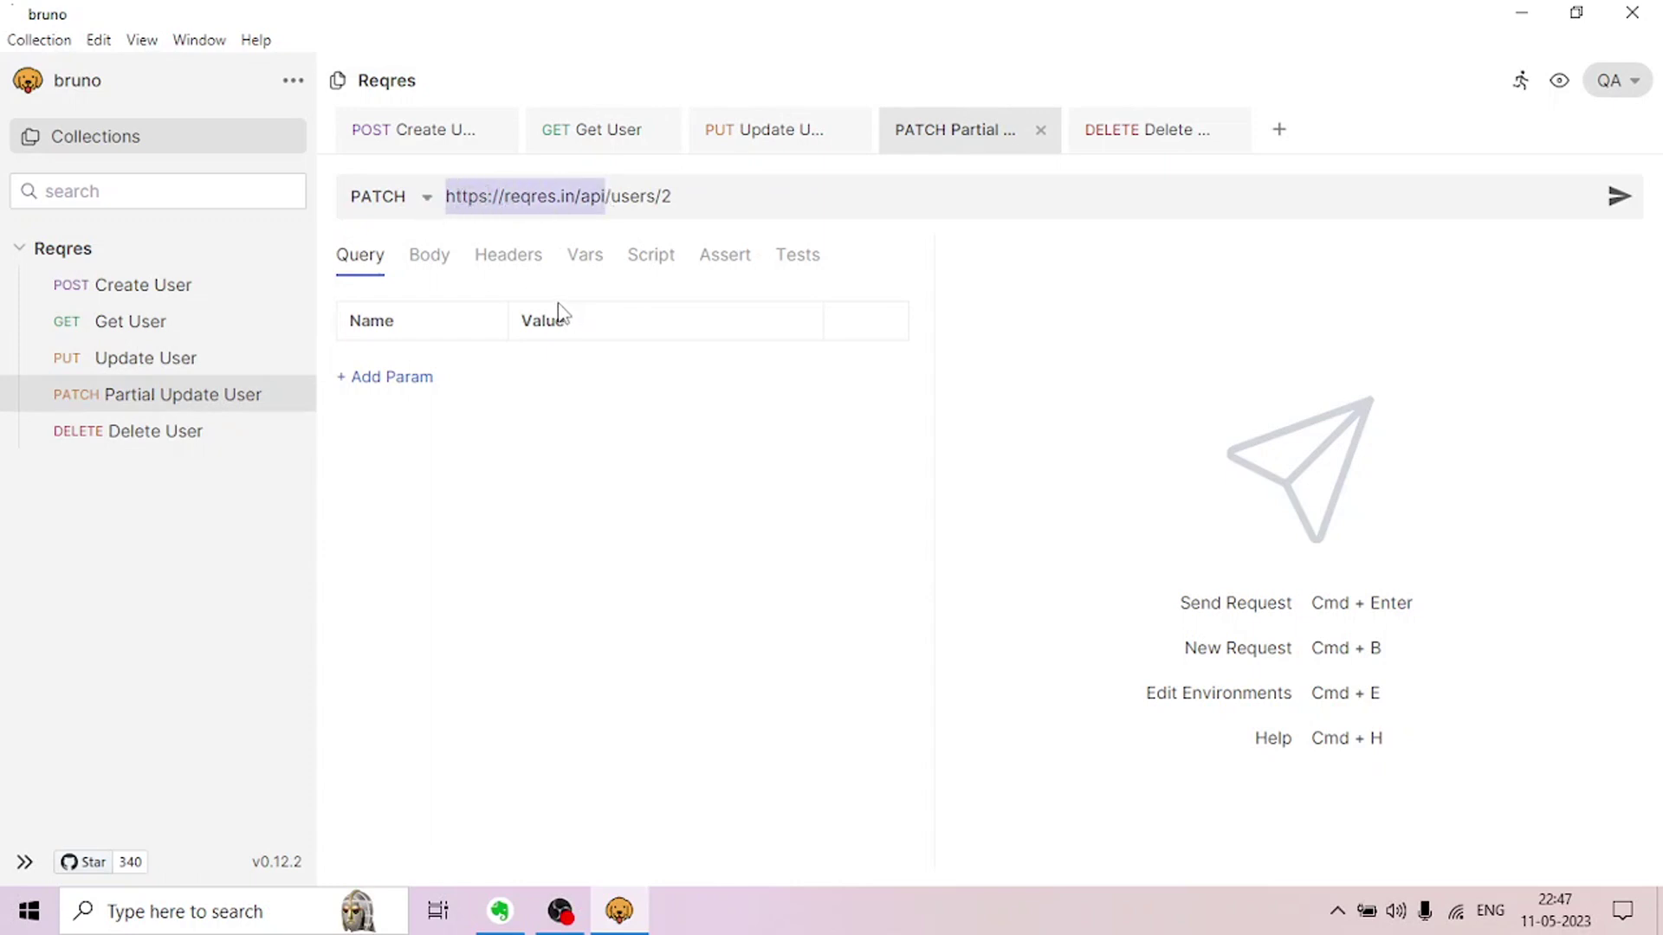
key(ctrl+v)
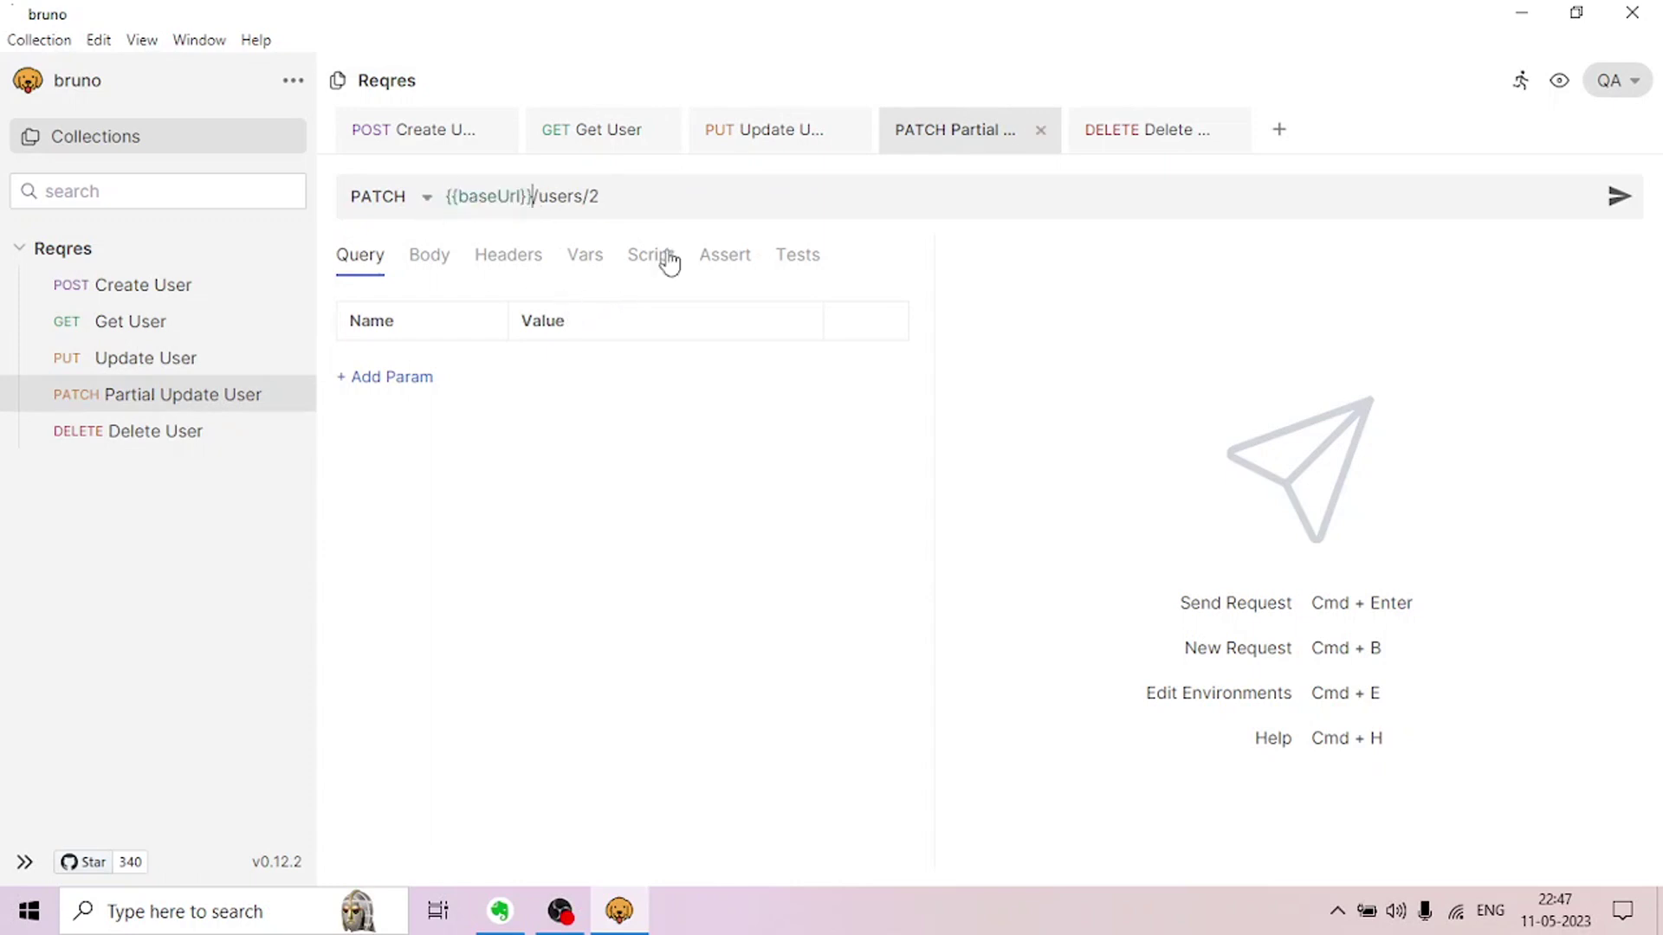
Substitute {{baseUrl}} for the base address in the Delete User request's URL and save the request.
click(1117, 136)
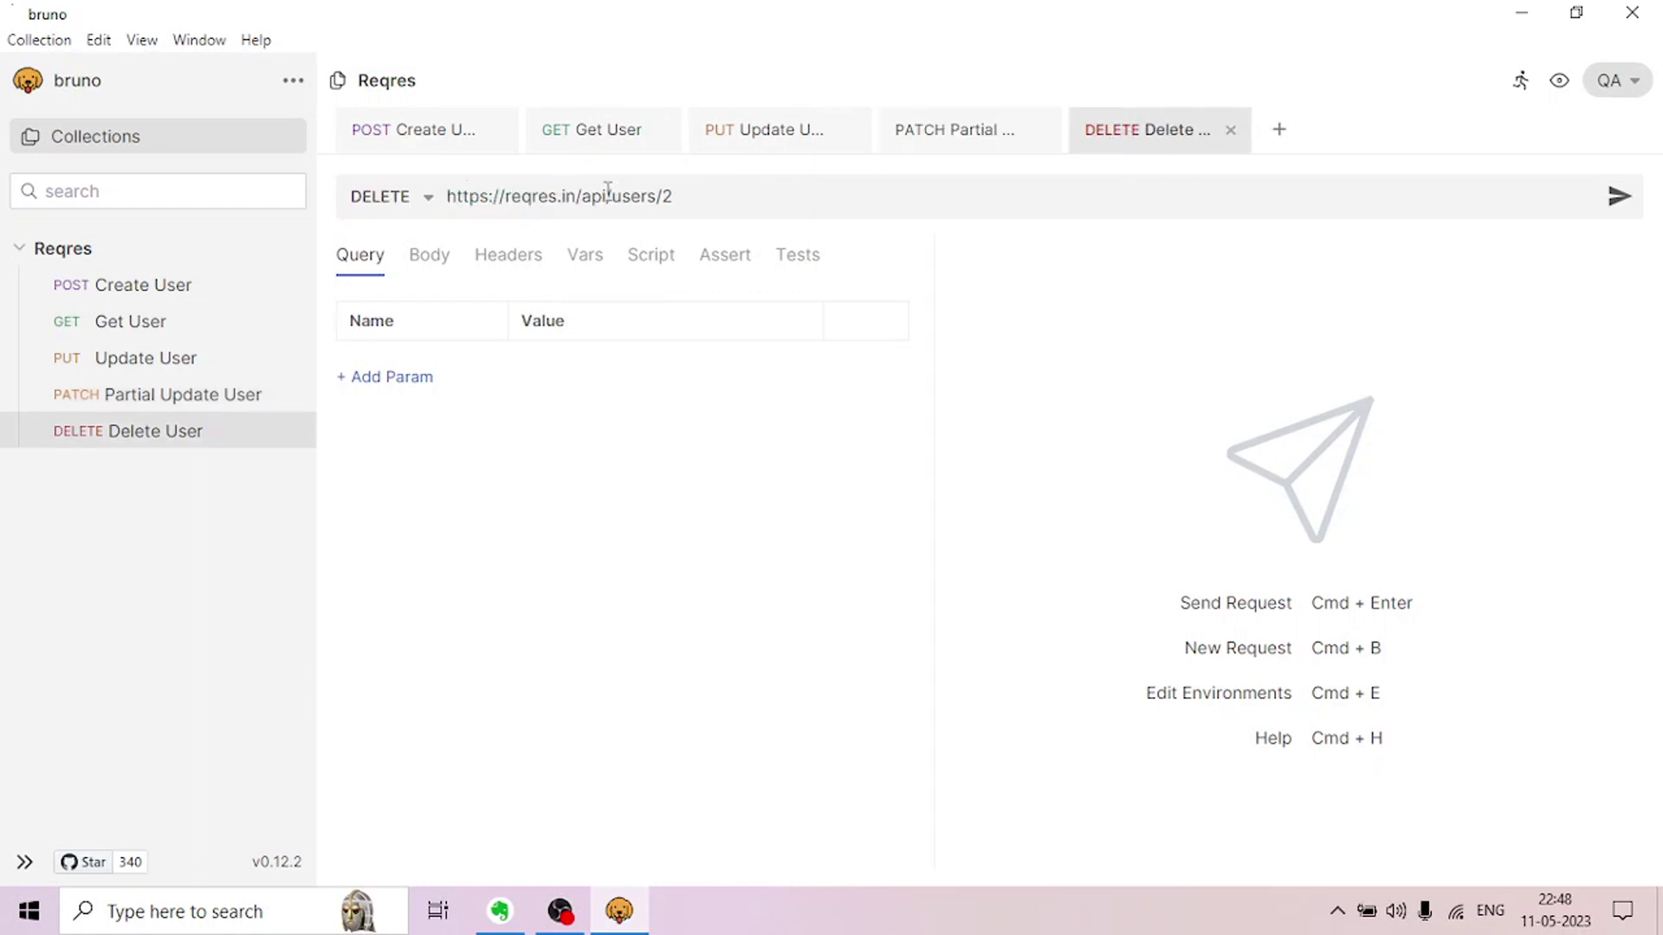
drag(606, 196, 428, 207)
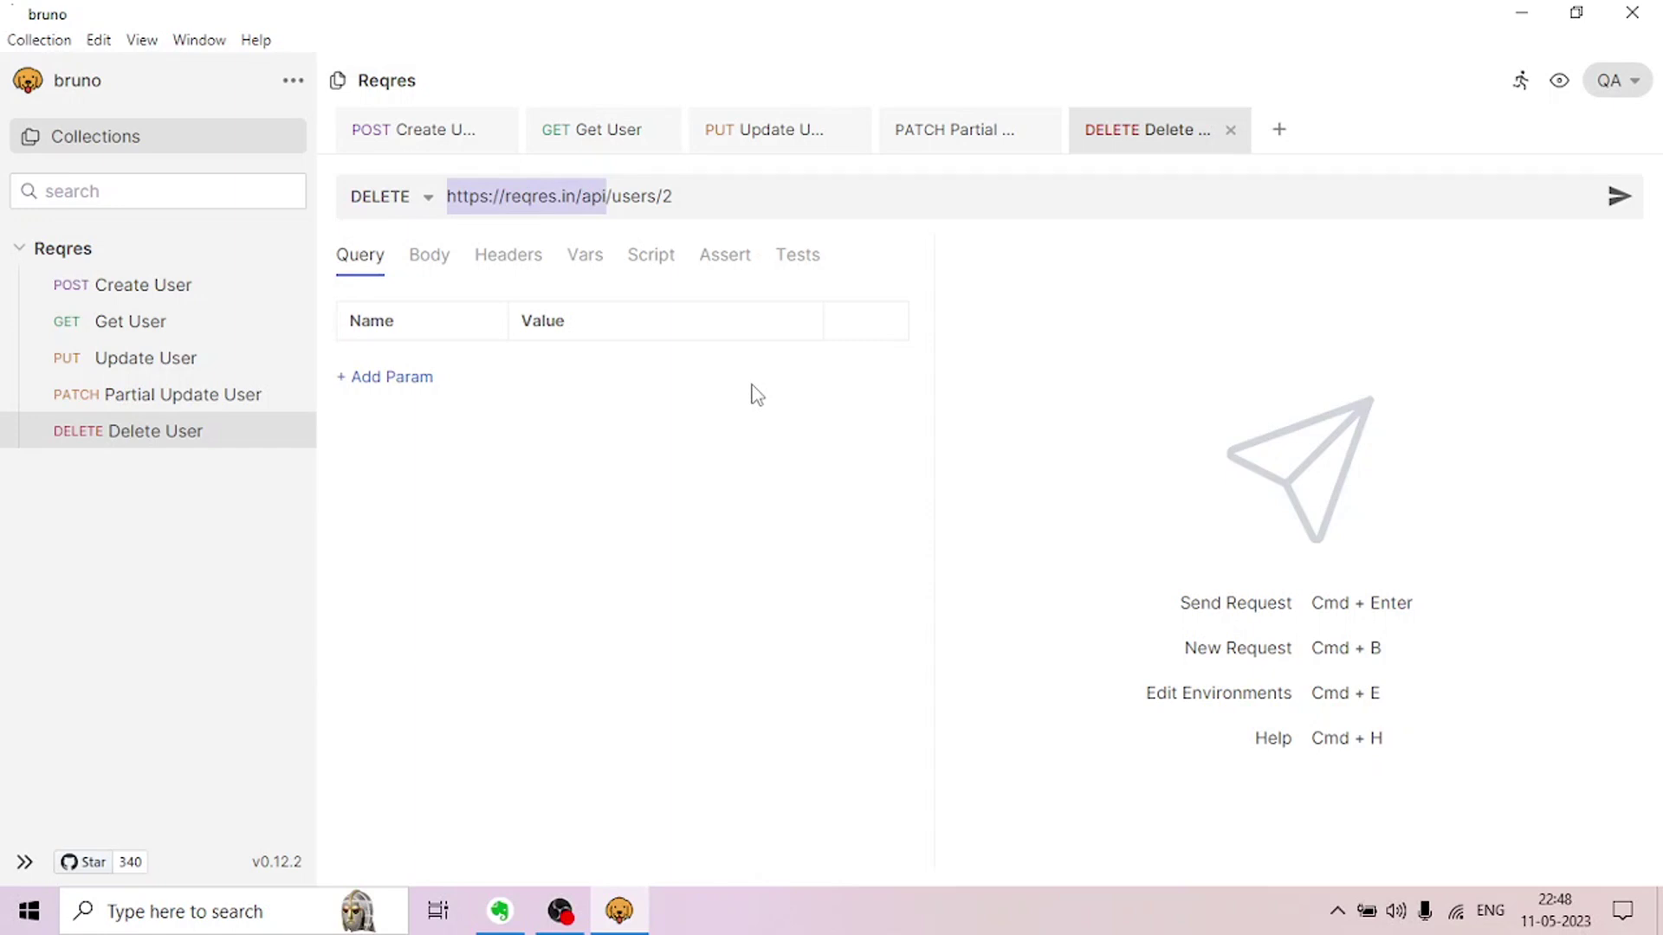
key(ctrl+v)
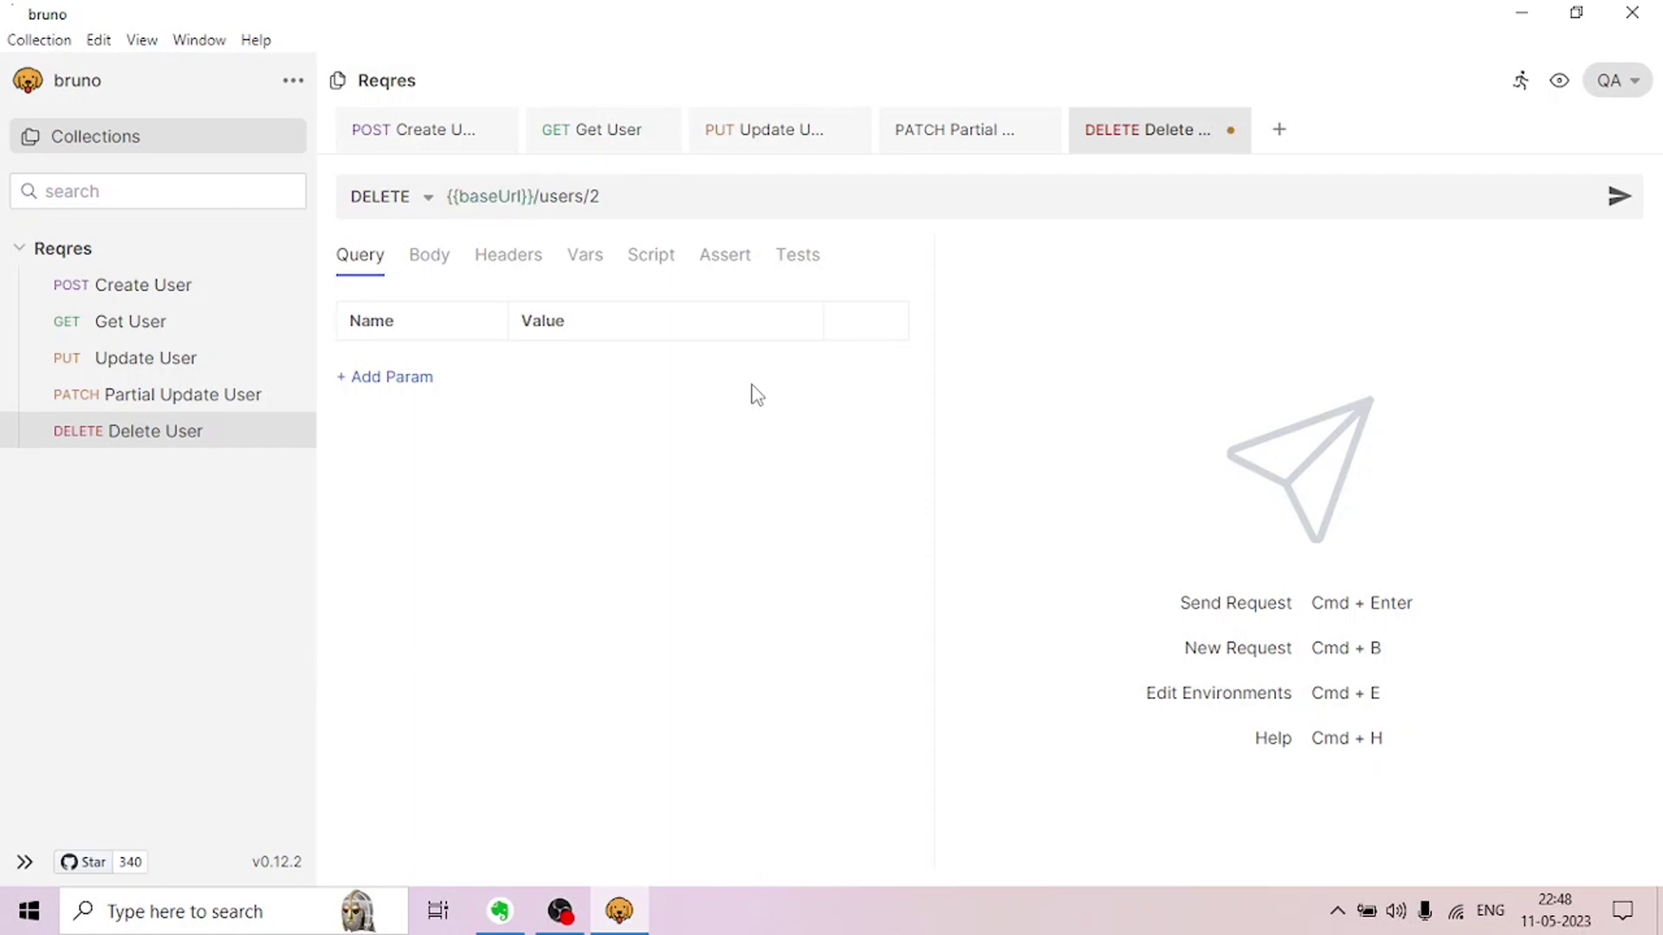
key(ctrl+s)
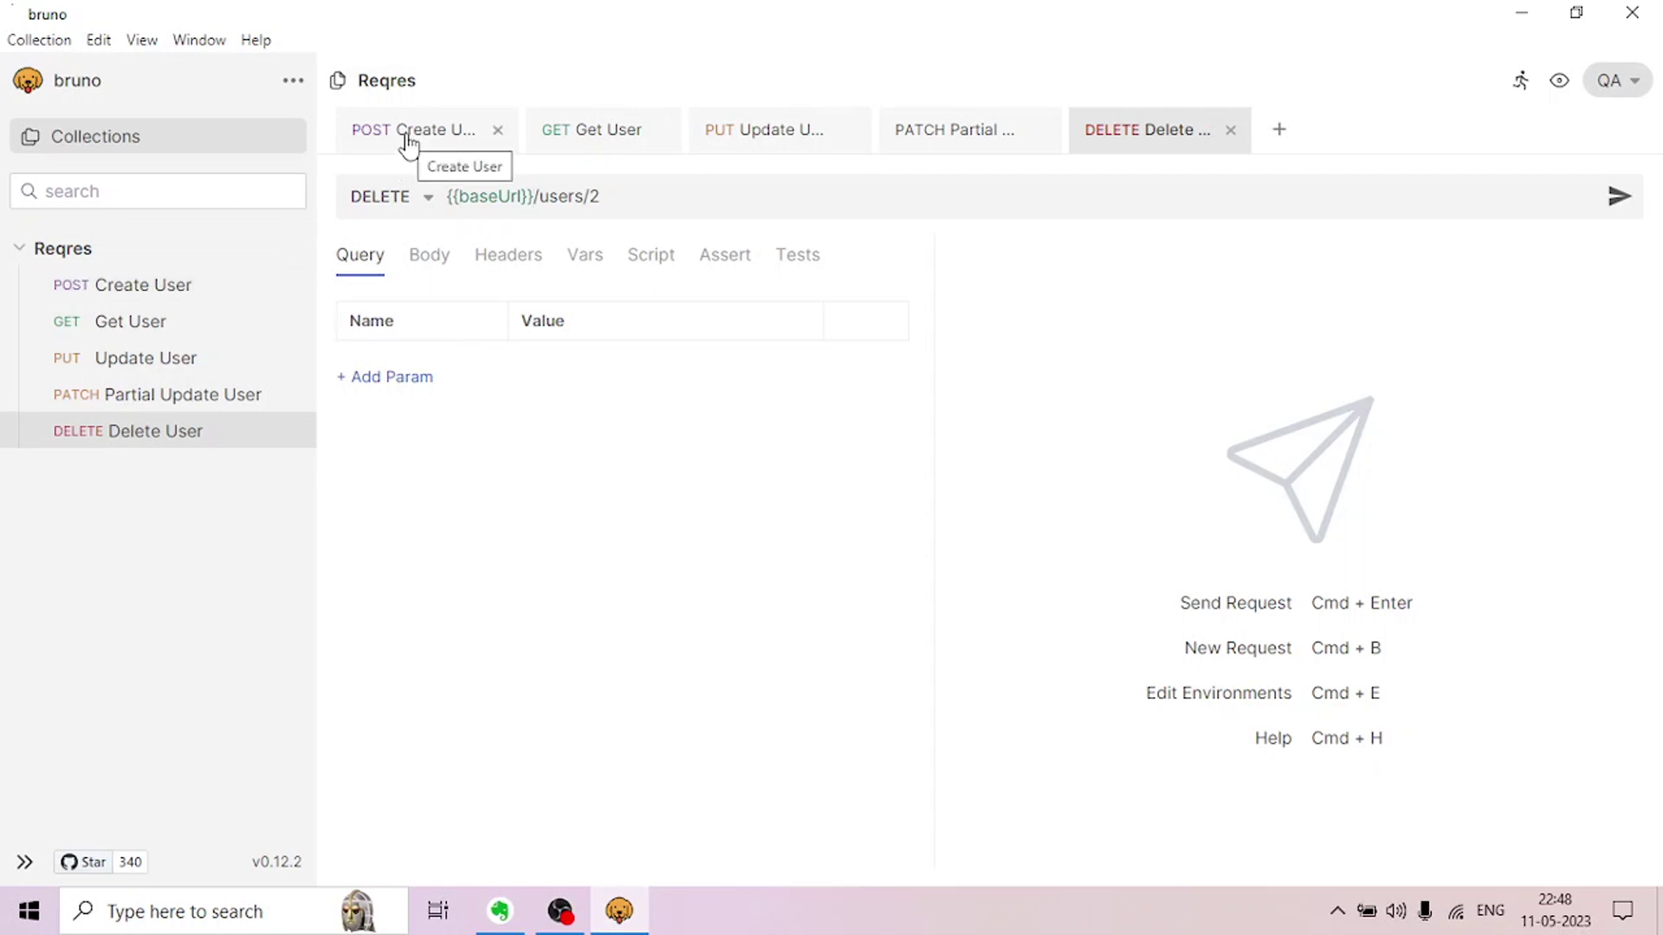
Run all requests of the Reqres collection in the collection runner, non-recursively, and close the runner results.
click(293, 252)
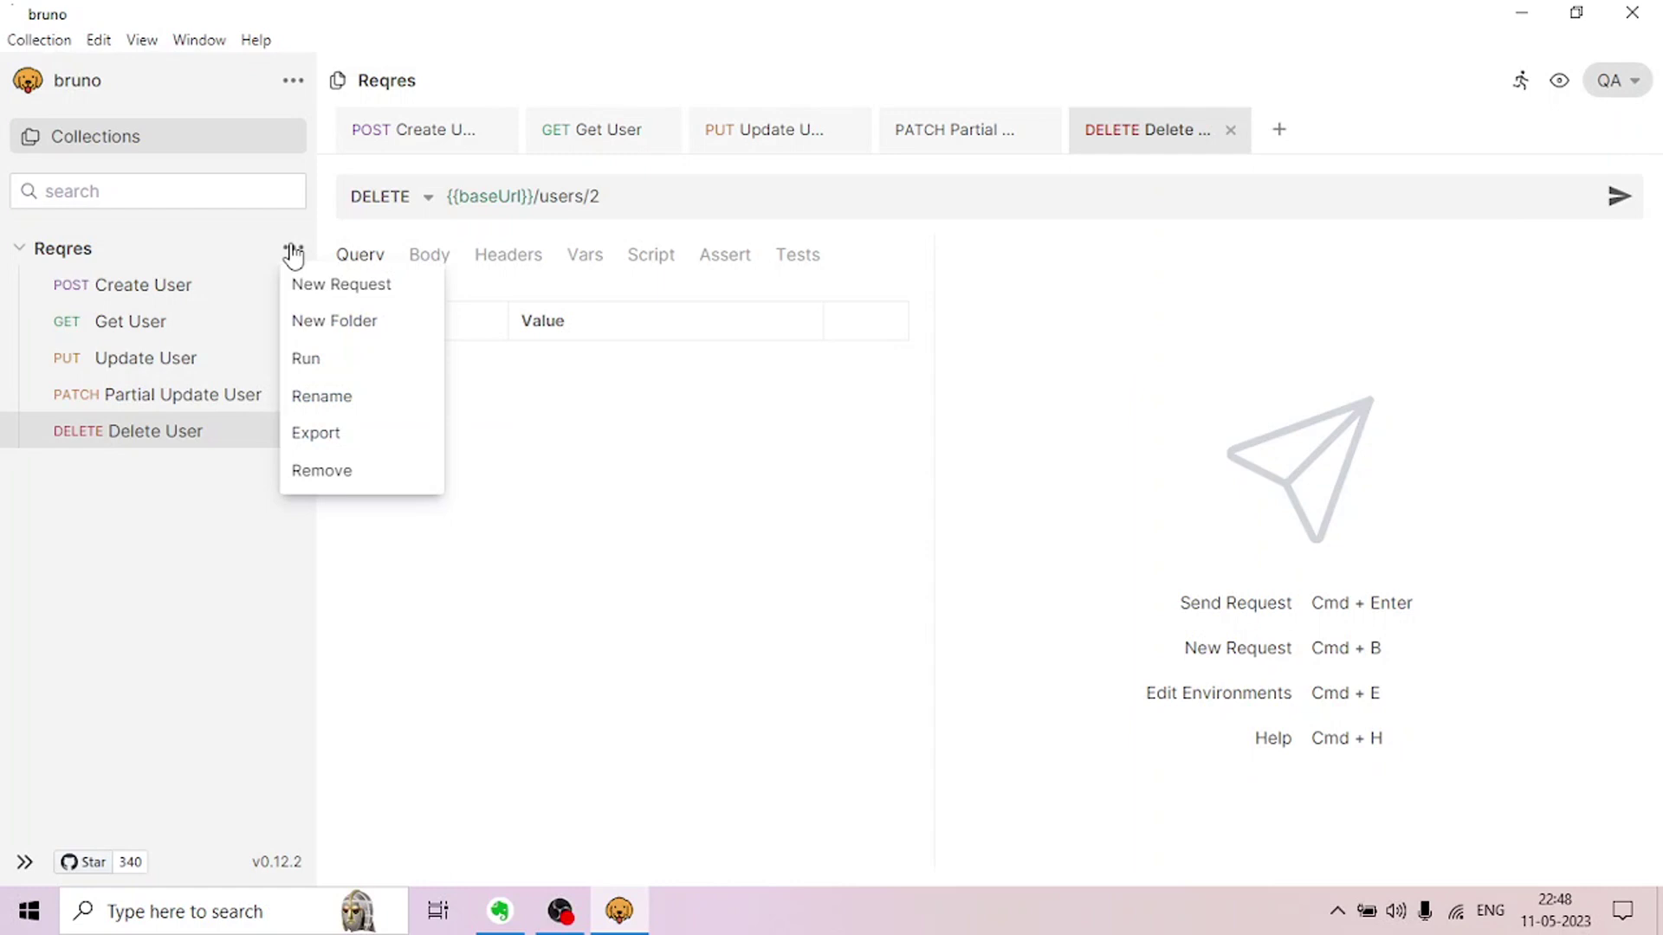
click(306, 360)
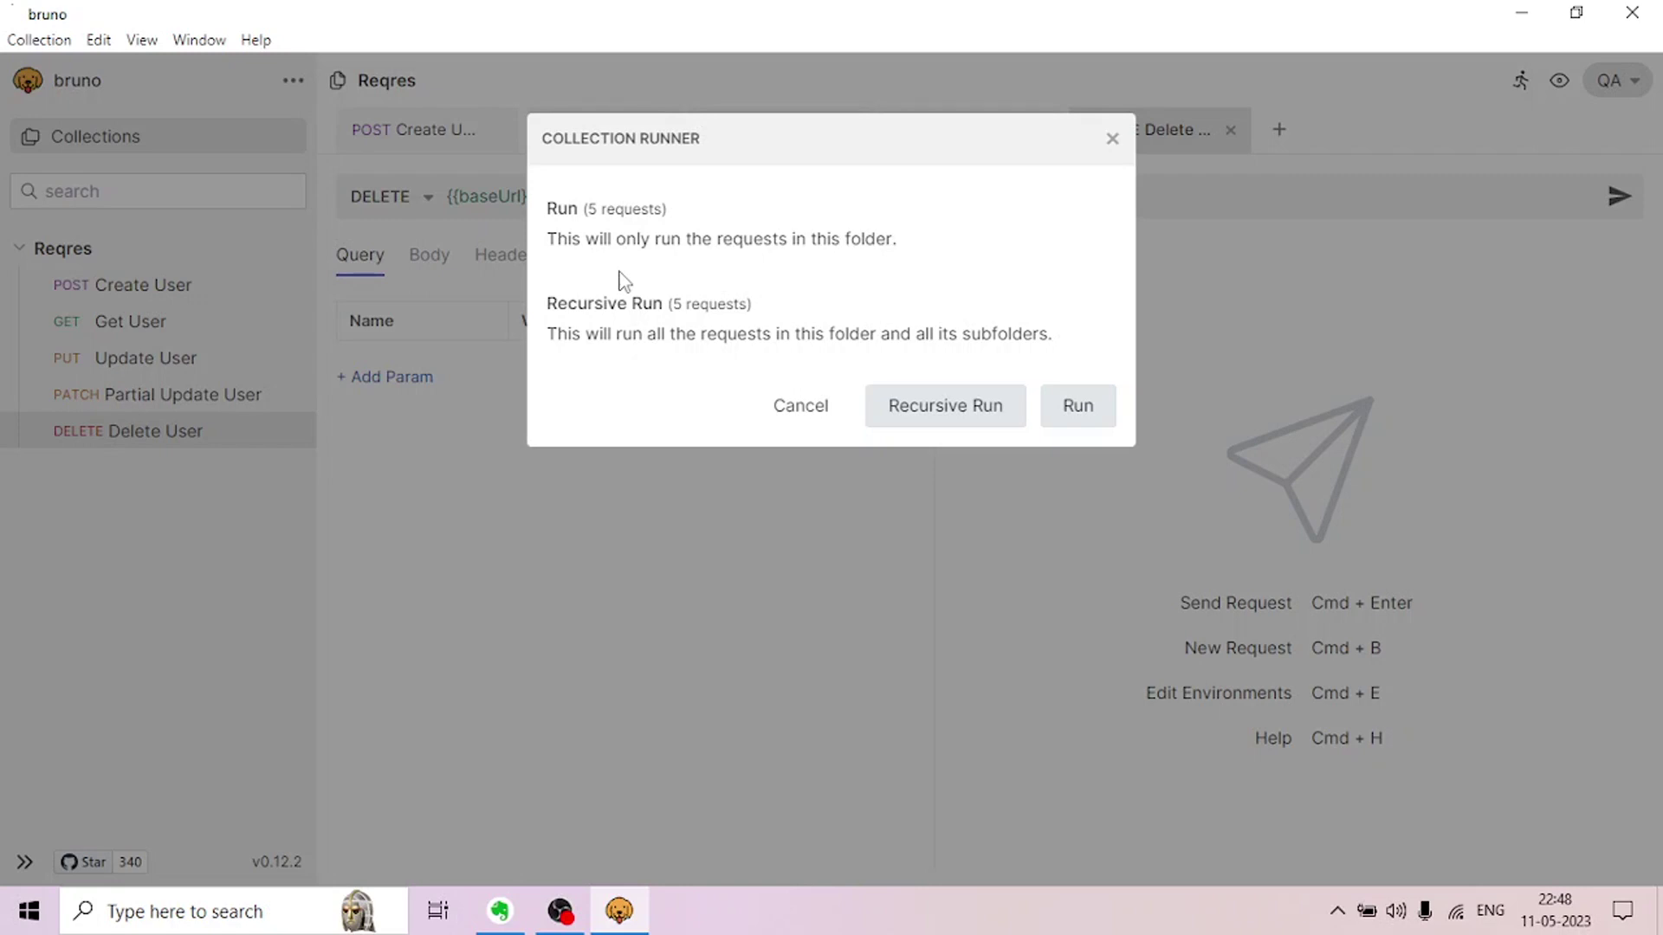
click(1093, 417)
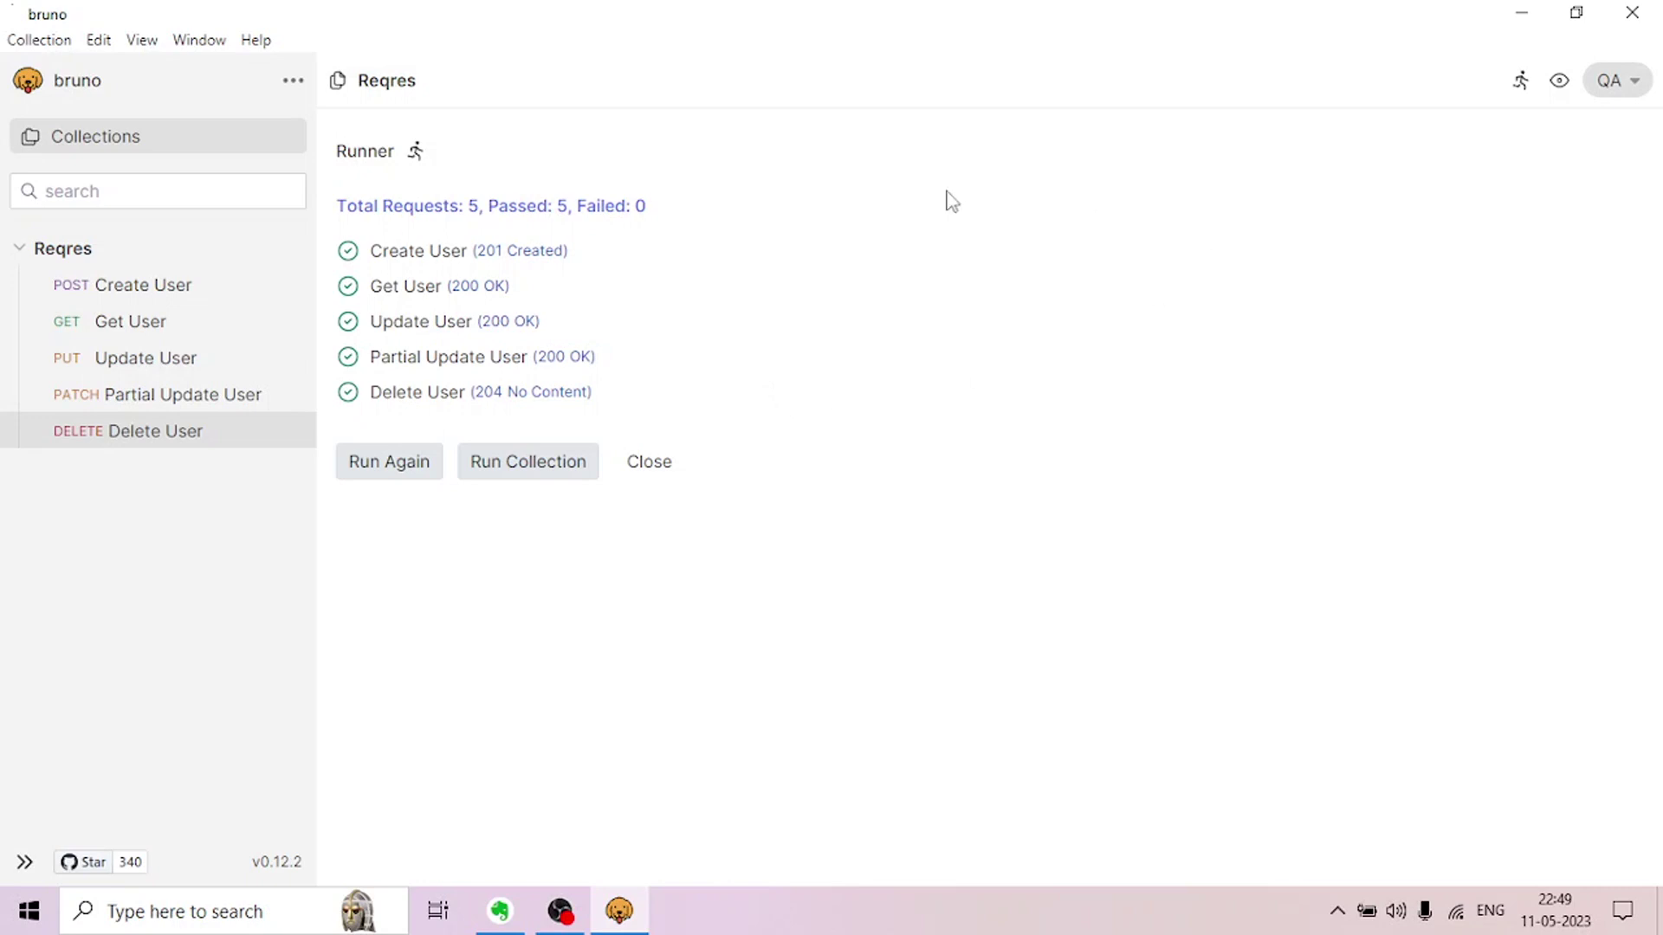
click(649, 461)
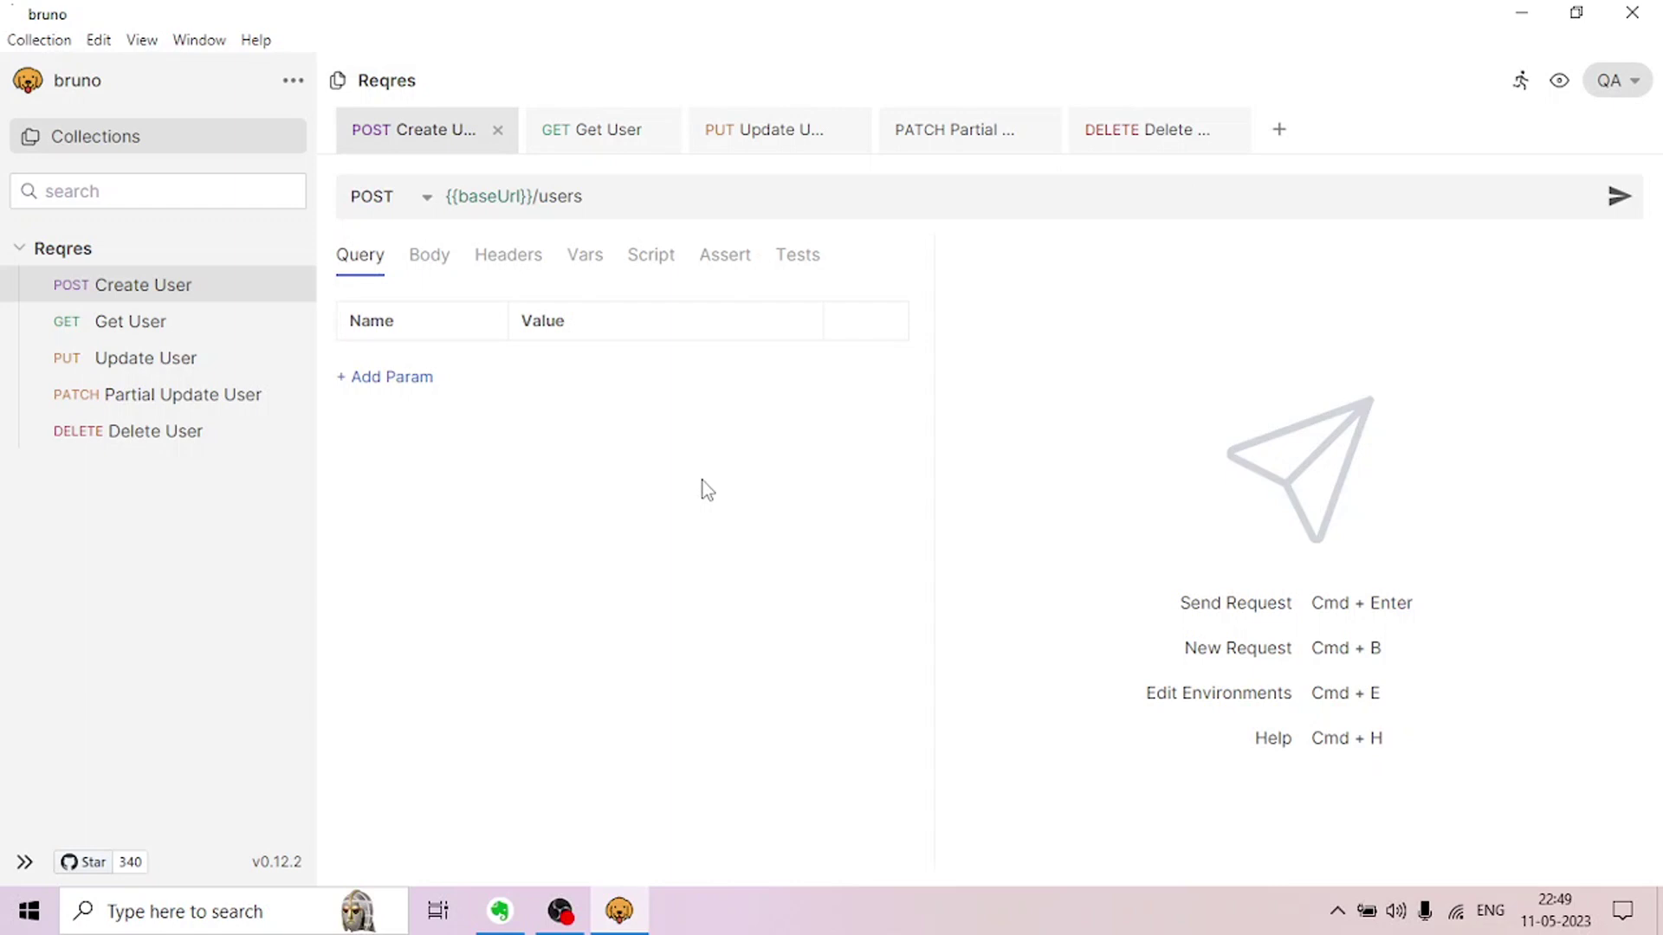
Create a second environment named Staging for the Reqres collection.
click(1616, 89)
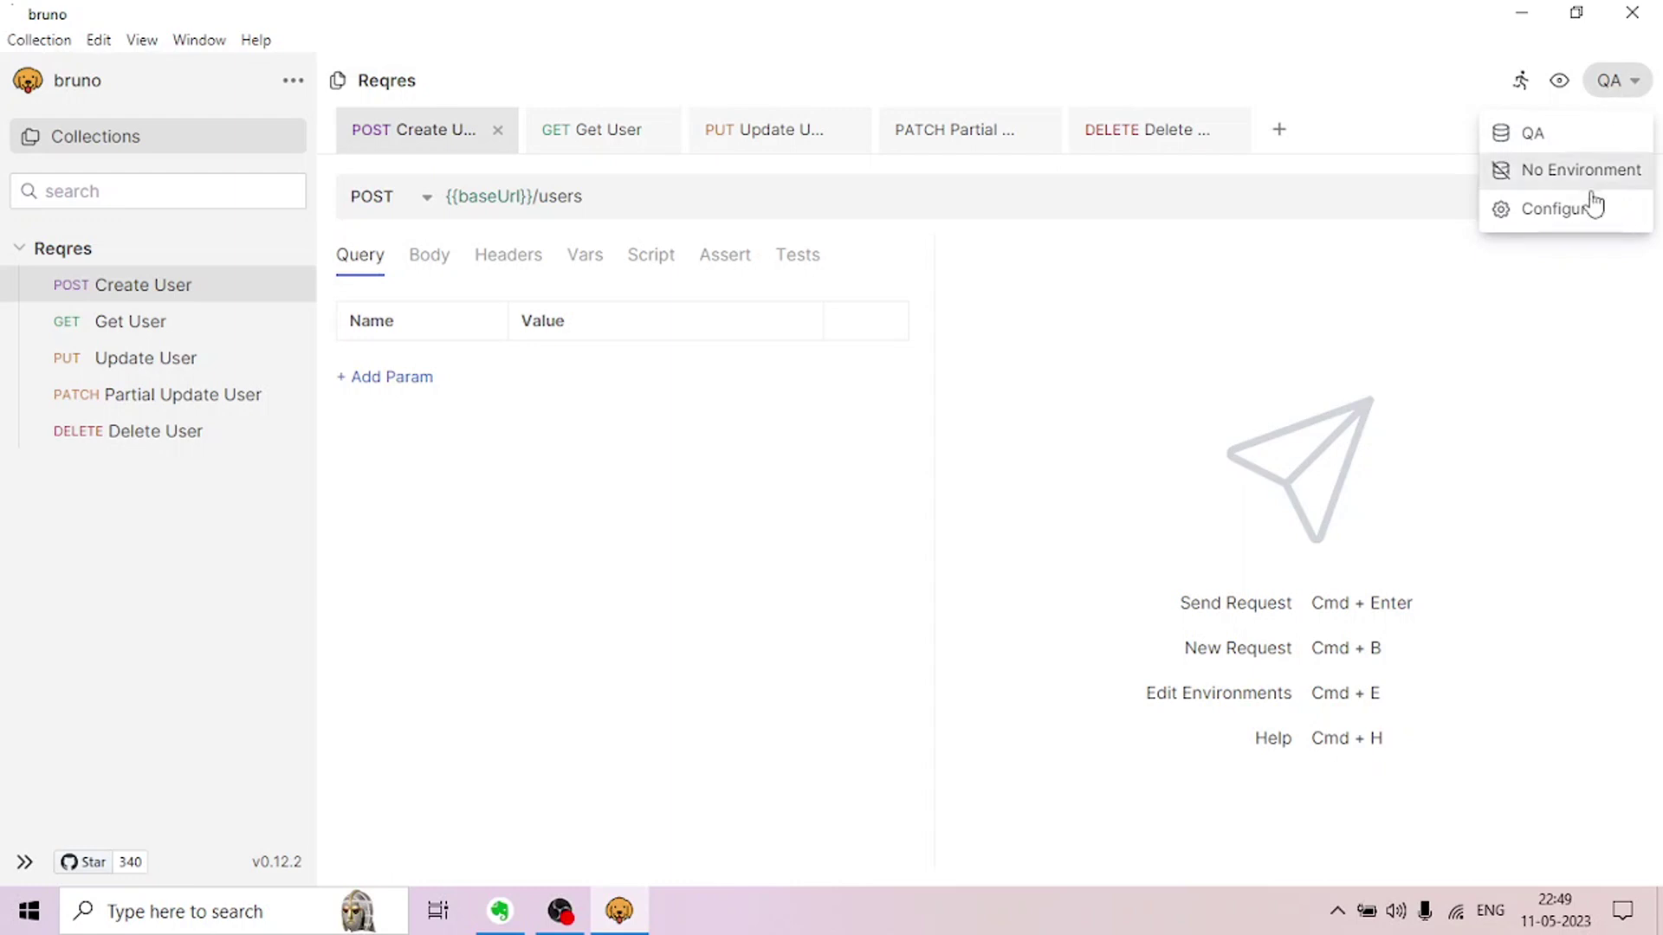
click(1566, 217)
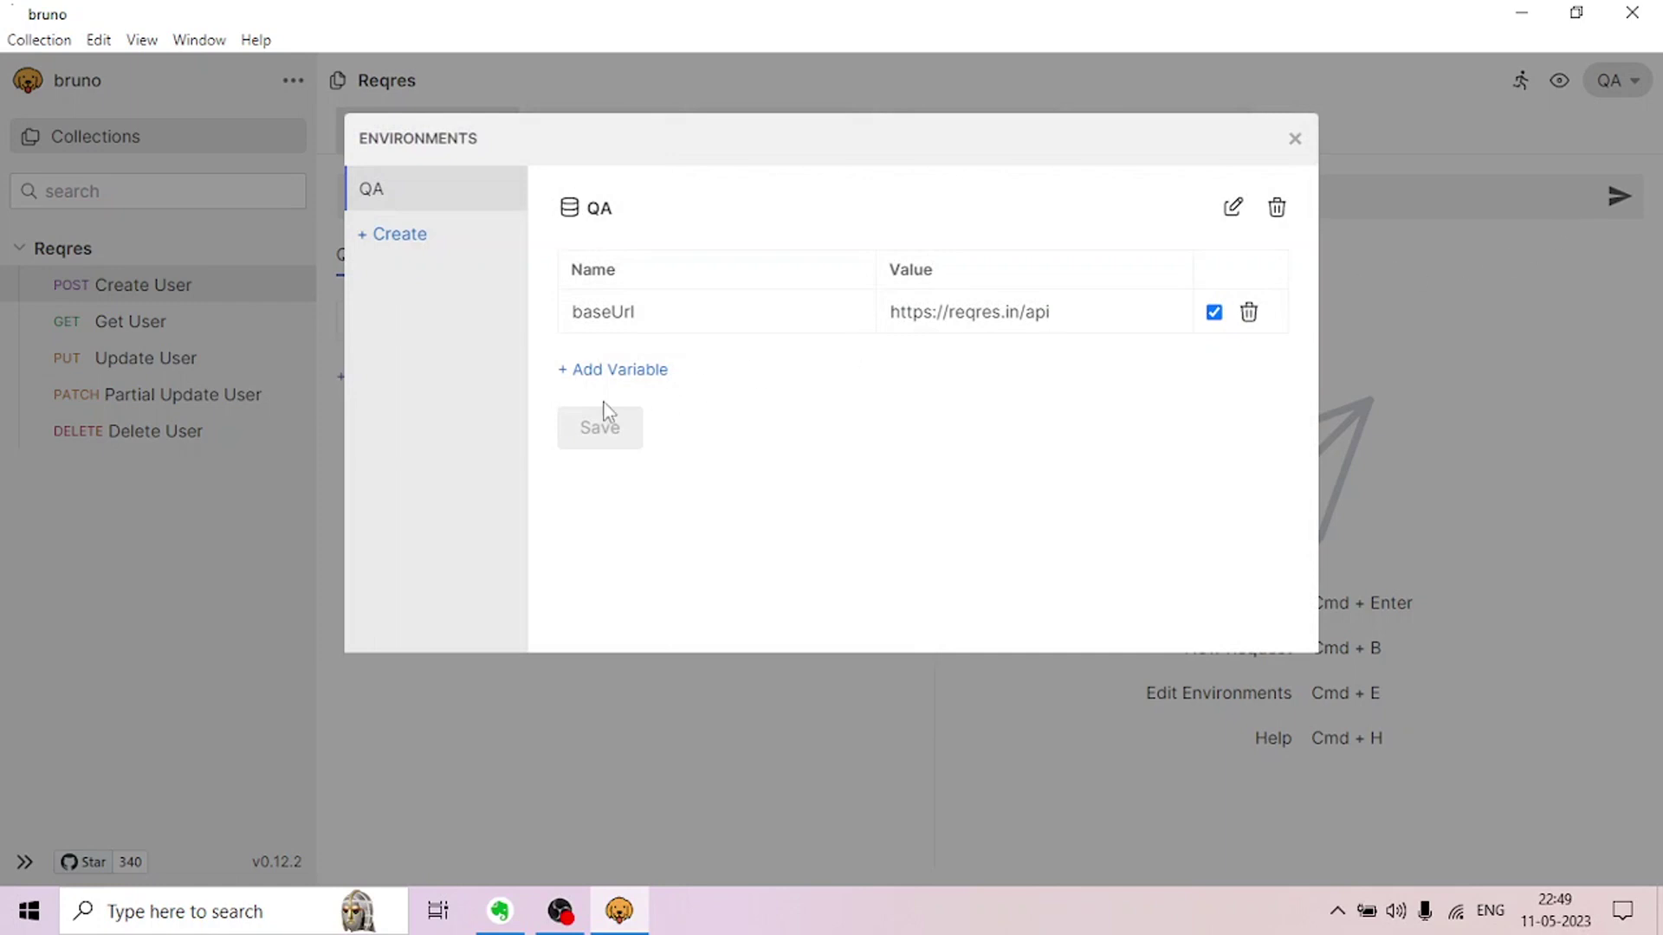
click(400, 236)
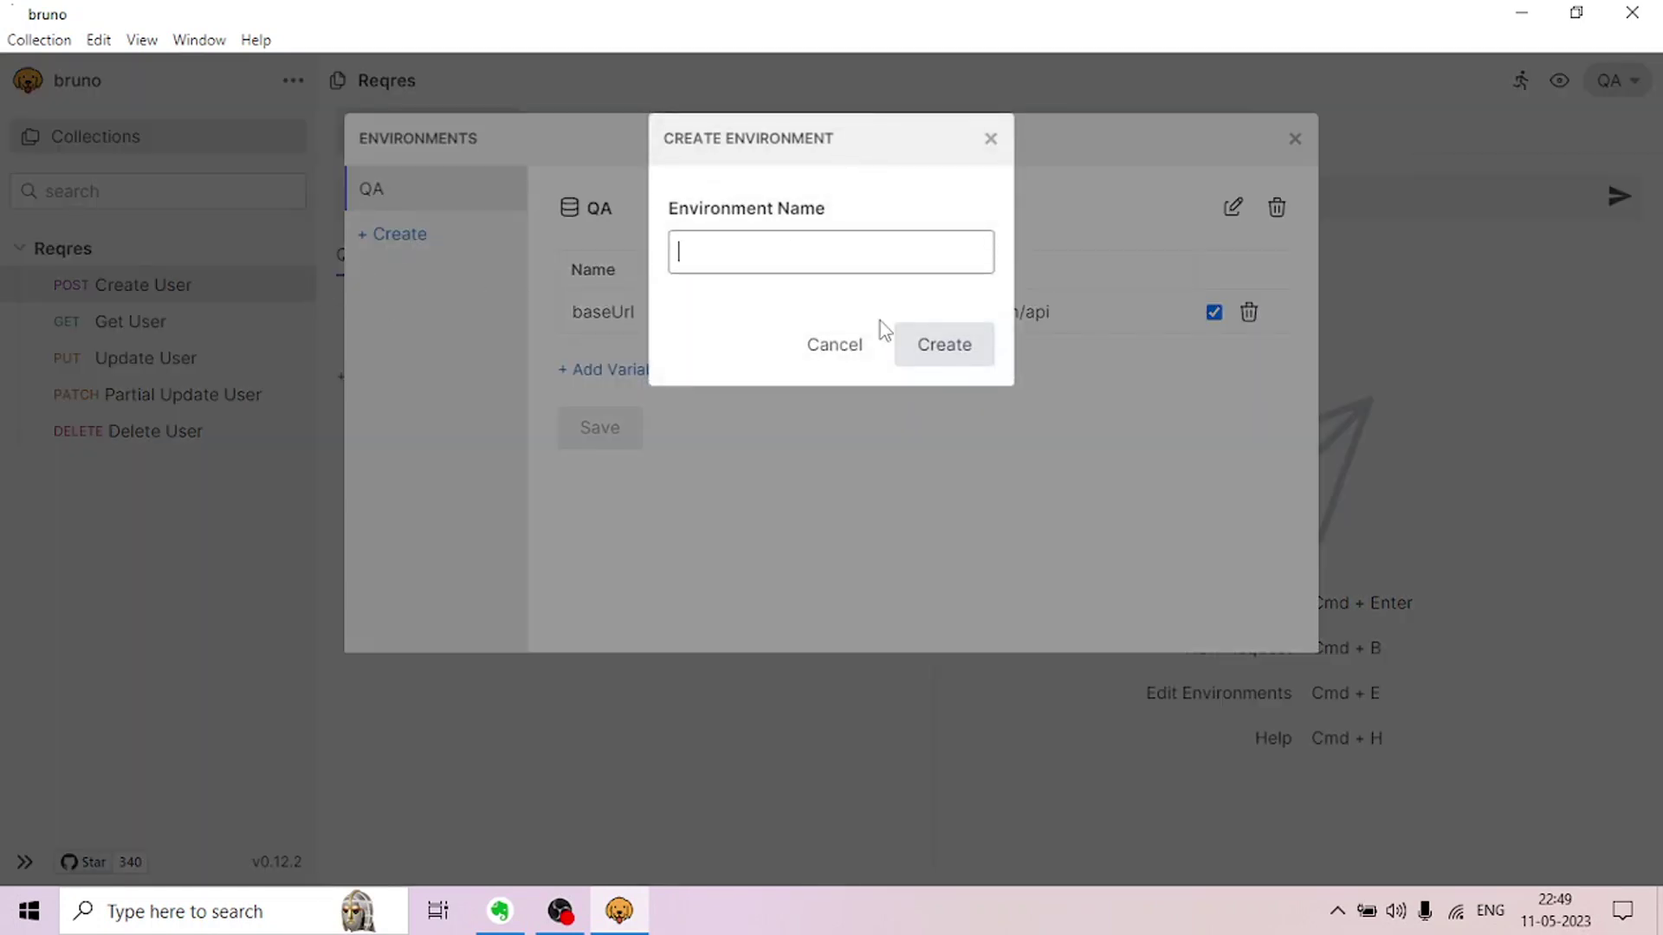
text(Staging)
click(936, 355)
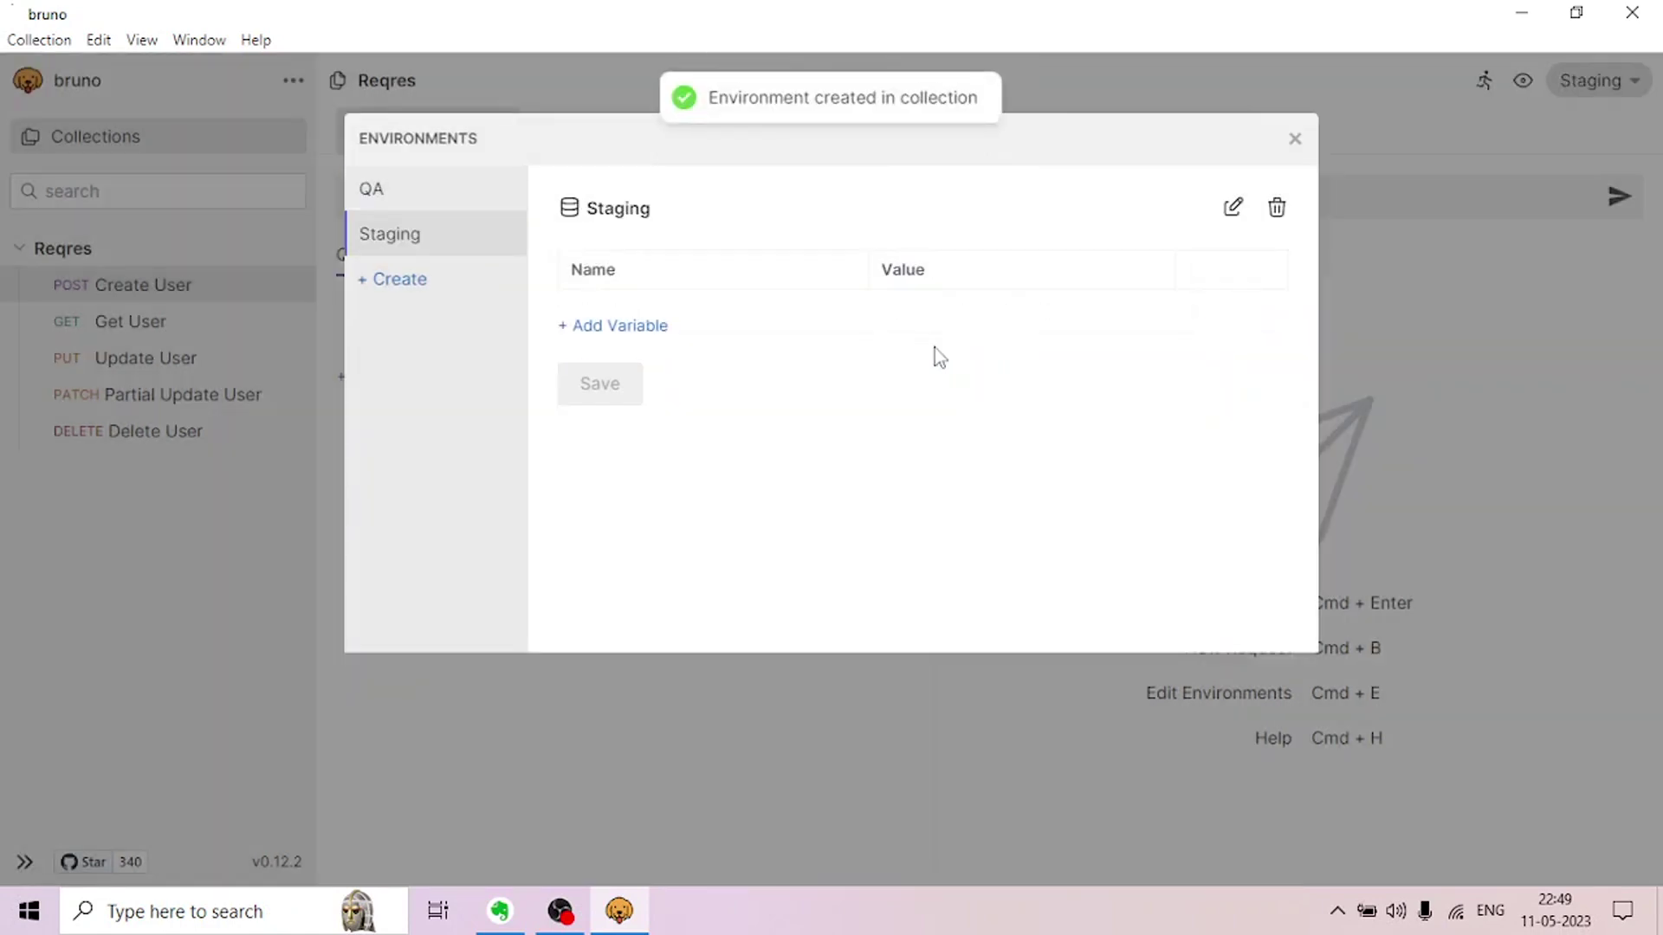
click(602, 327)
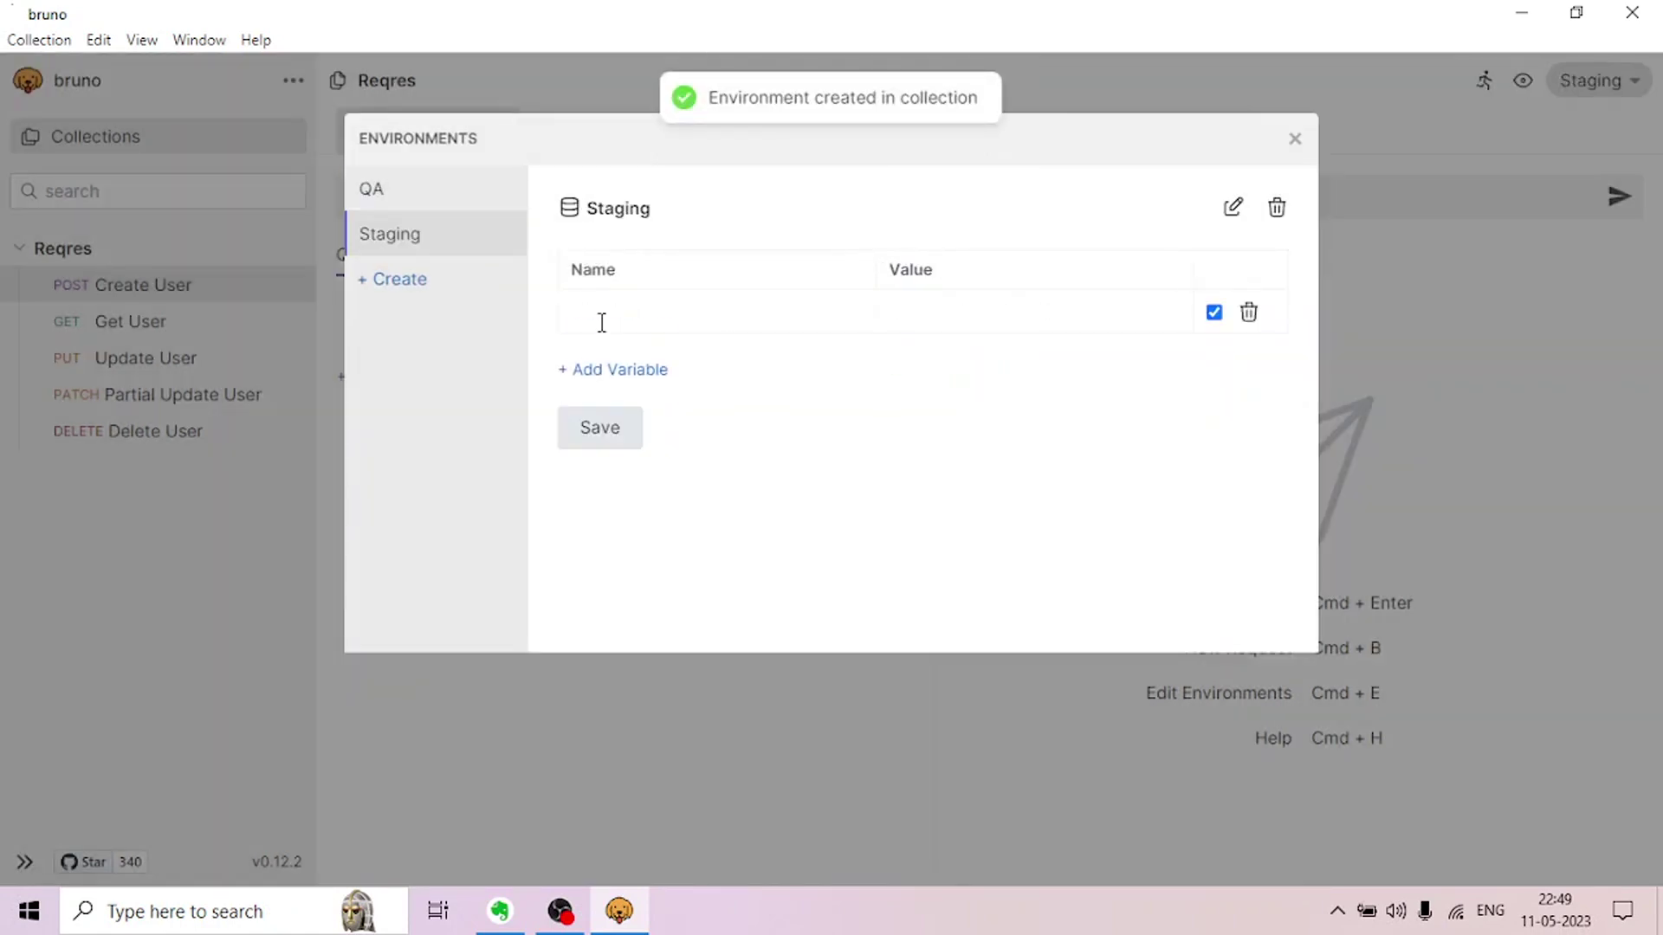
click(407, 197)
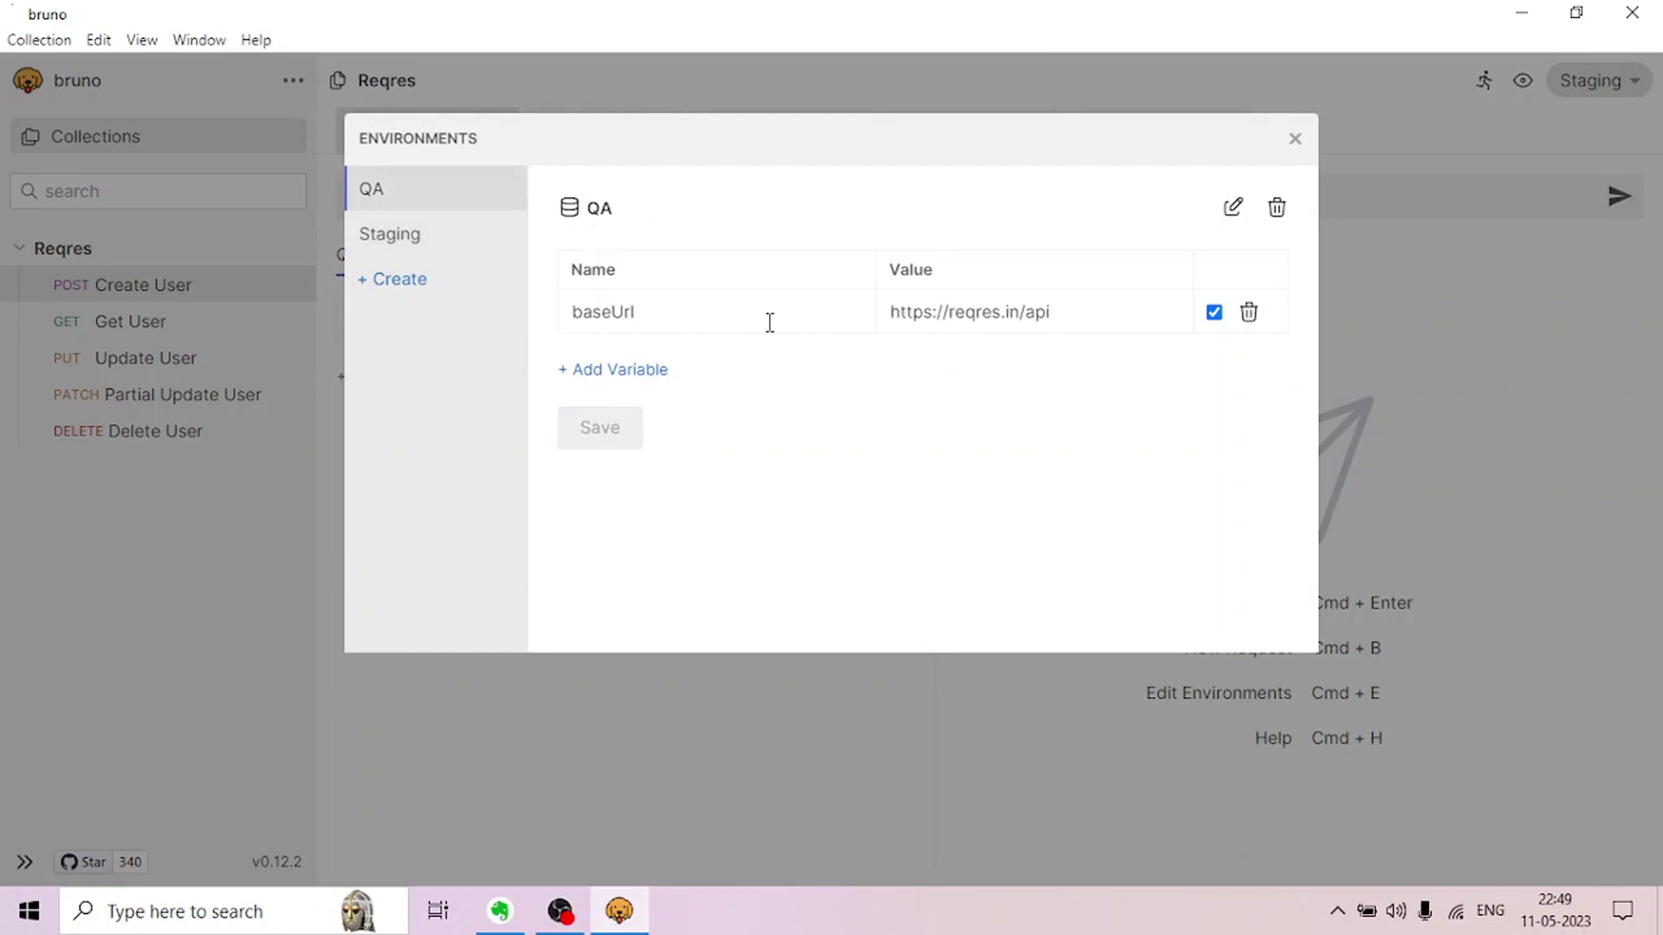
drag(1112, 323, 839, 306)
key(ctrl+c)
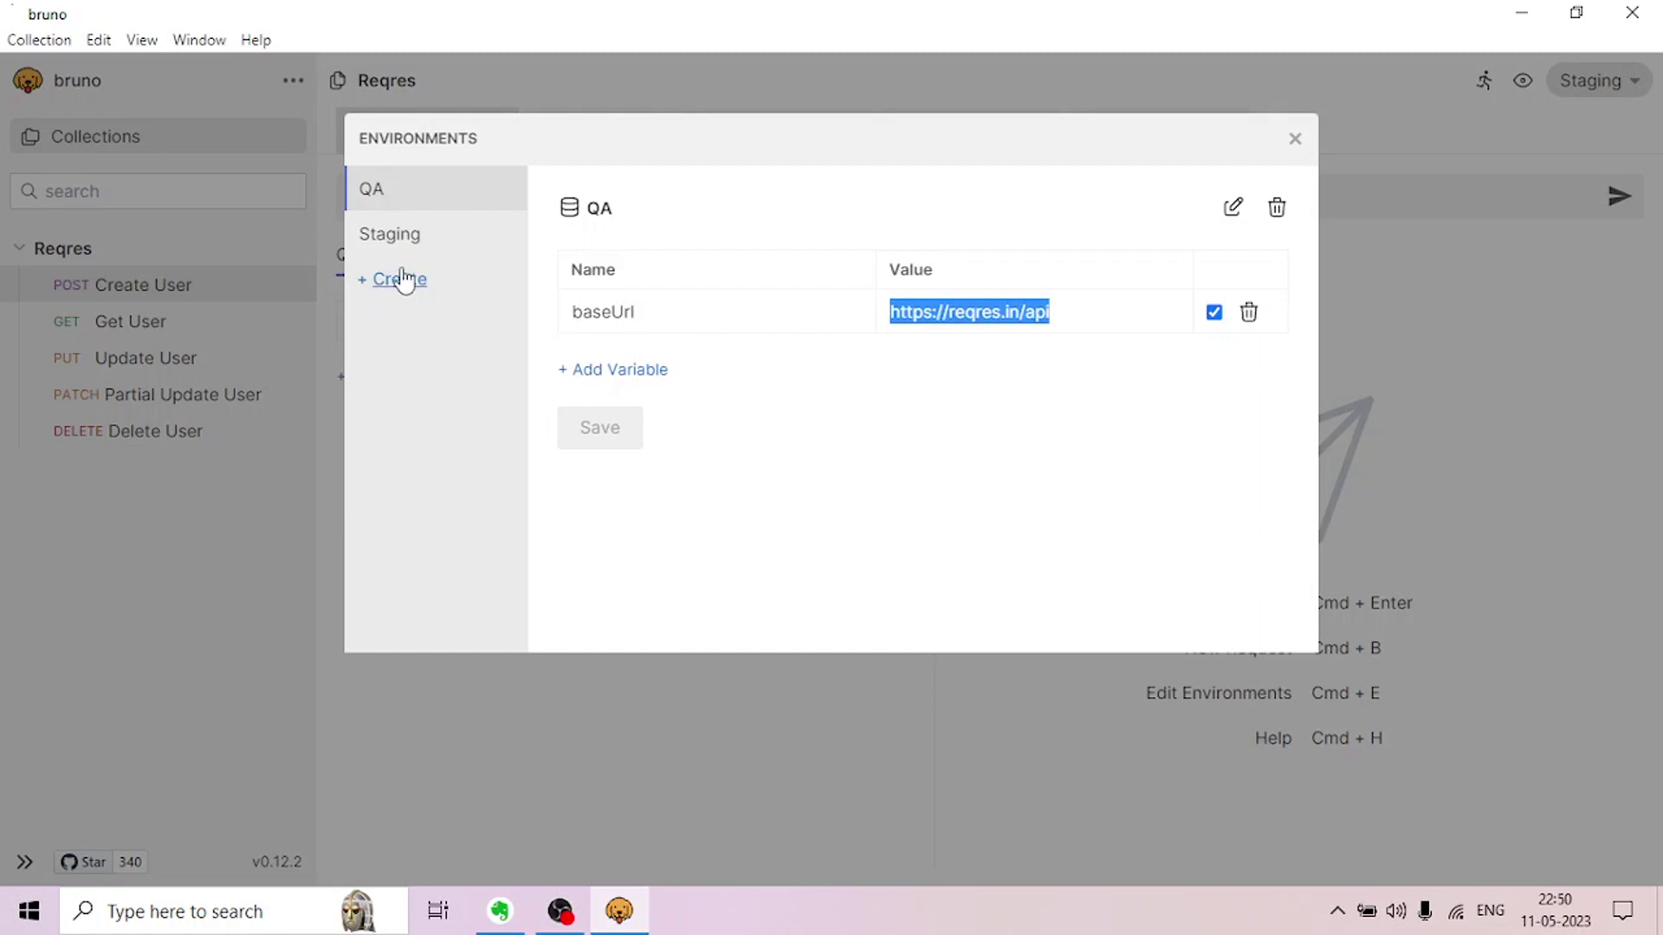
click(389, 235)
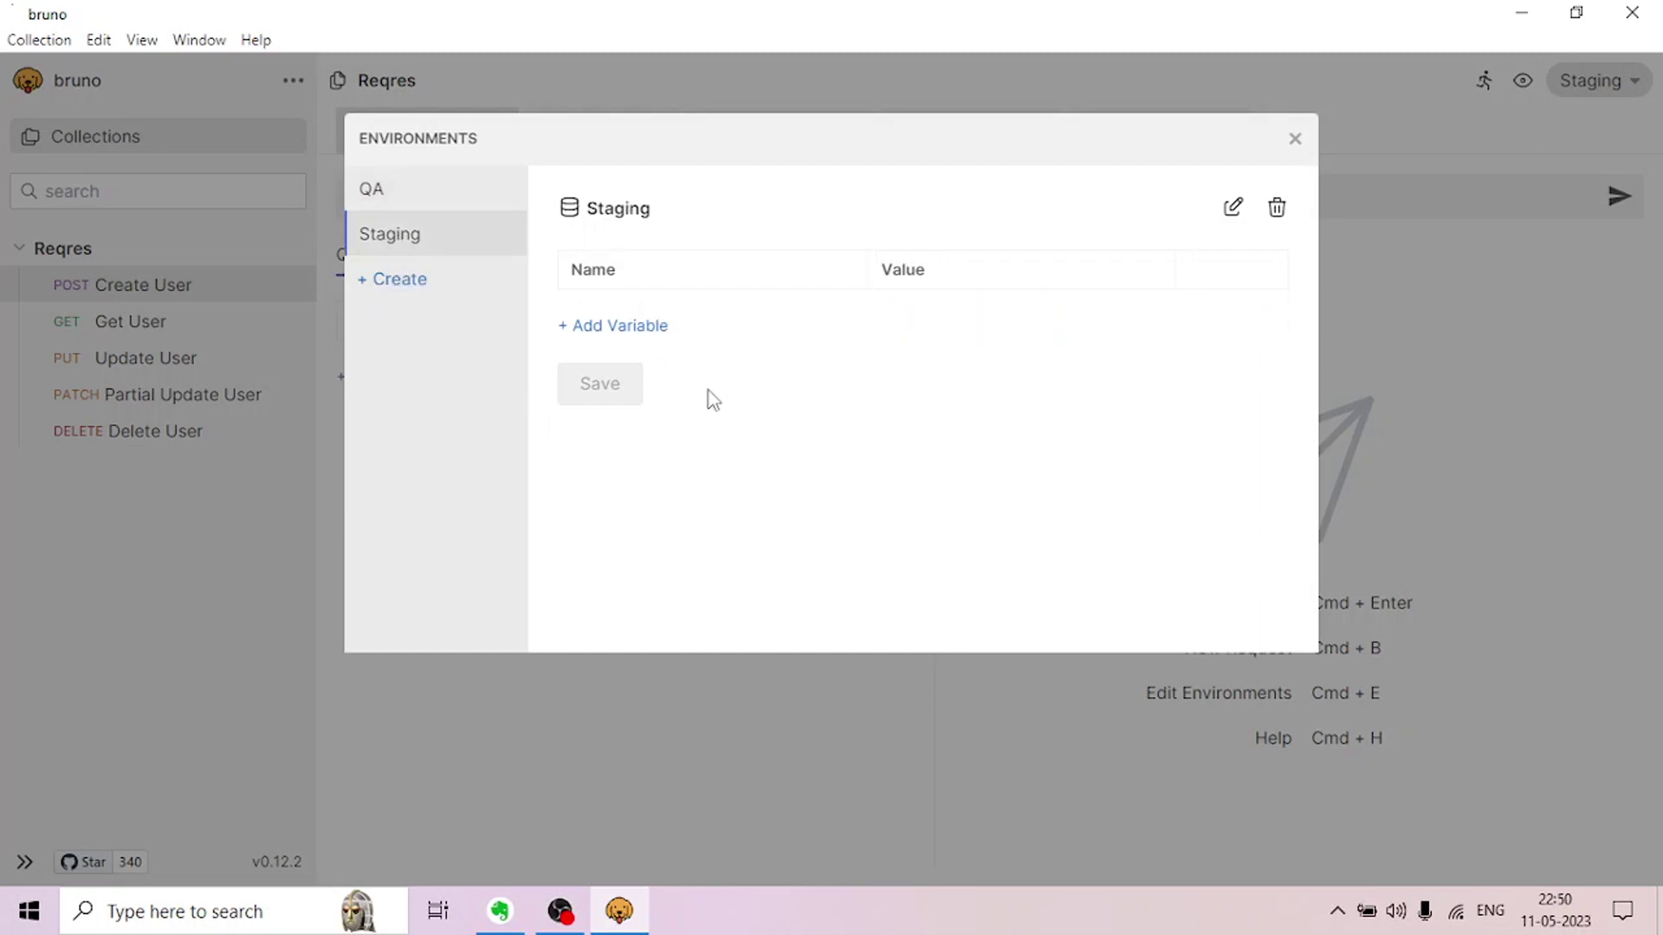
click(631, 327)
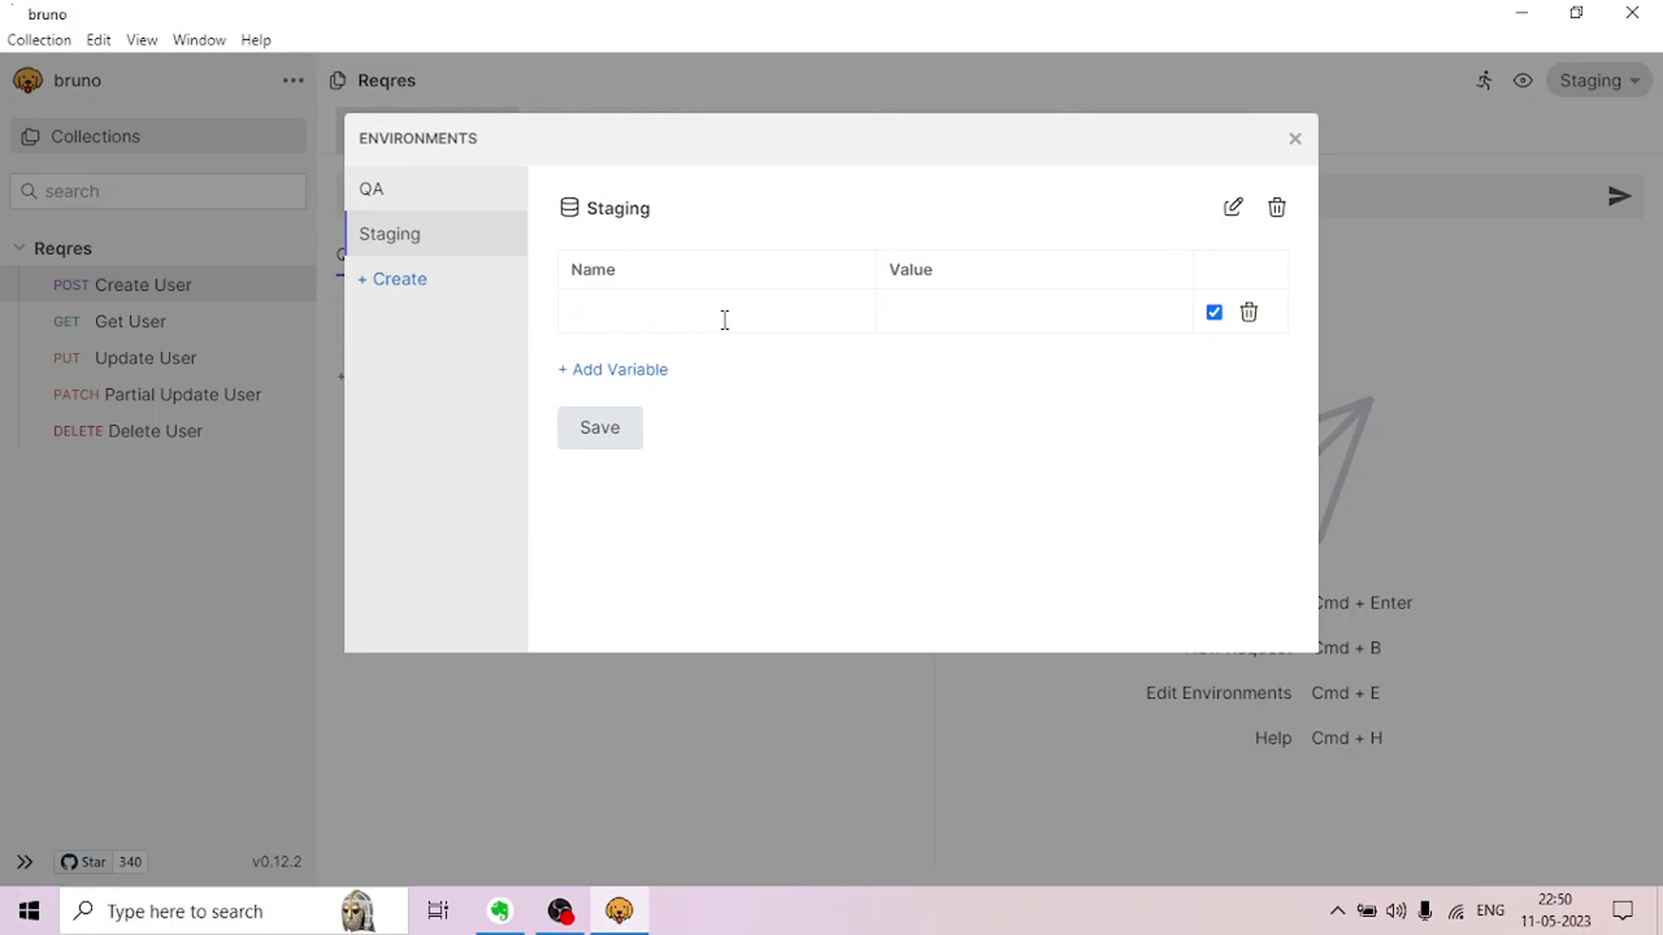
text(baseUrl)
click(935, 309)
key(ctrl+v)
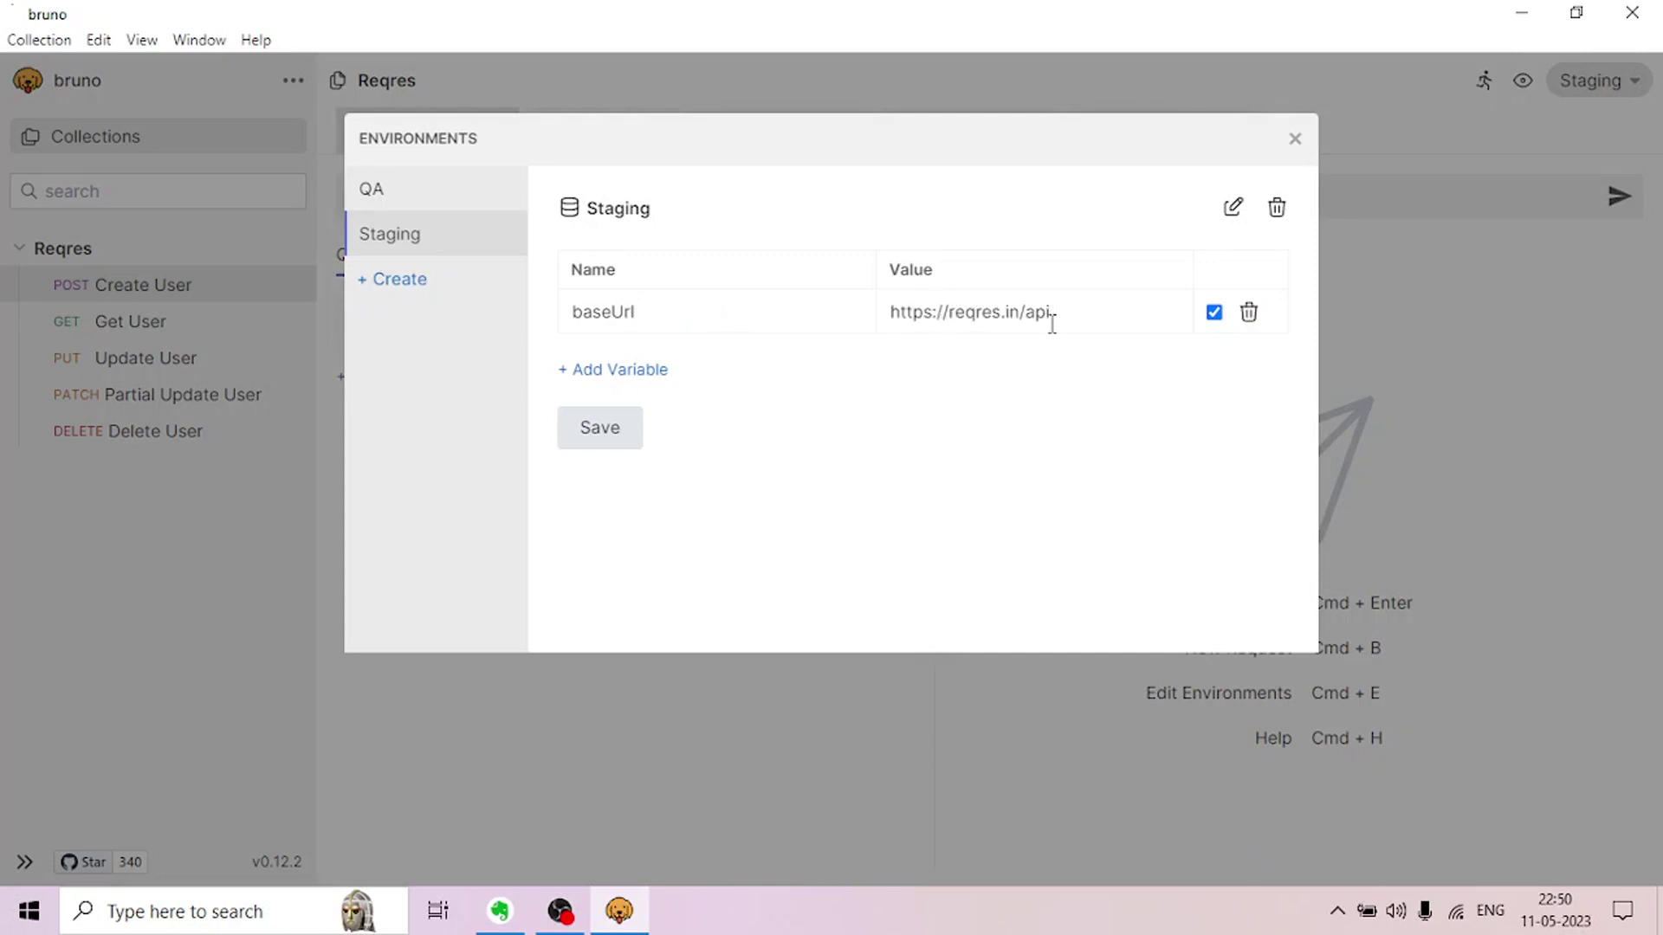
key(Left)
key(Left)
key(Left)
key(Left)
key(Left)
key(Left)
key(Left)
key(Left)
key(Left)
key(Left)
key(Left)
key(Left)
key(Left)
text(staging.)
click(590, 439)
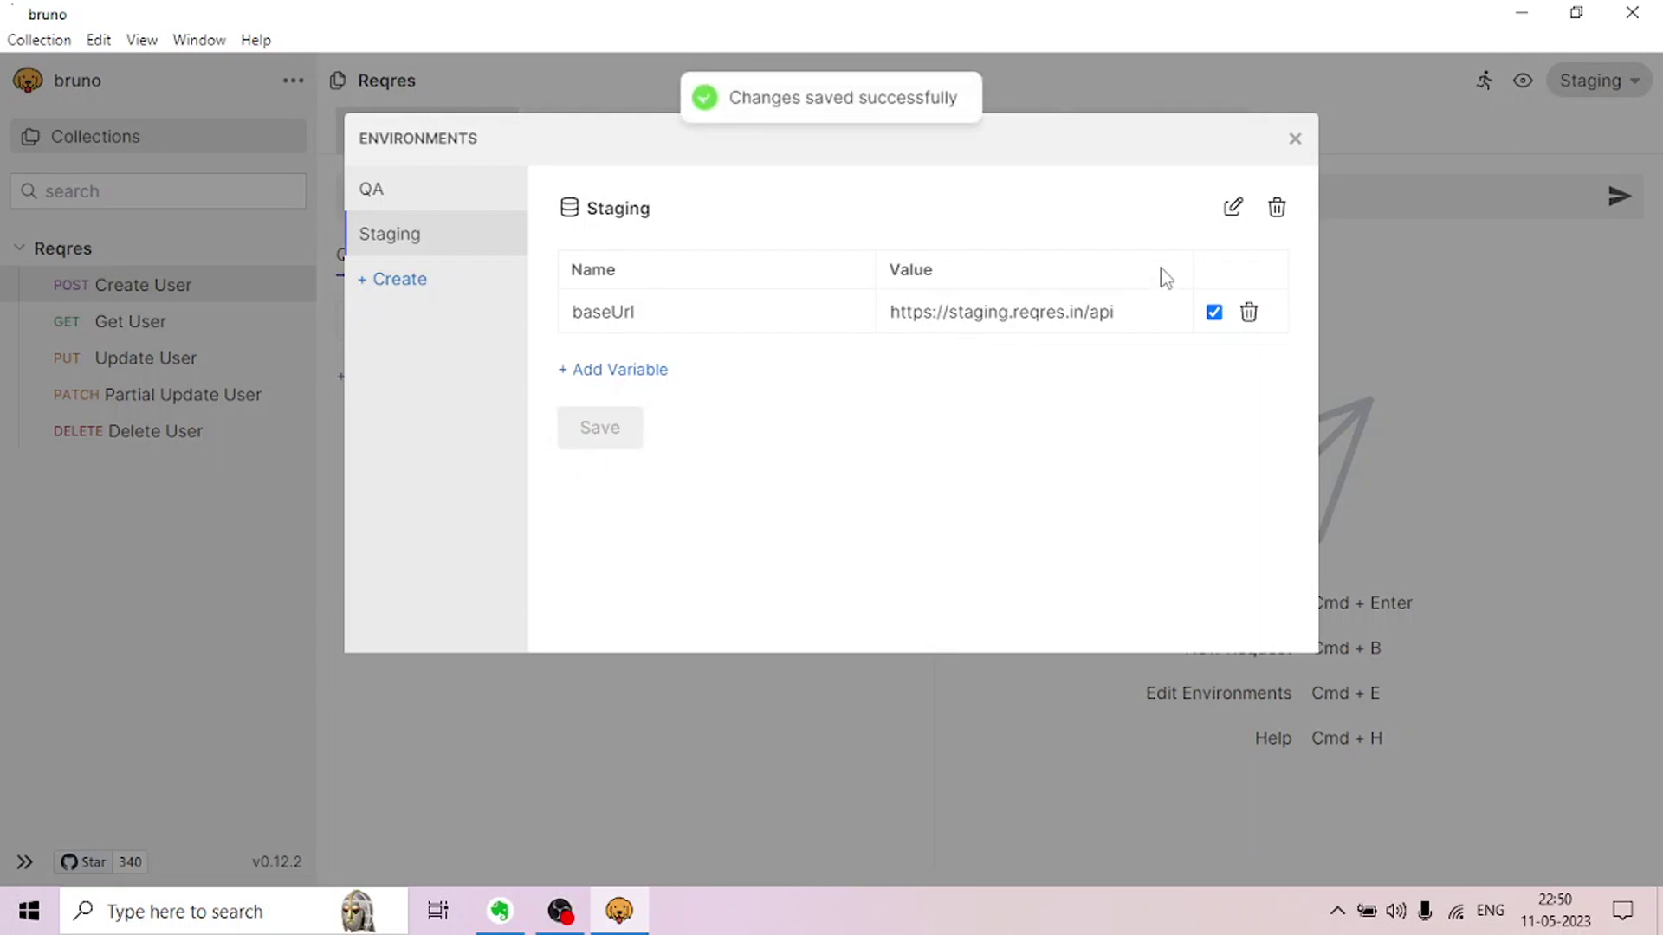
click(1295, 140)
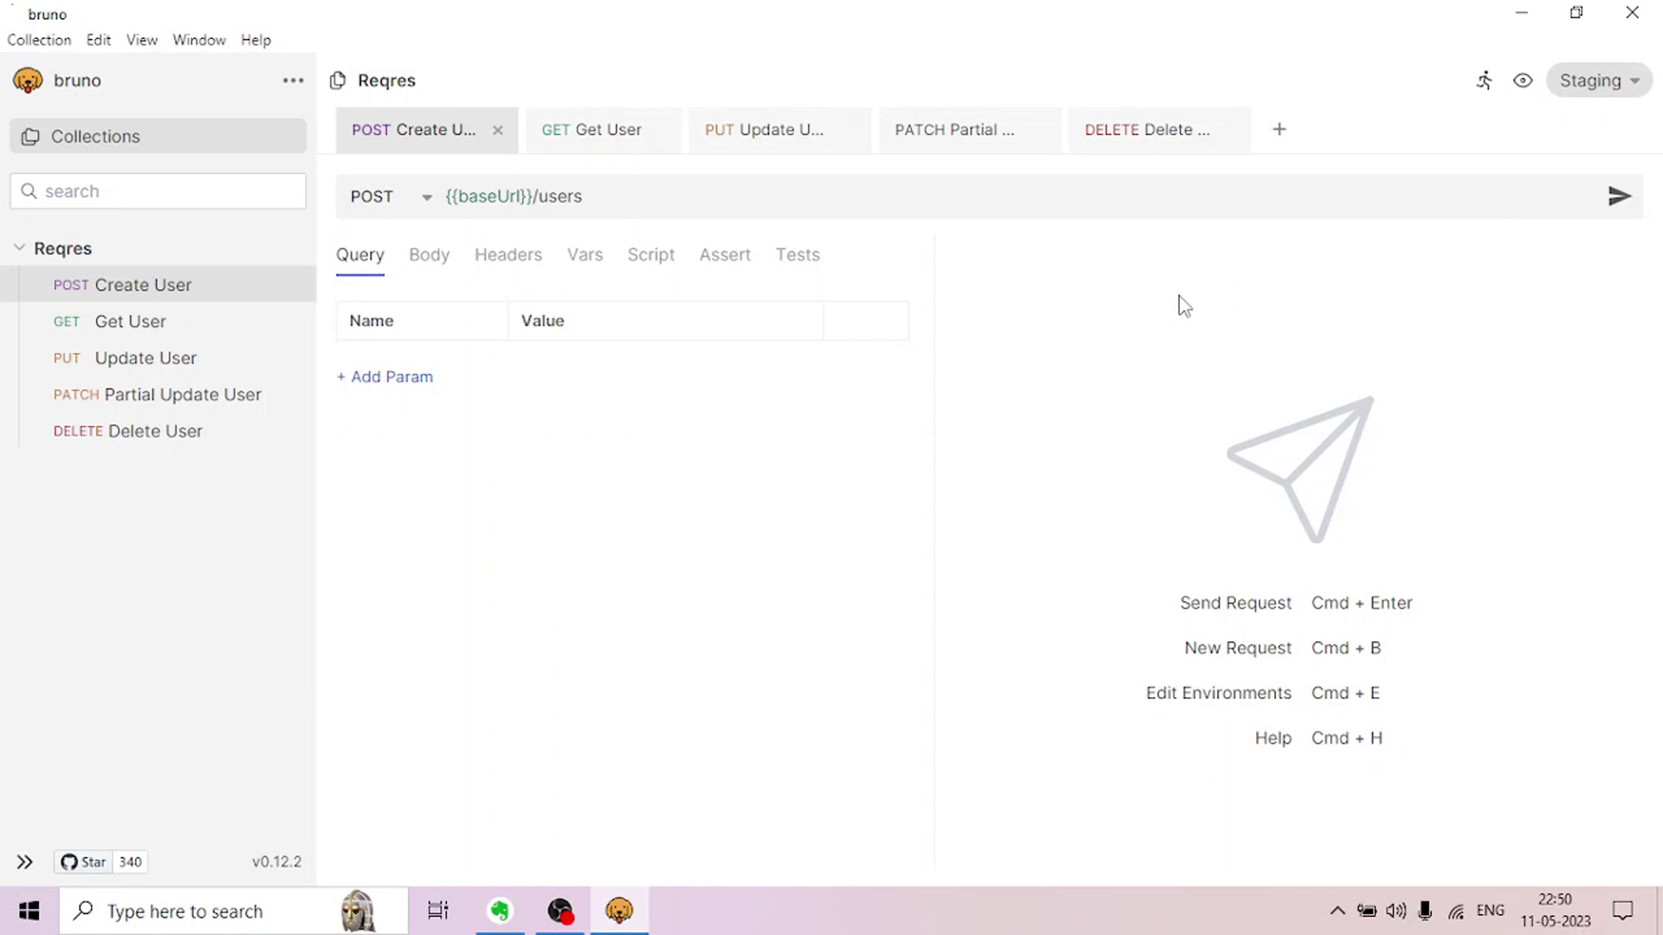
Switch the active environment to QA and check what baseUrl resolves to in the Create User request.
click(1591, 91)
click(1559, 137)
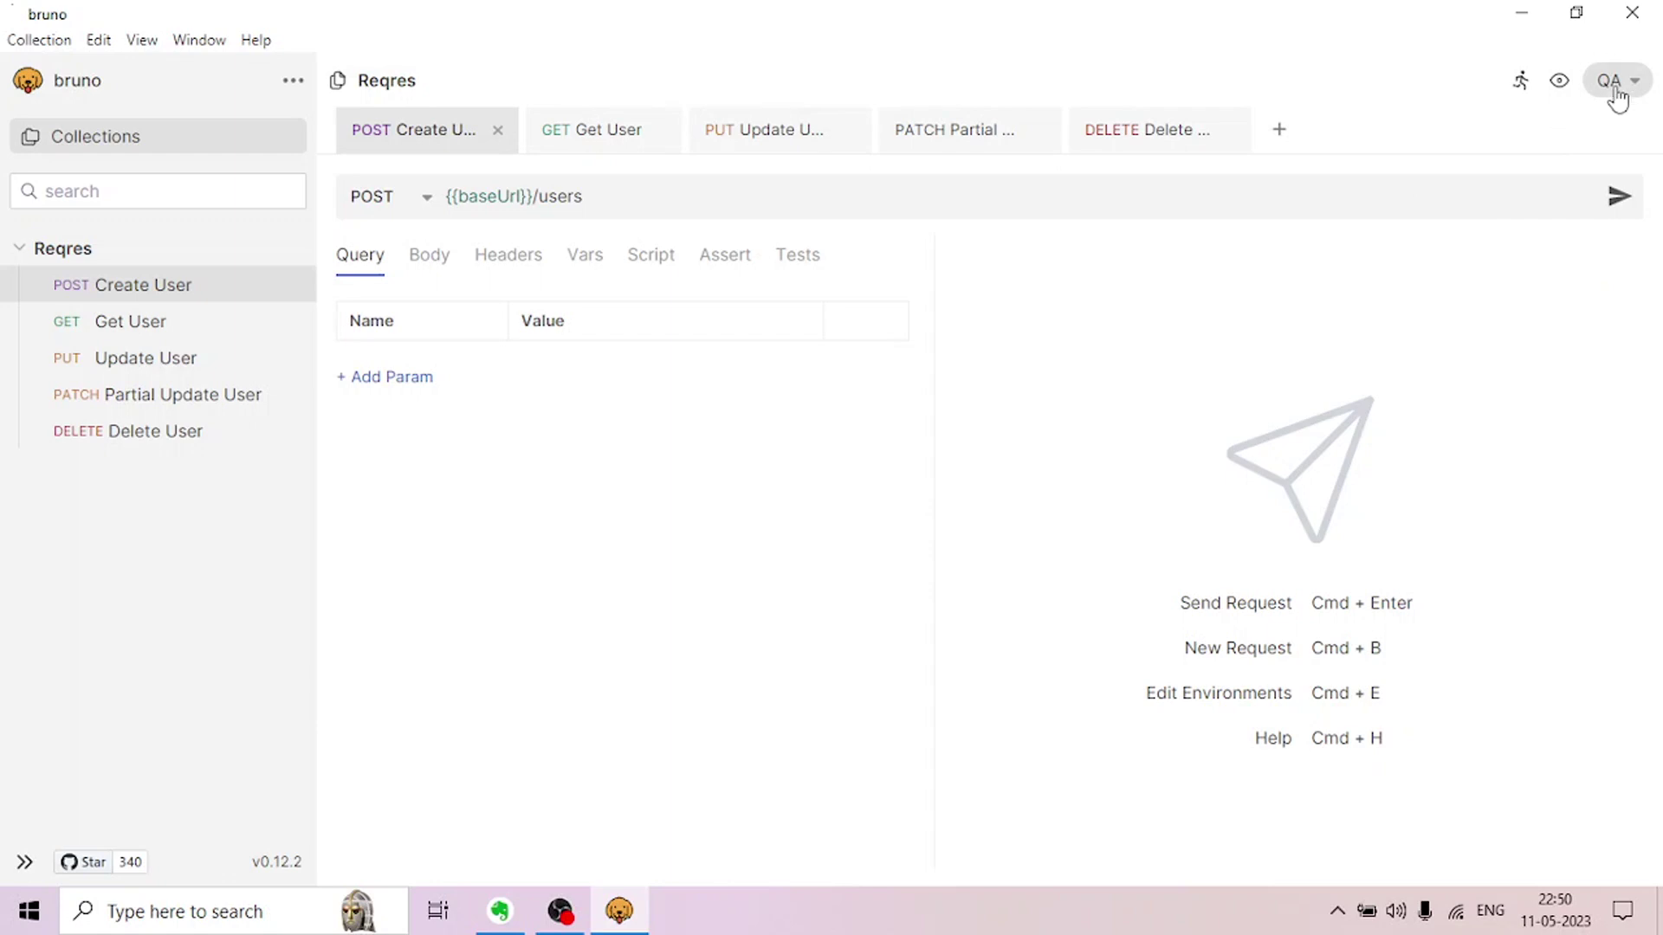
click(600, 141)
click(414, 132)
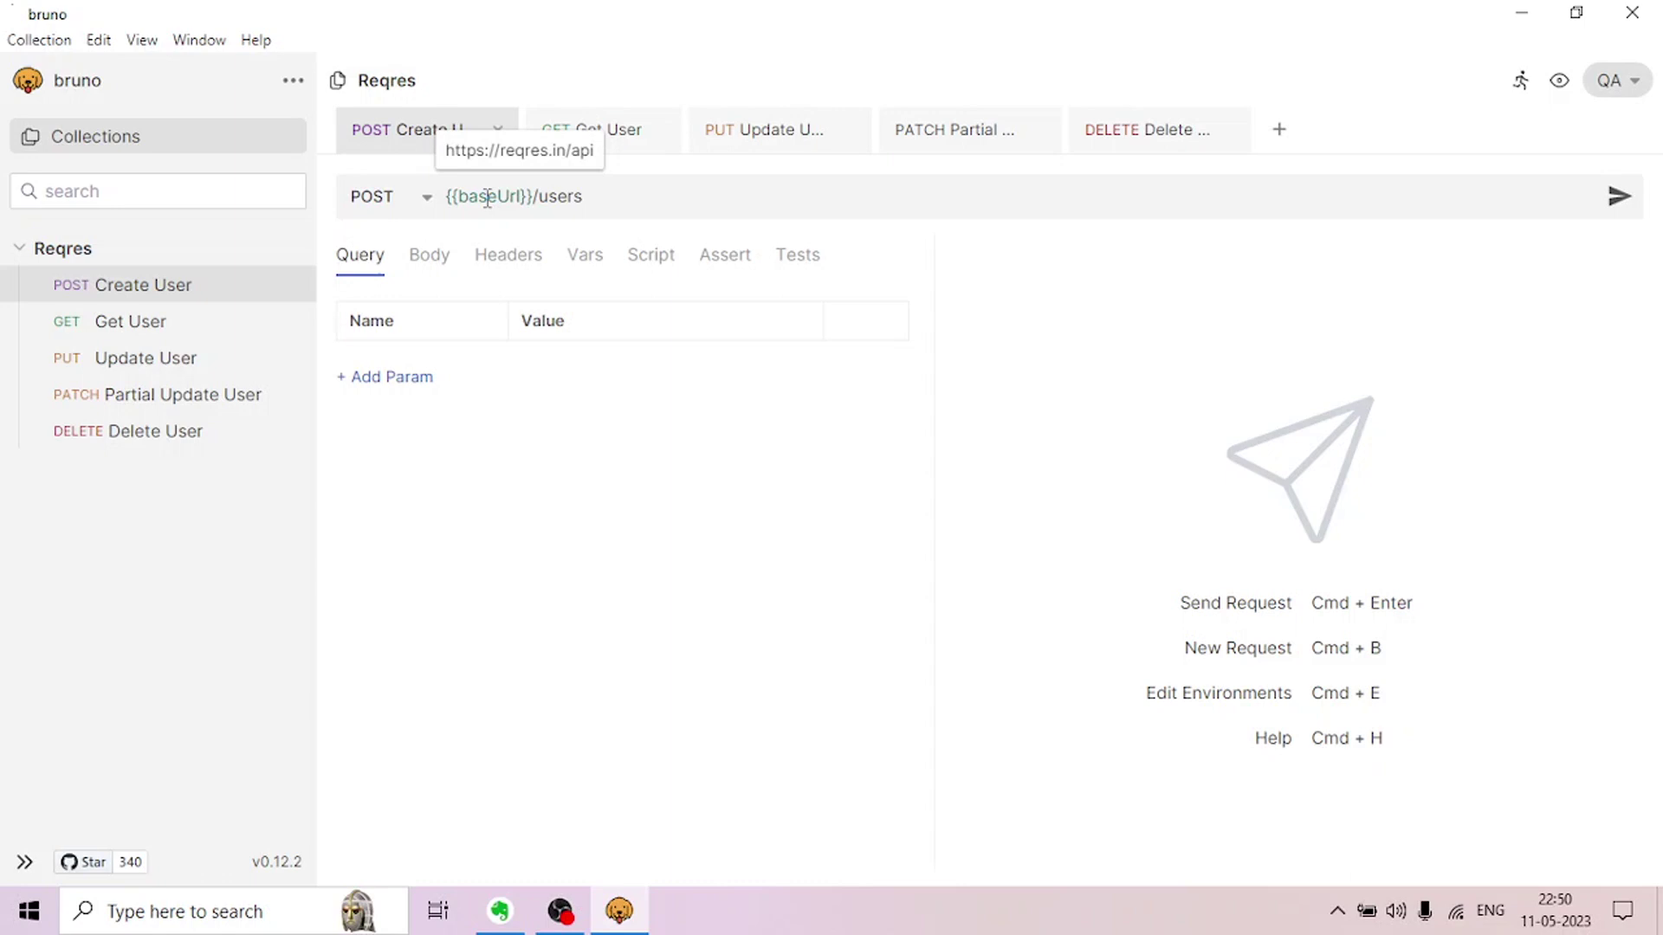
Activate the Staging environment and check the value baseUrl takes in the Create User request's URL.
click(1620, 87)
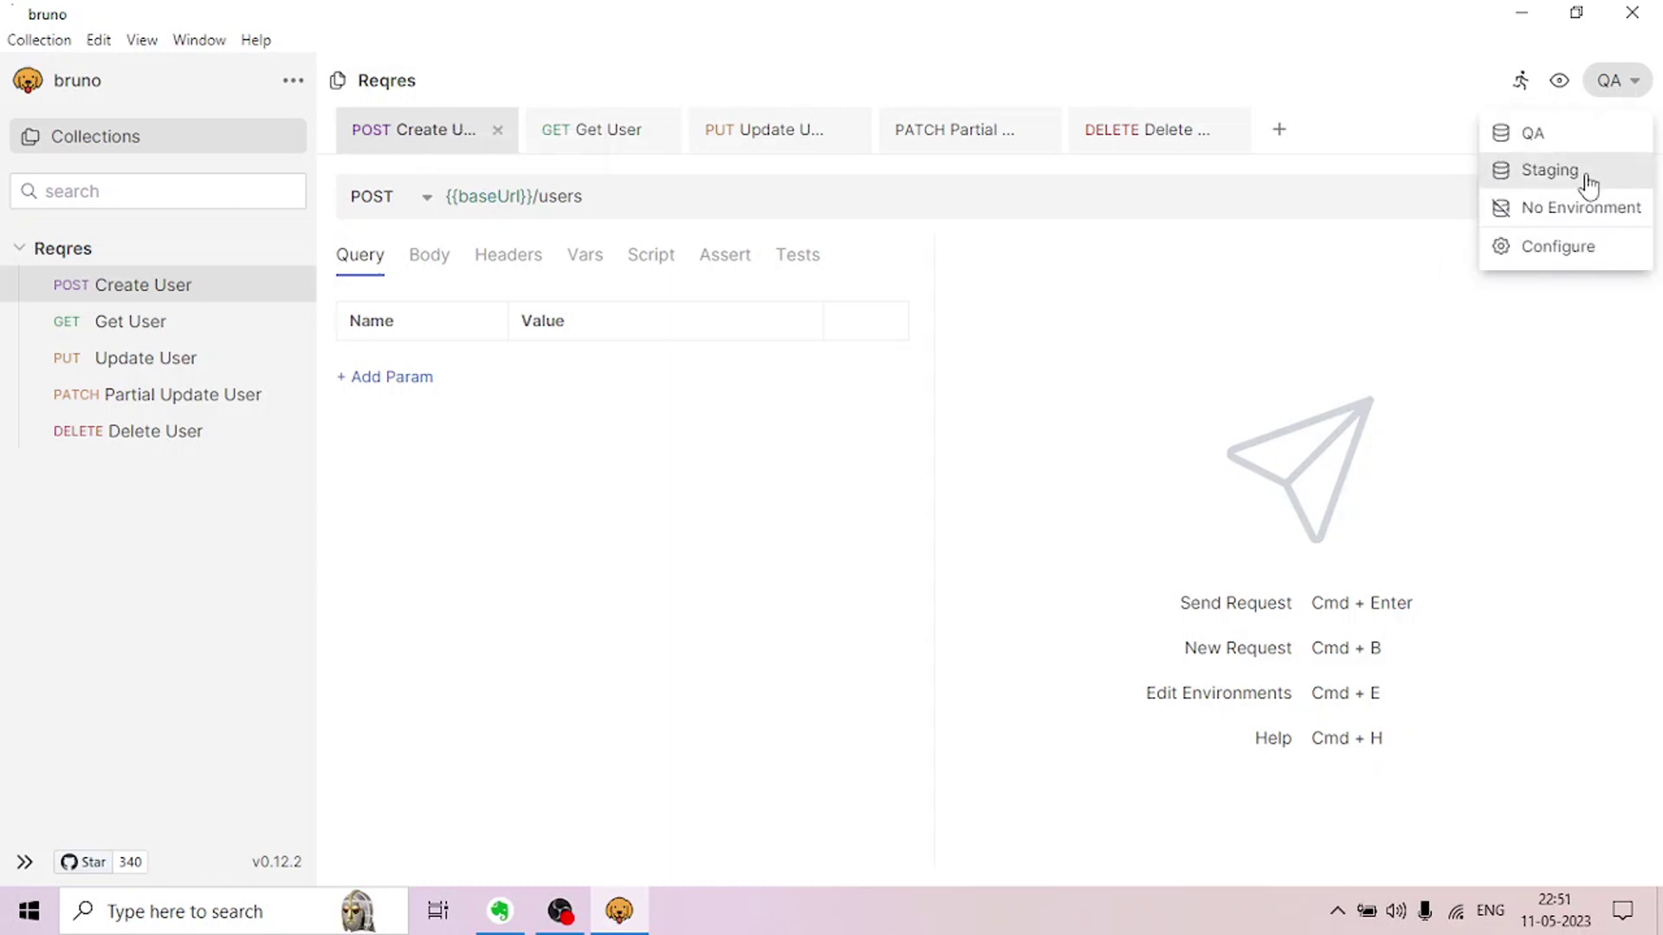
click(1588, 180)
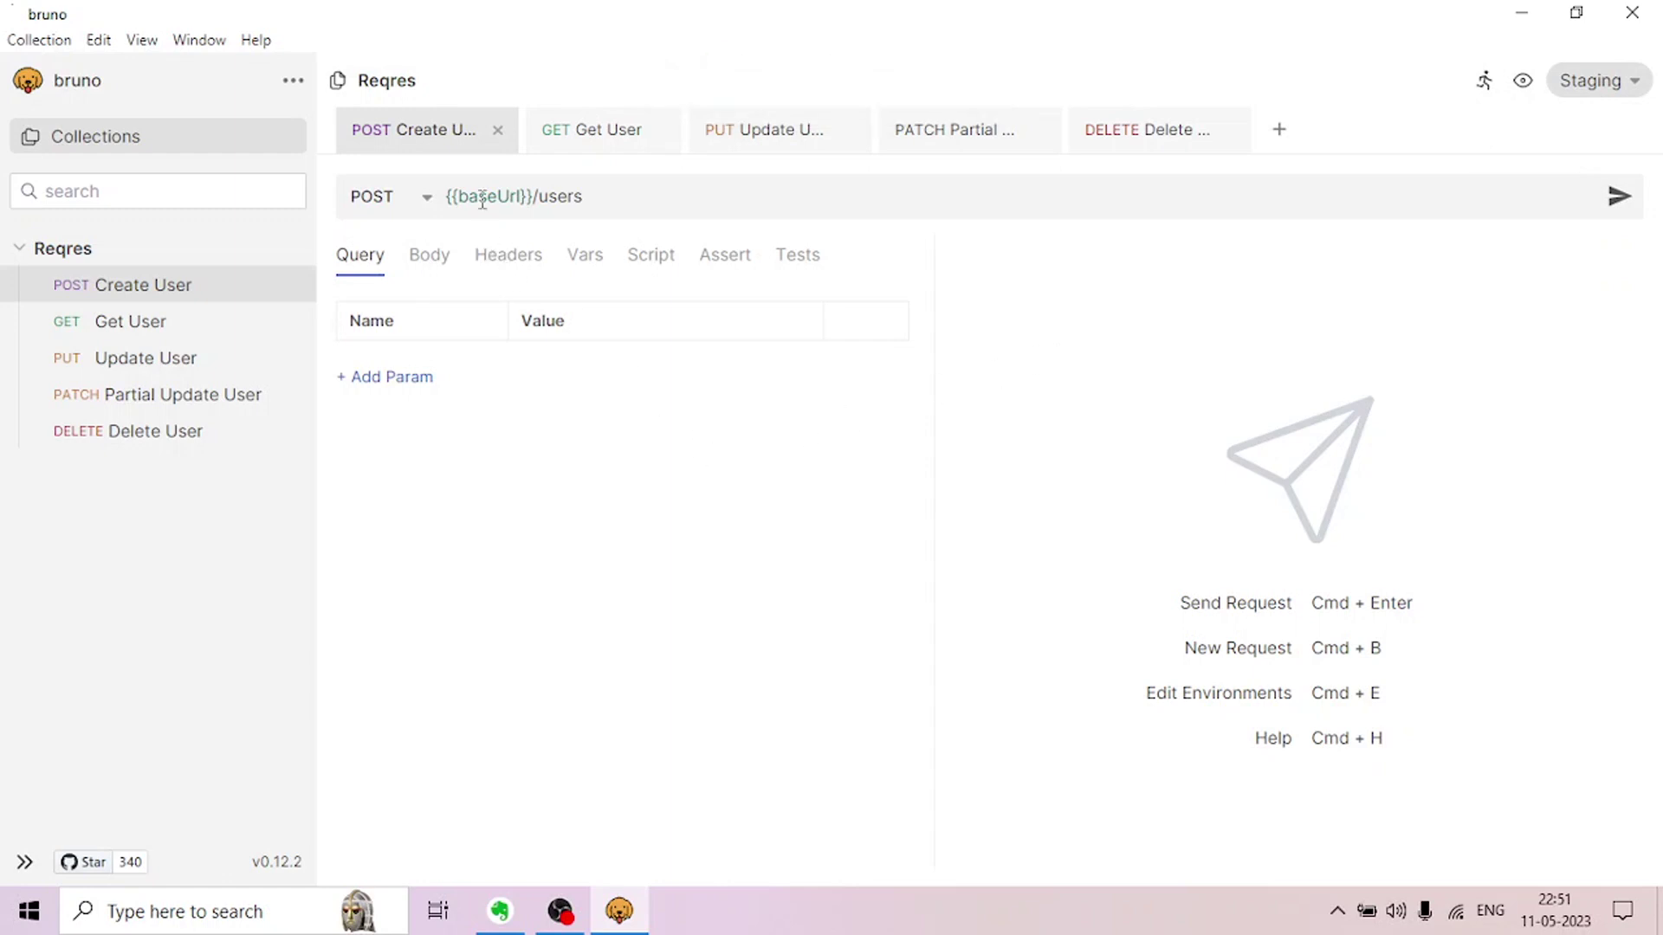
mouse_move(483, 197)
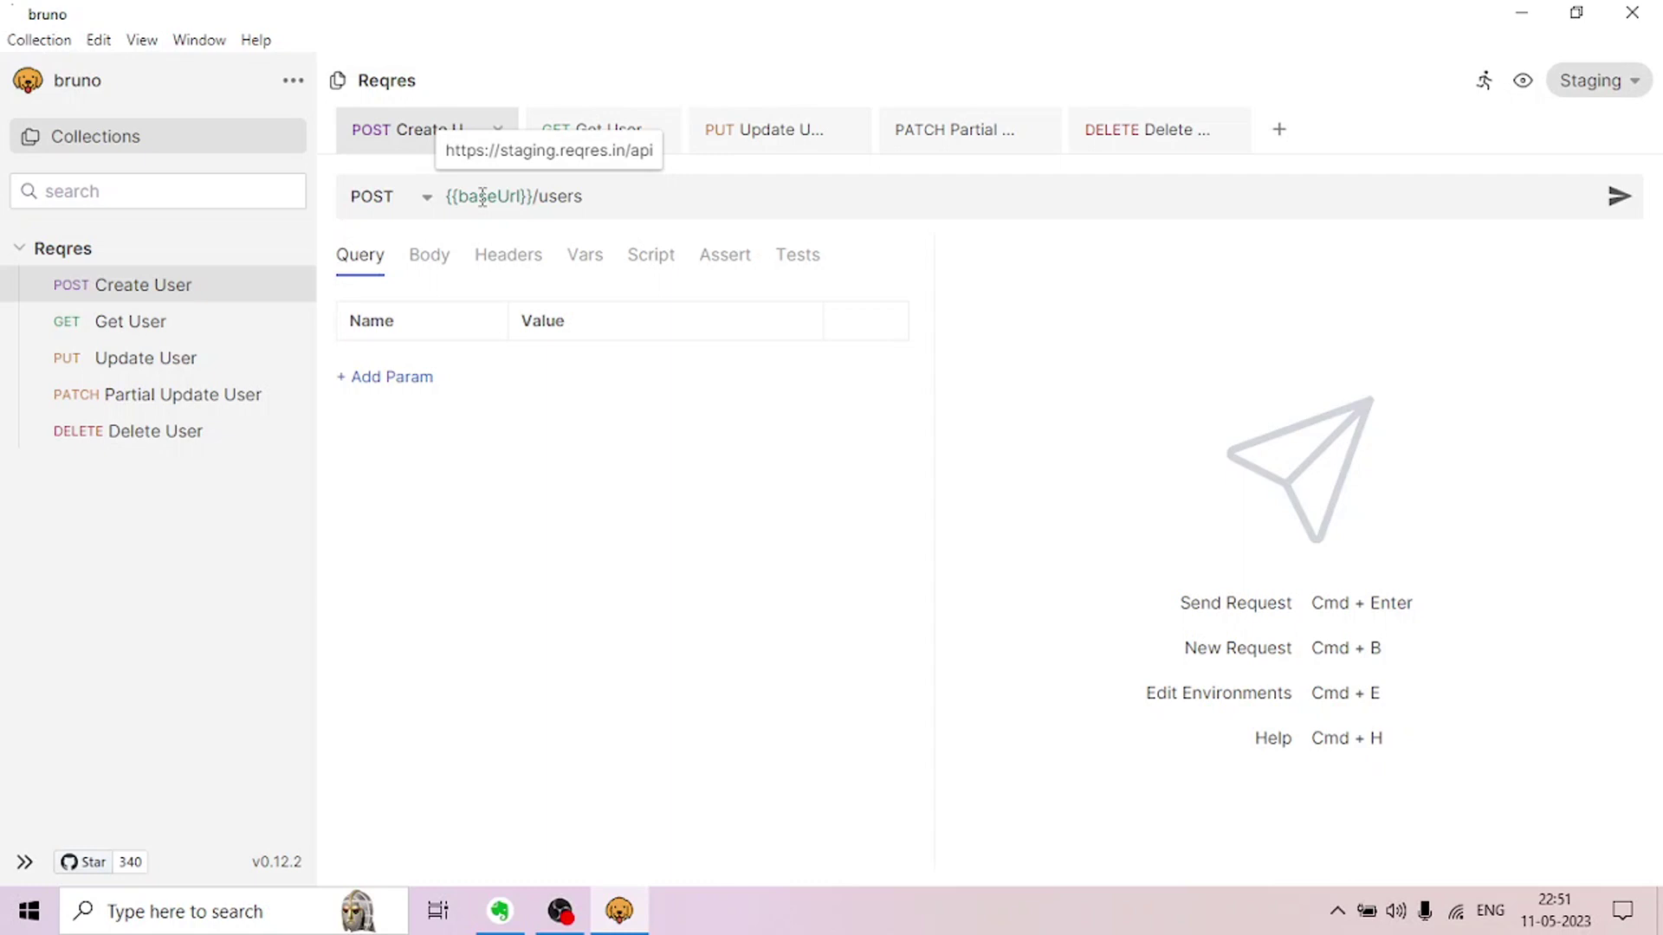
Examine the Staging environment's configuration and its rename option, then close the environment settings.
click(1589, 91)
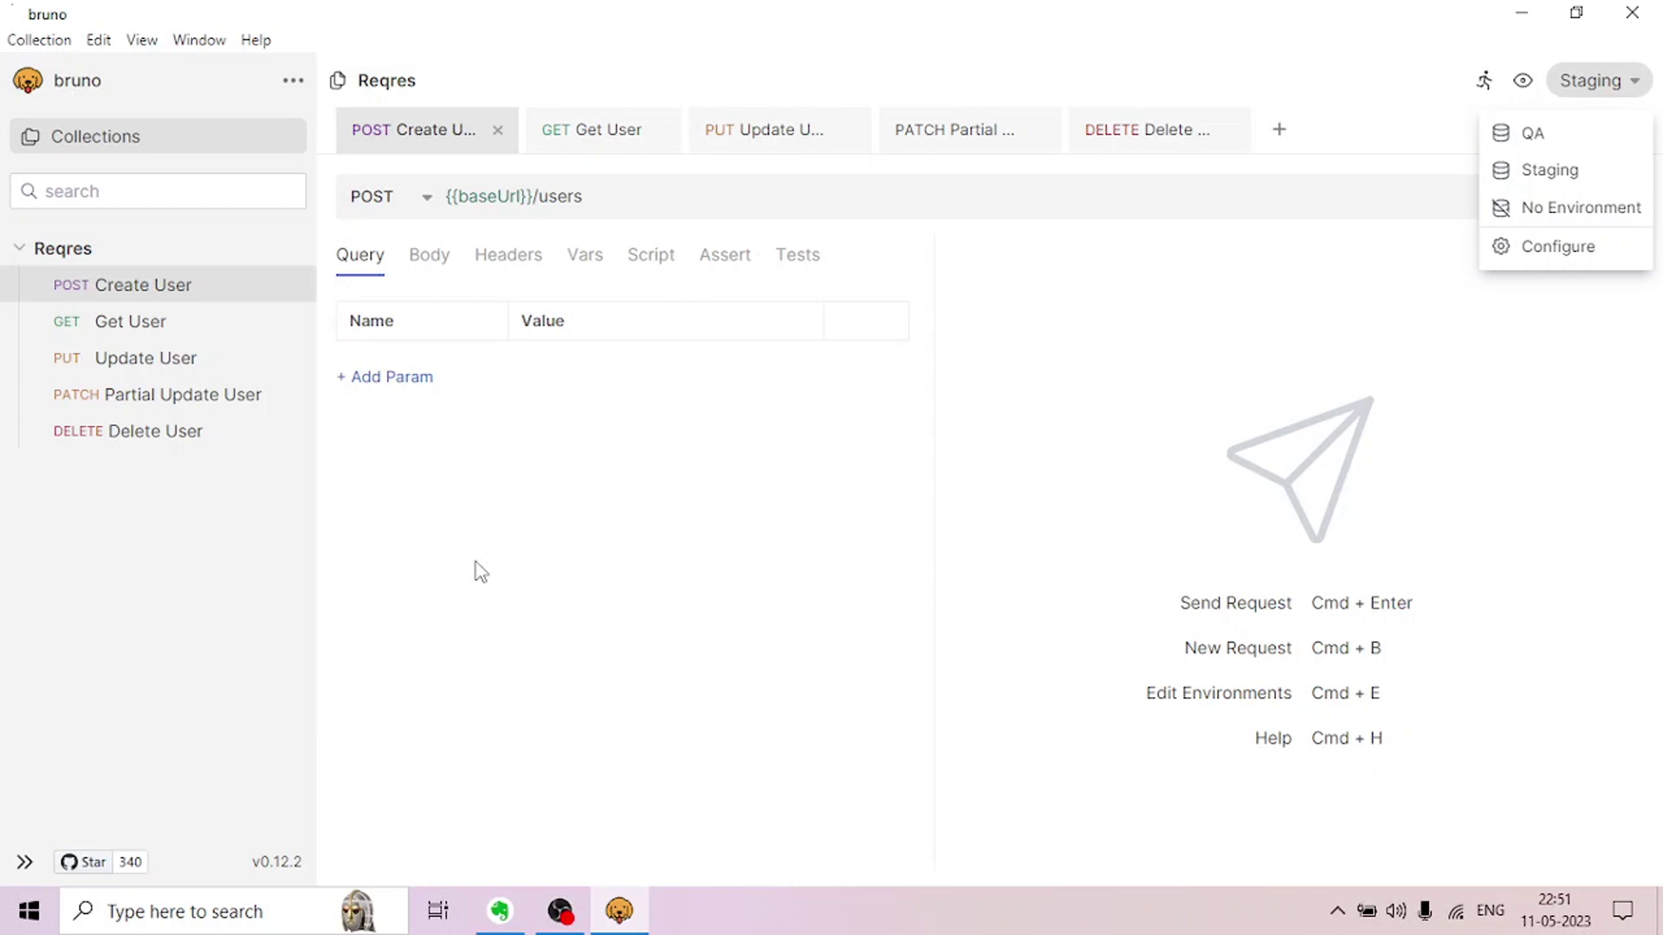
click(1589, 88)
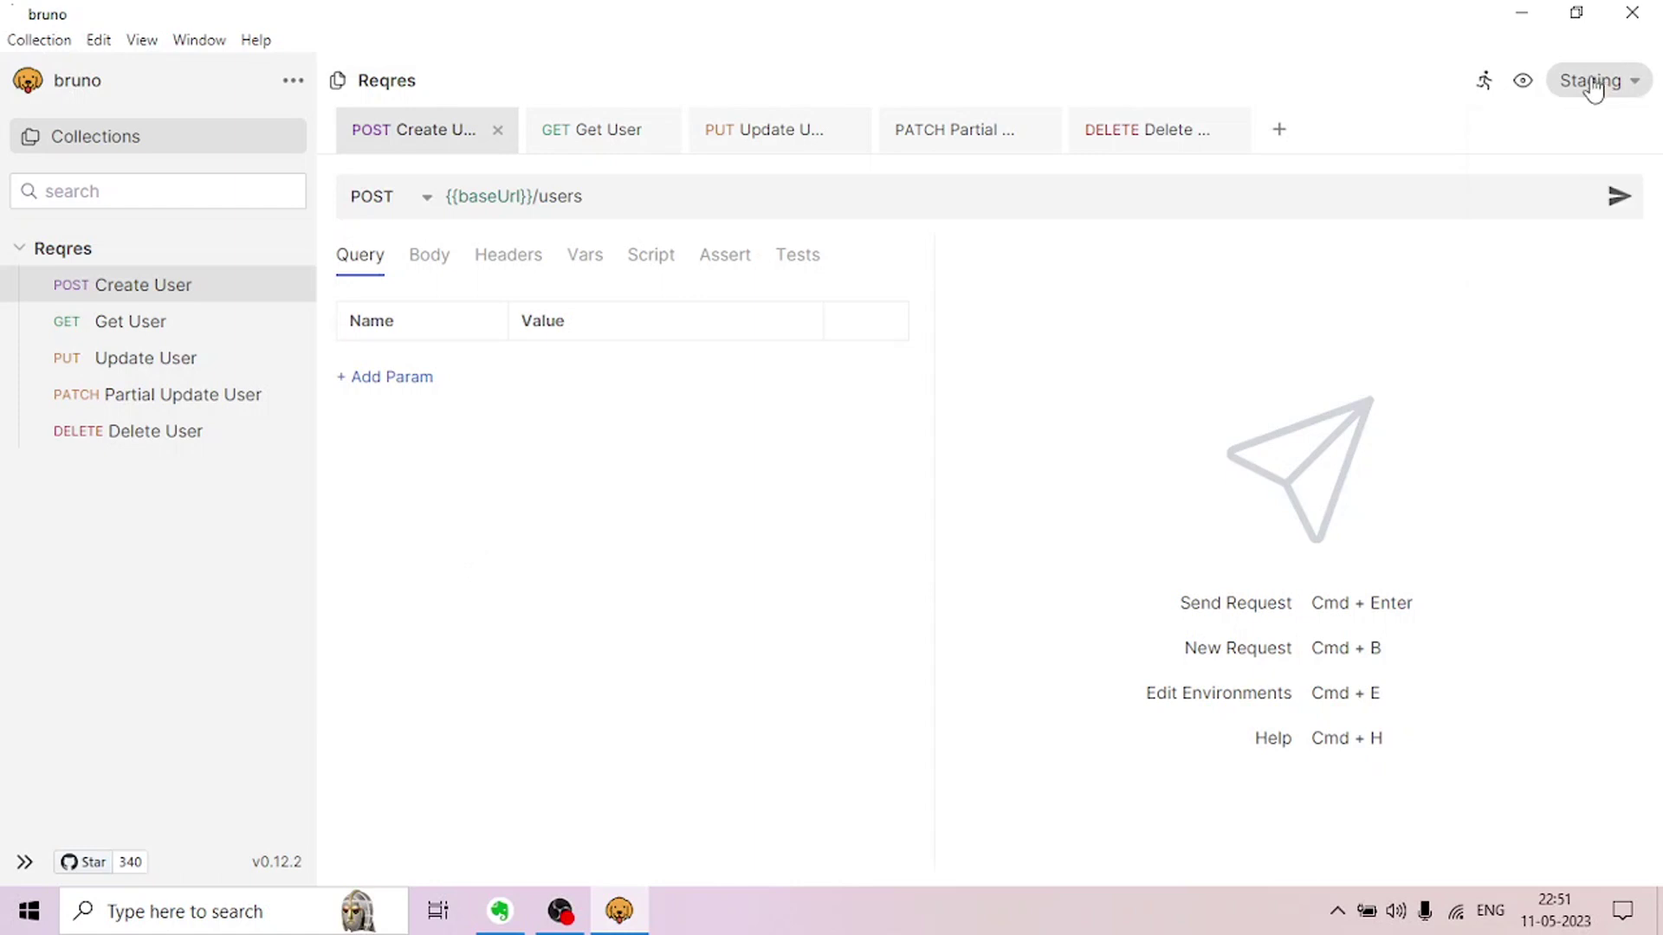
click(1592, 88)
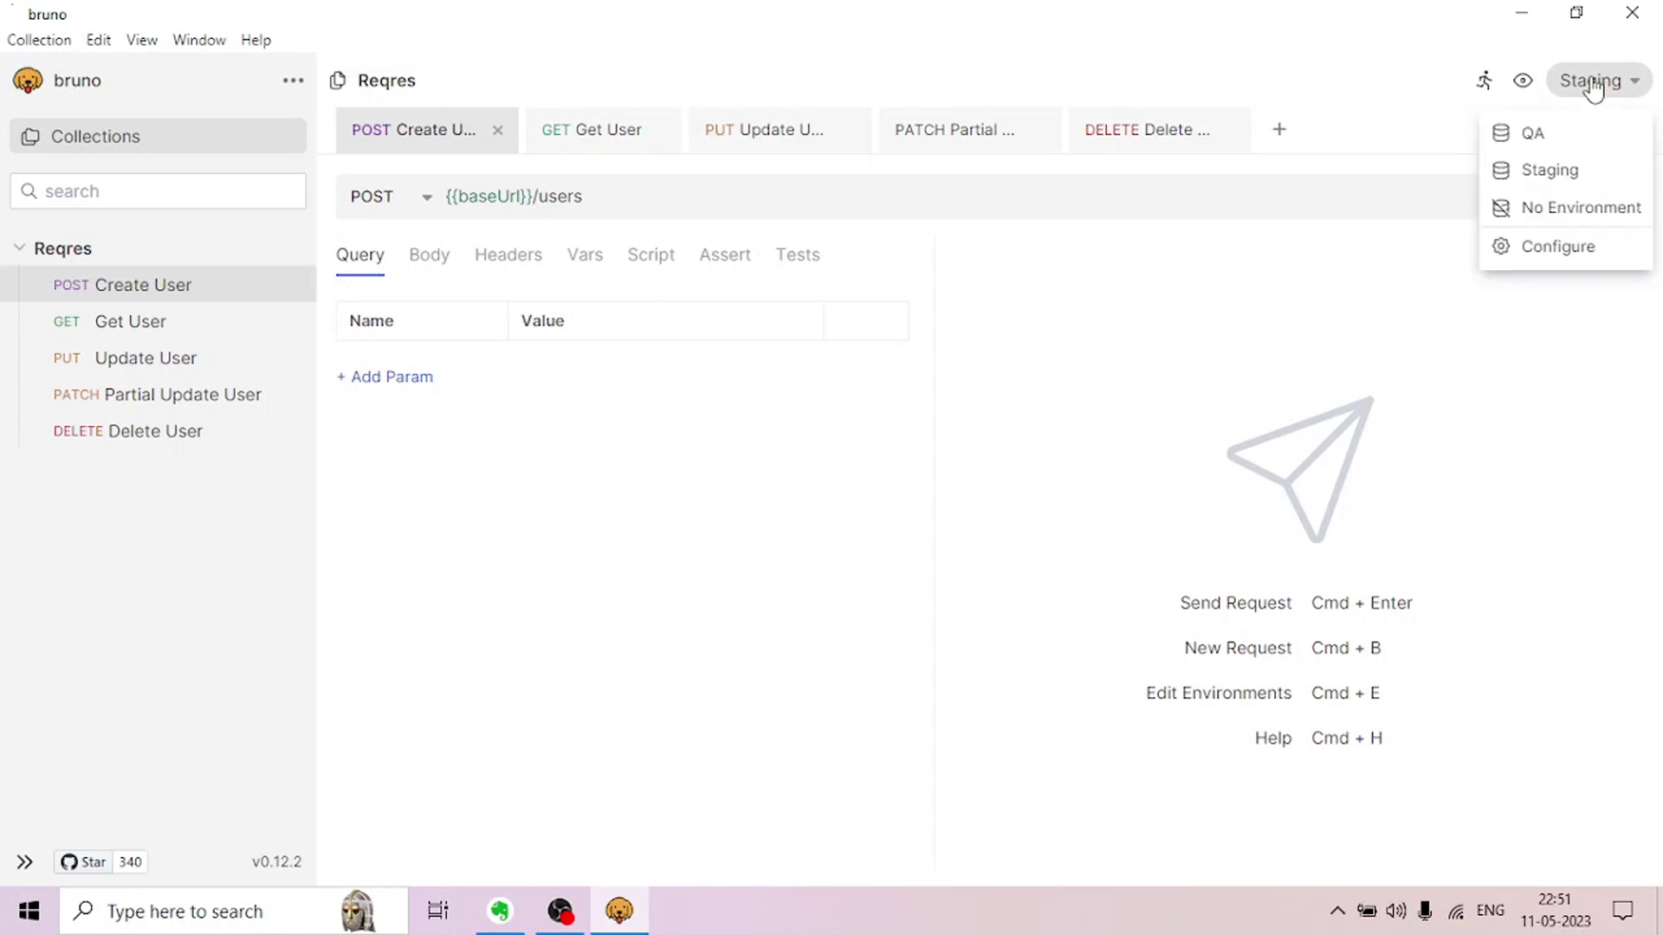
click(1545, 246)
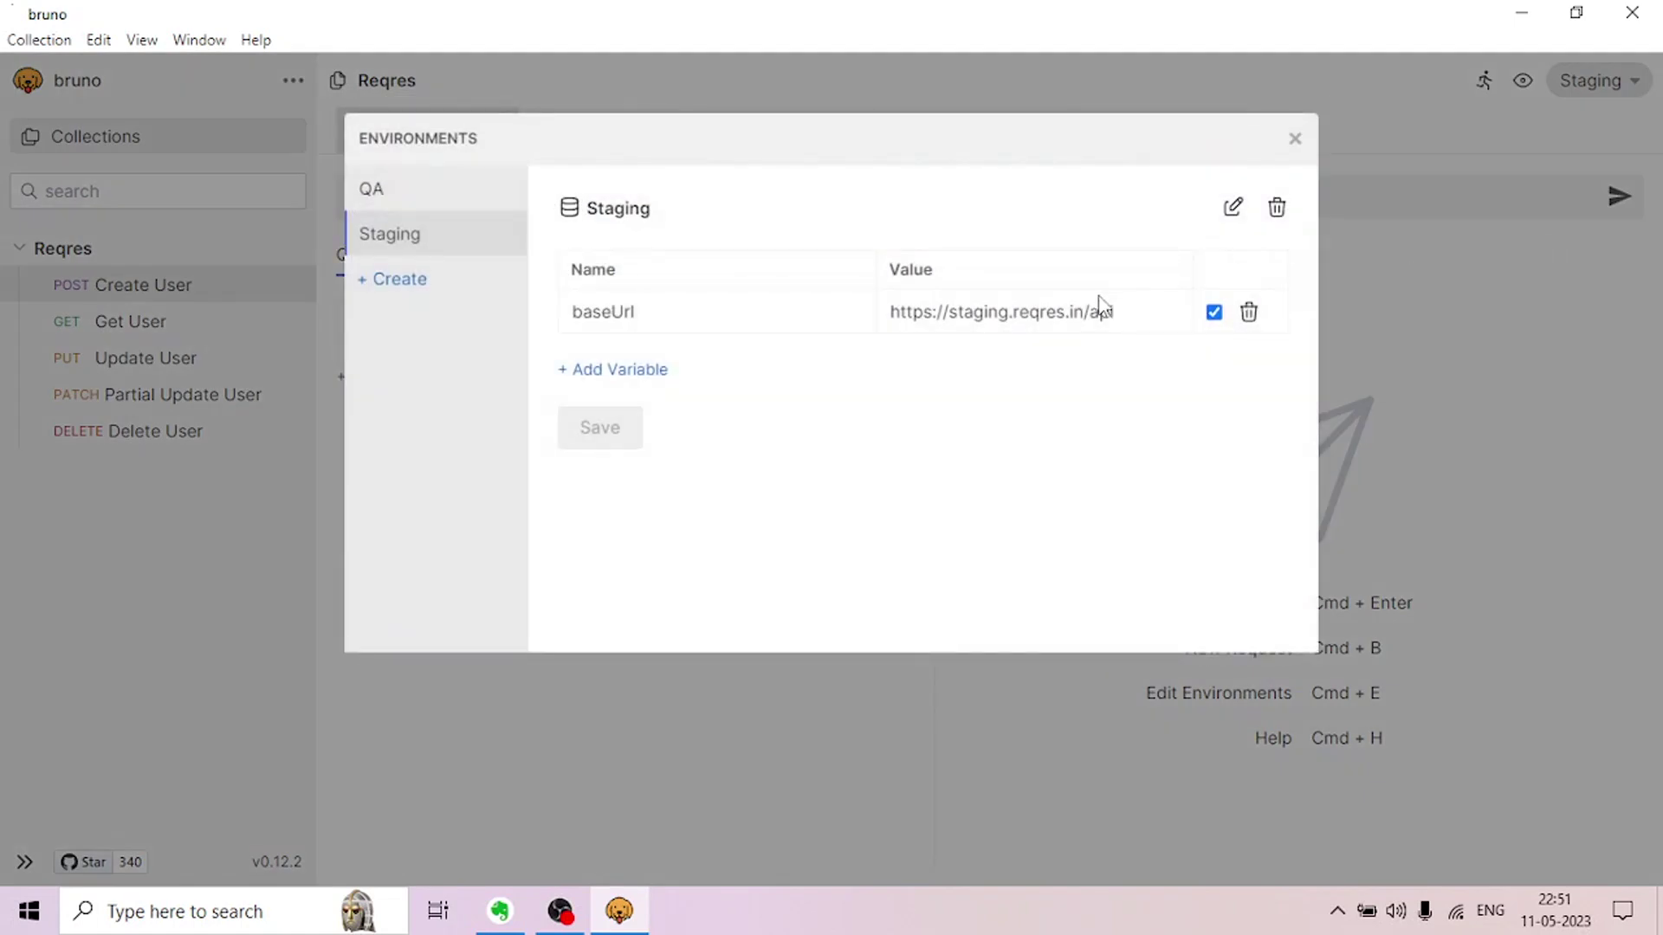
click(1234, 206)
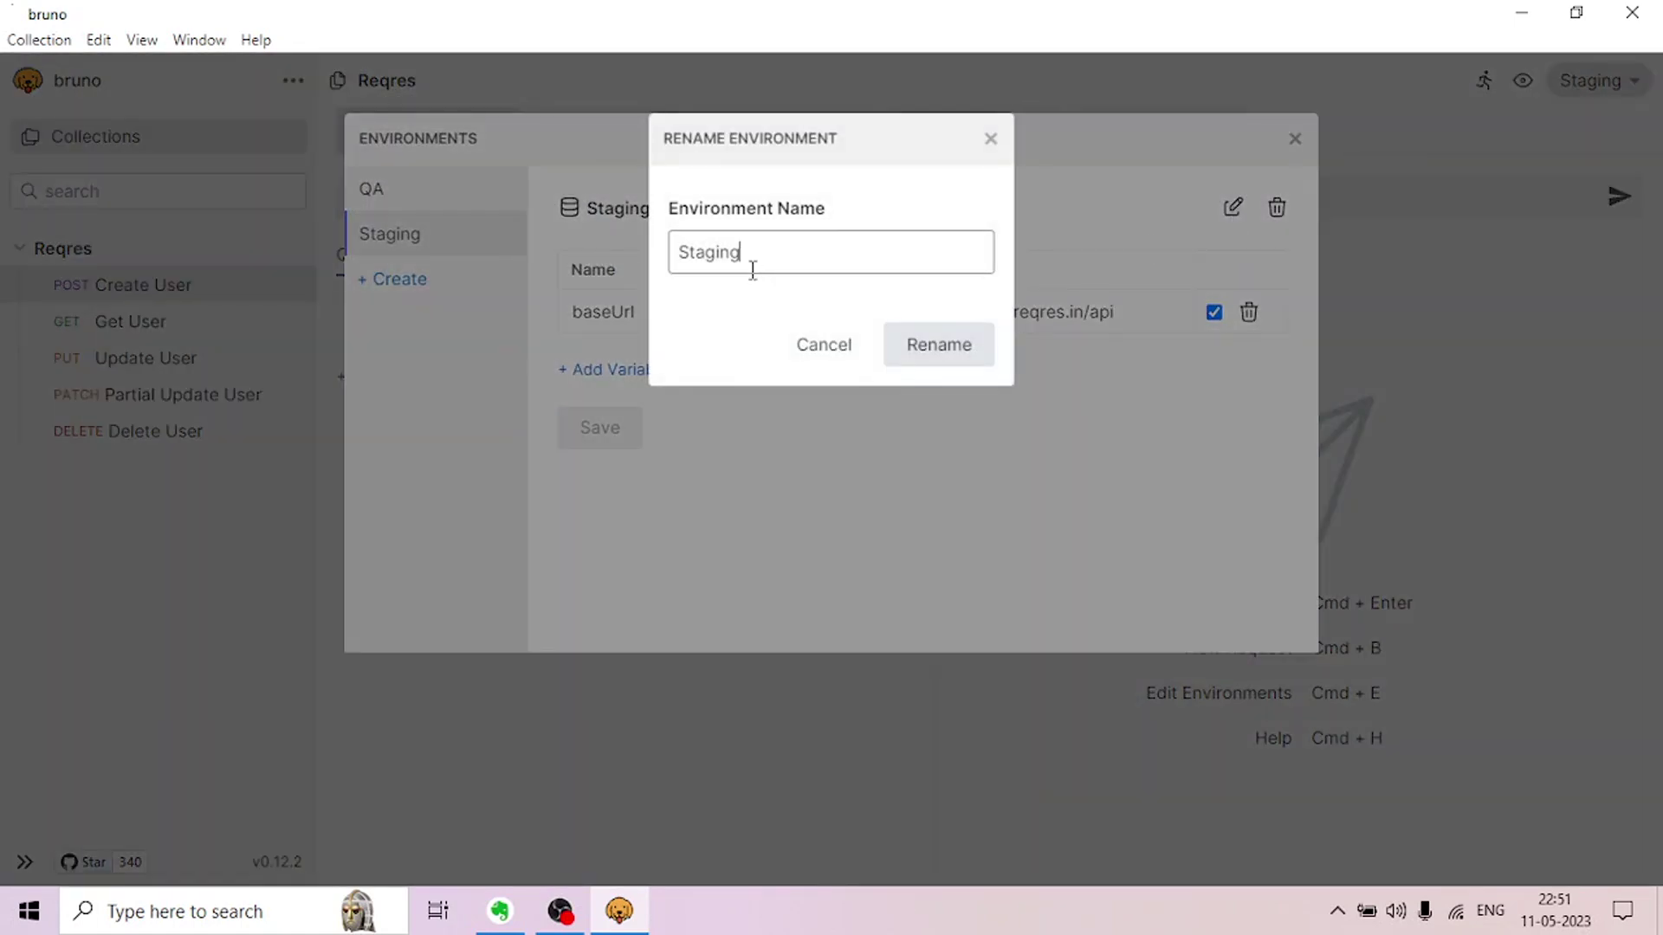
click(992, 139)
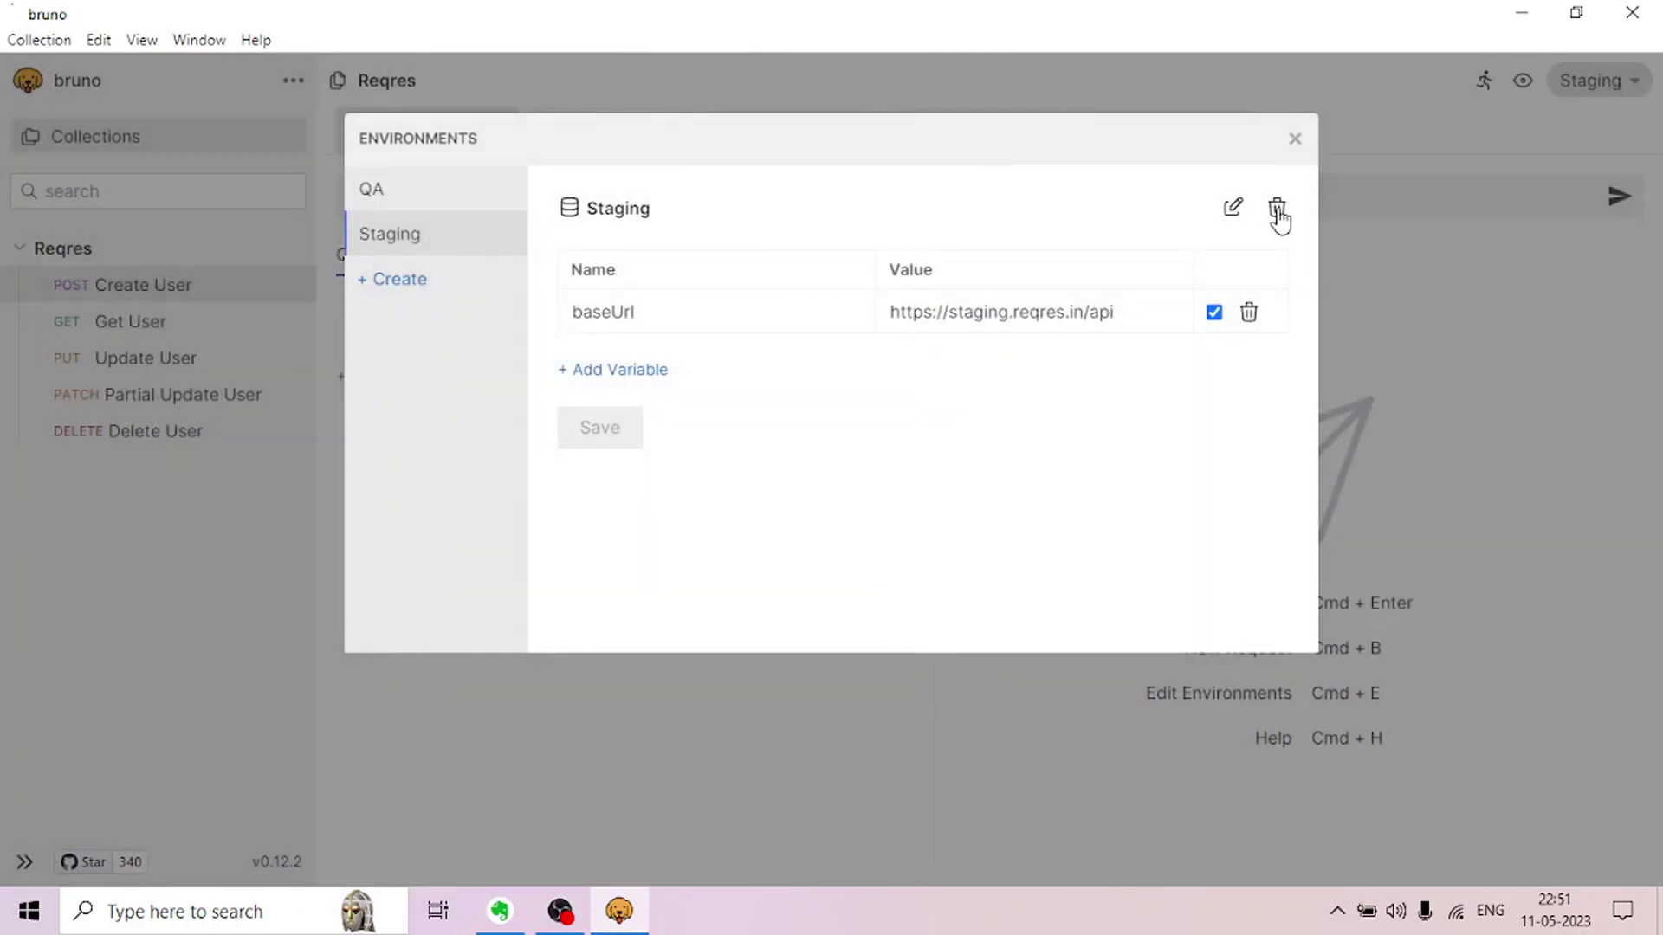
click(1297, 141)
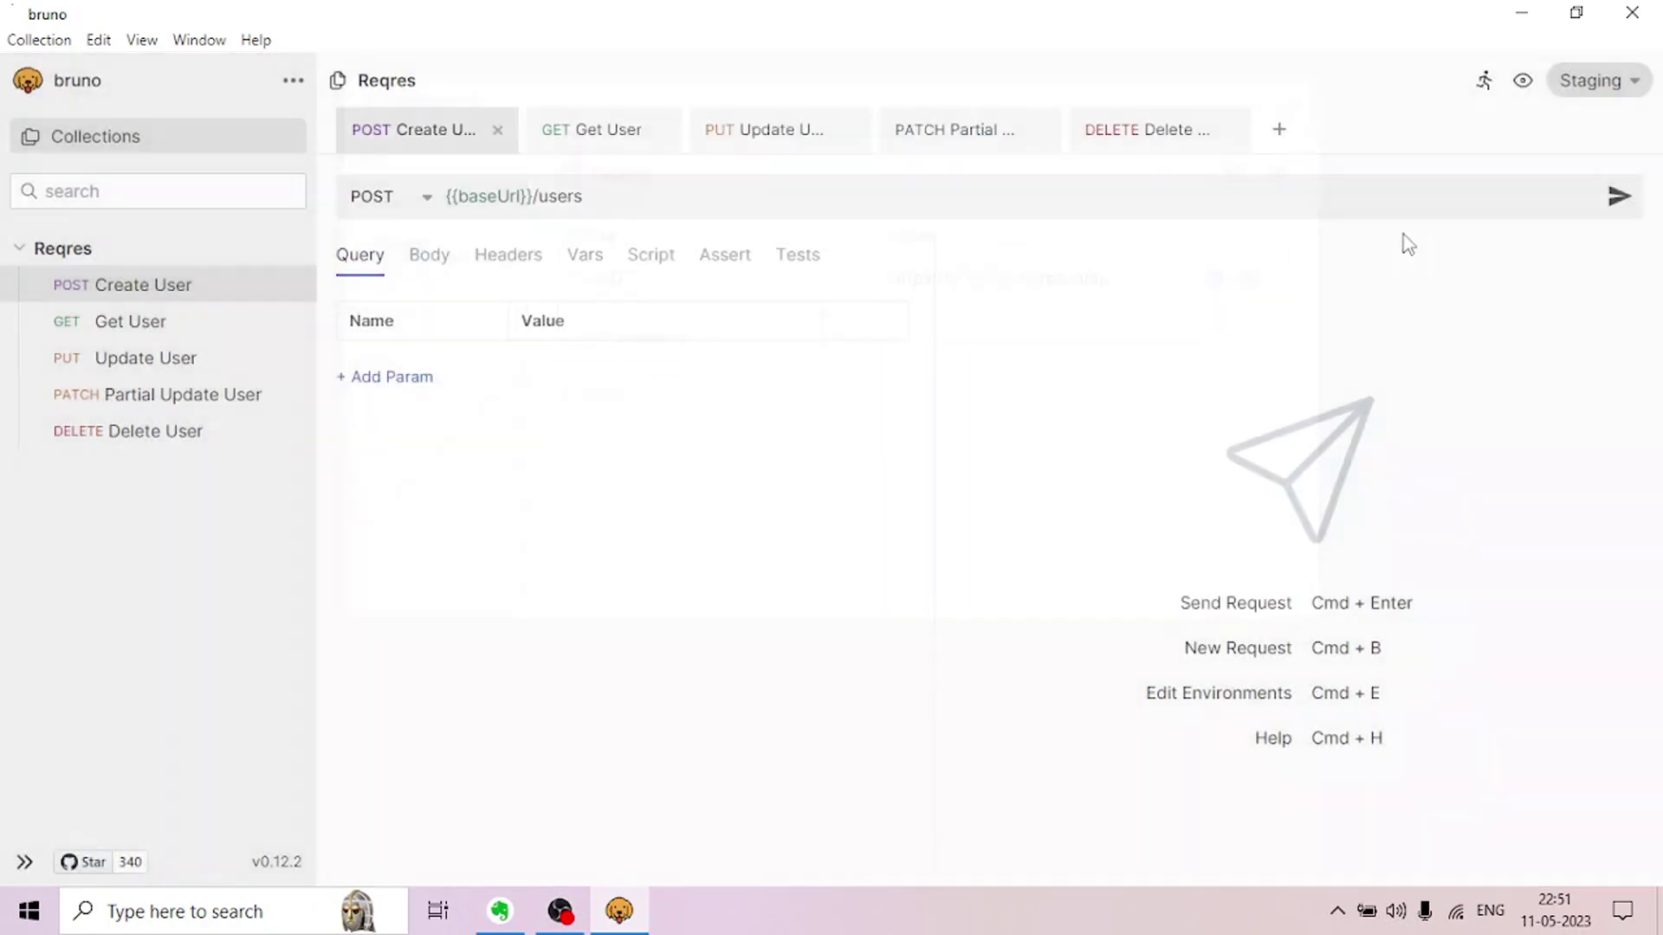